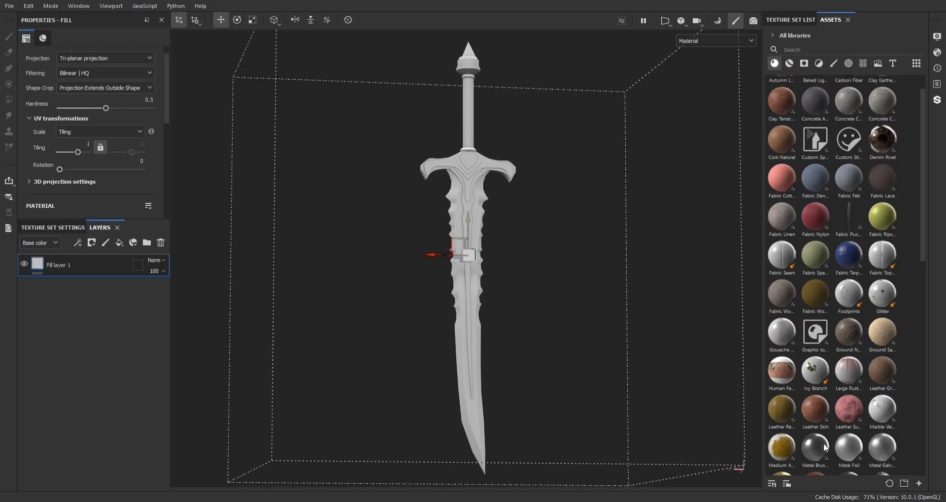
- Scroll down the Assets shelf to find the Metal Foil material
scroll(817, 451, "down", 4)
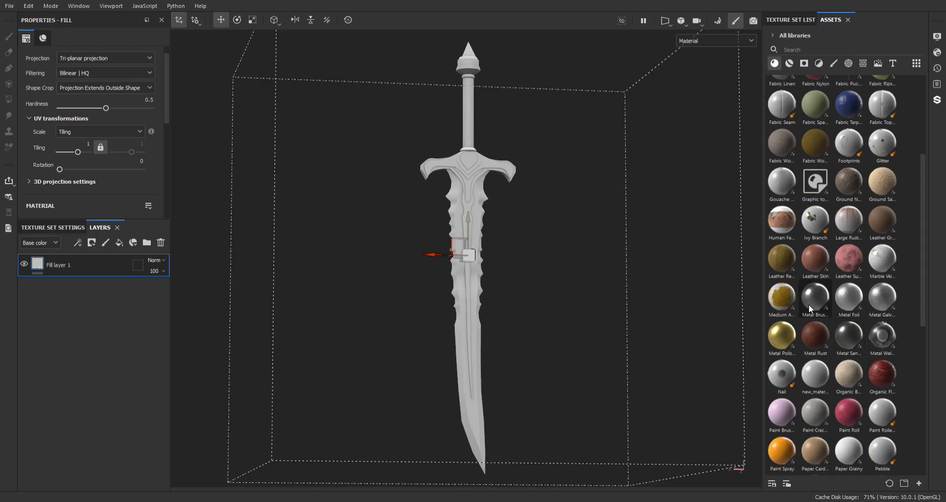
scroll(158, 141, "down", 5)
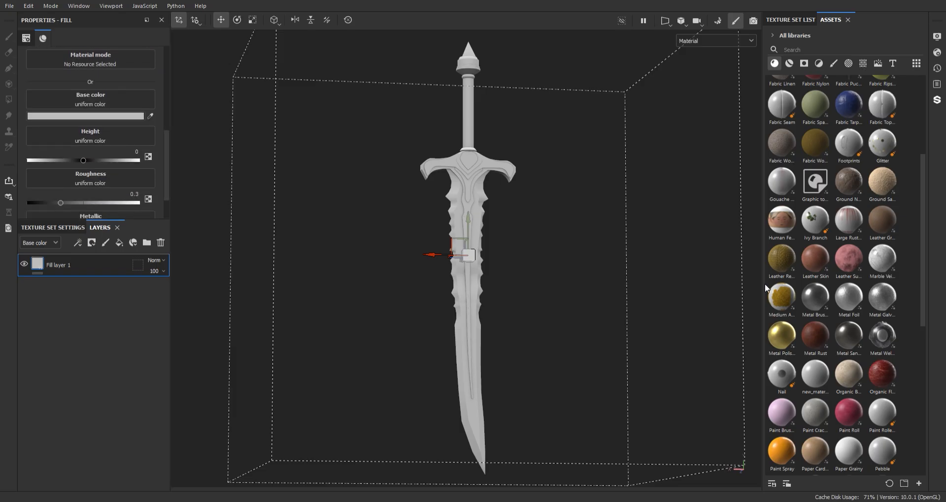
- Apply Metal Foil as the fill's base colour and make its metal colour black
left_click_drag(167, 192, 90, 99)
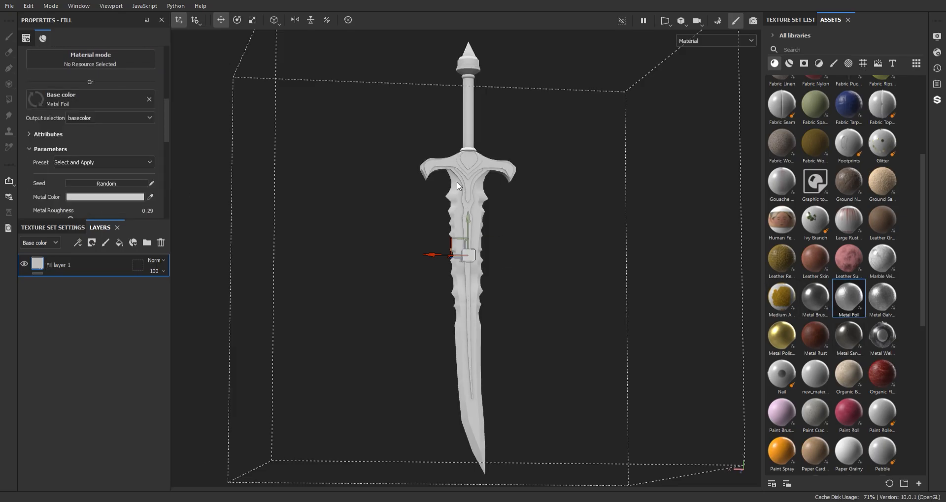
scroll(515, 296, "up", 5)
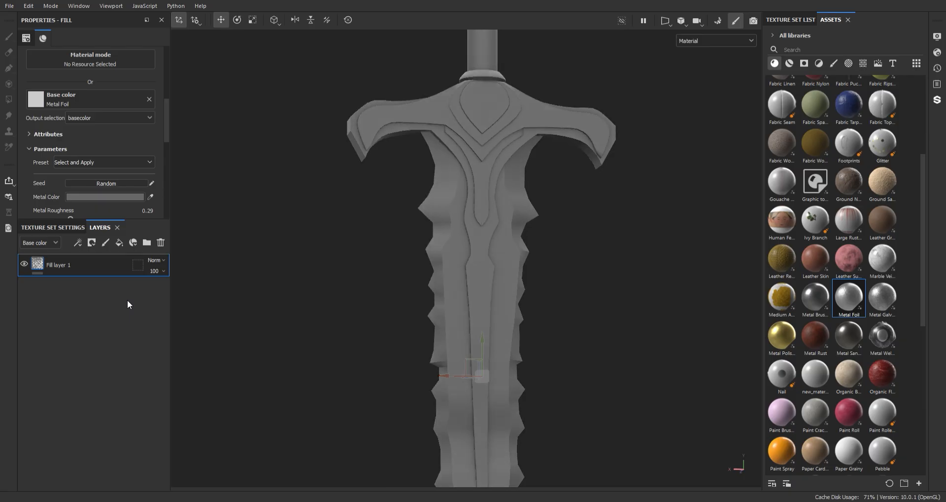
left_click_drag(127, 300, 196, 352)
right_click_drag(374, 315, 503, 220, "alt")
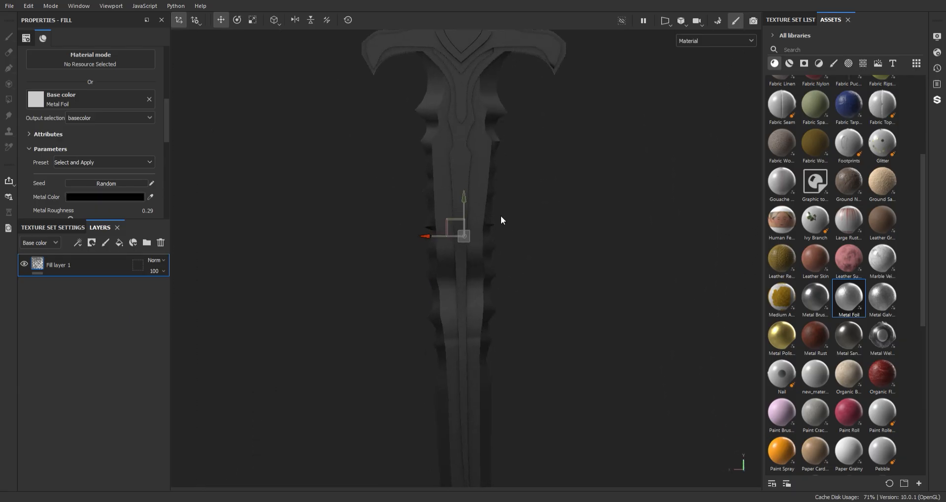
left_click_drag(501, 219, 521, 196, "alt")
mouse_move(521, 197)
right_mouse_down("shift")
mouse_move(514, 230)
mouse_move(445, 230)
right_mouse_up("shift")
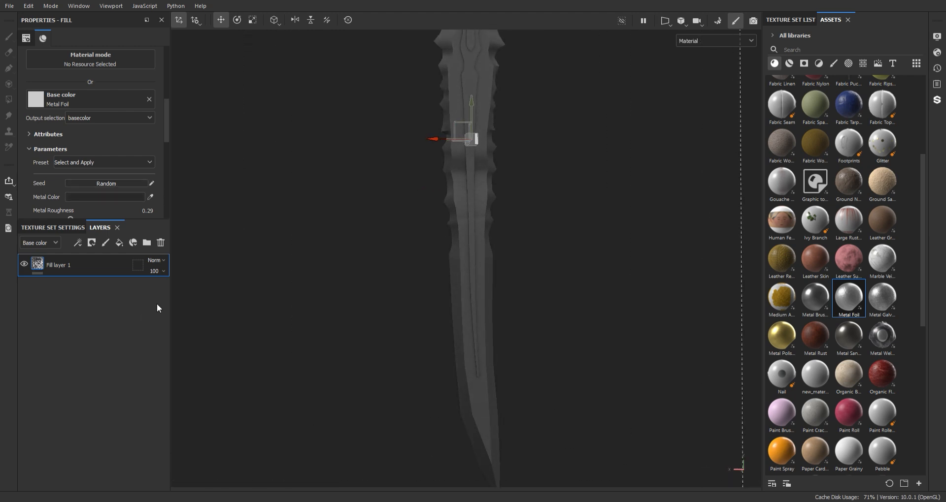
- Use Metal Foil for the fill's Height channel as well
scroll(96, 183, "down", 5)
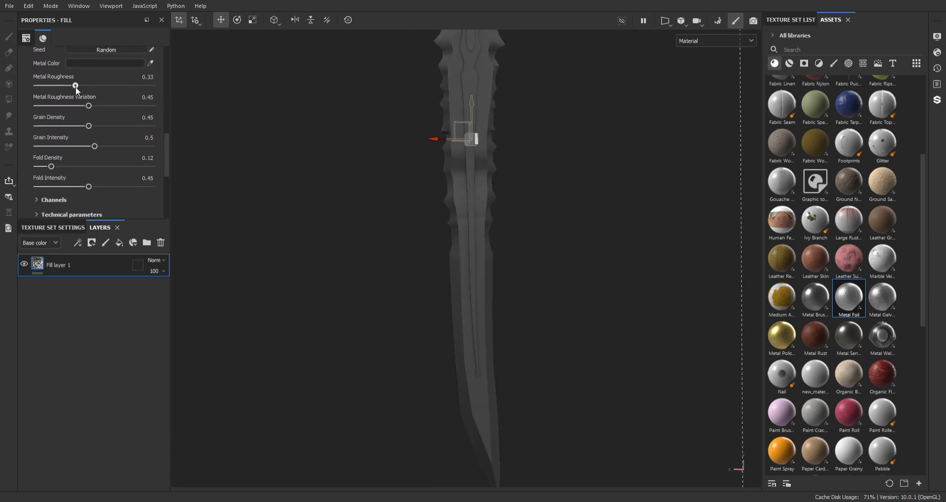
scroll(163, 158, "down", 5)
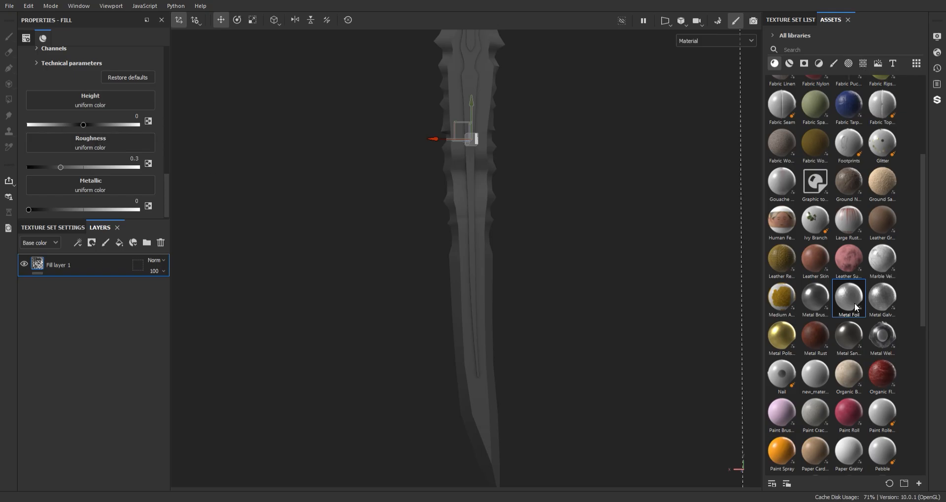
left_click_drag(855, 308, 101, 104)
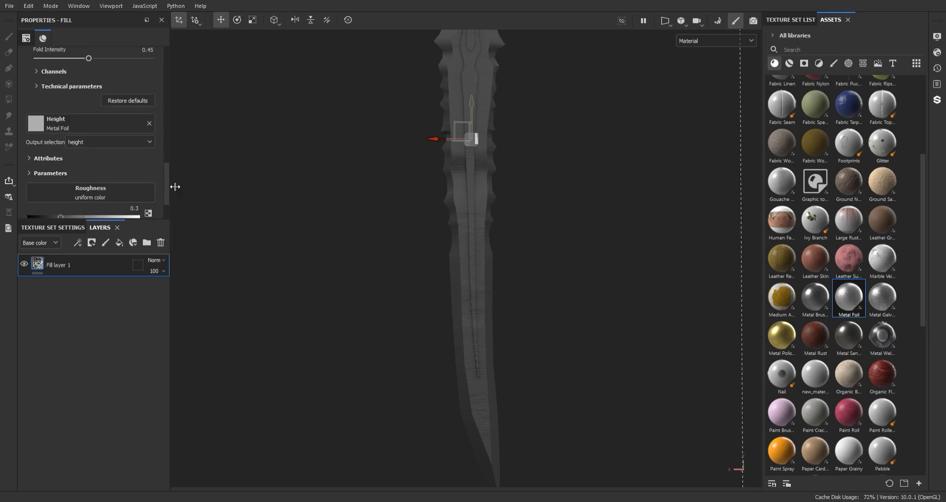
scroll(99, 168, "down", 2)
mouse_move(61, 165)
left_mouse_down()
mouse_move(77, 164)
mouse_move(61, 163)
left_mouse_up()
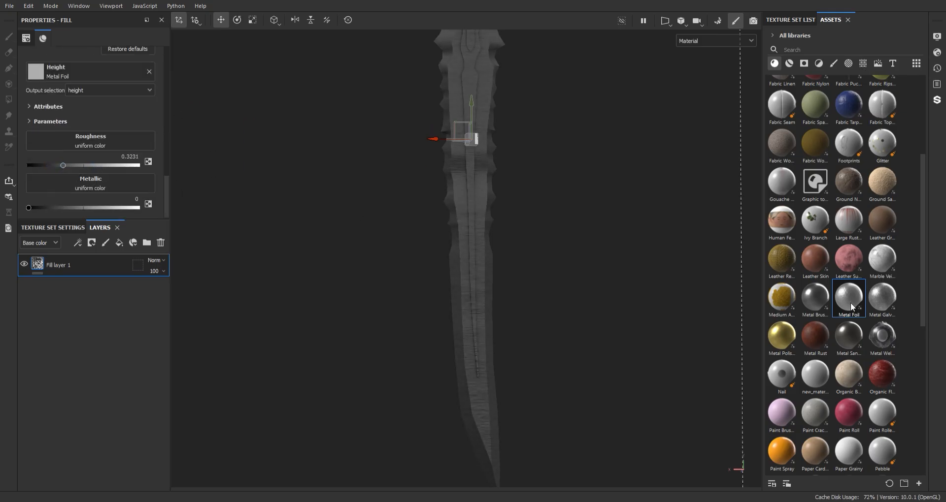
- Set the foil texture tiling to 6.21 and check the guard and blade
middle_click_drag(442, 191, 420, 313, "alt")
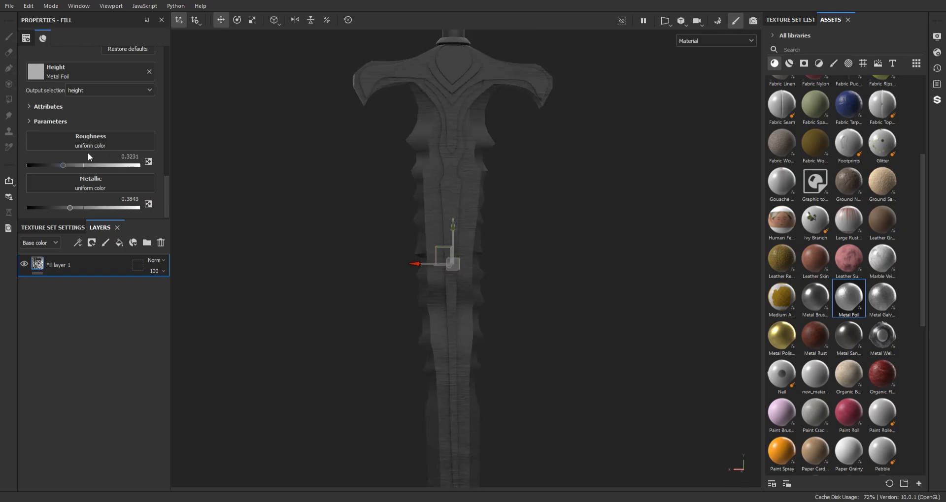
left_click_drag(166, 197, 162, 69)
scroll(460, 207, "up", 4)
left_click_drag(502, 304, 568, 296, "alt")
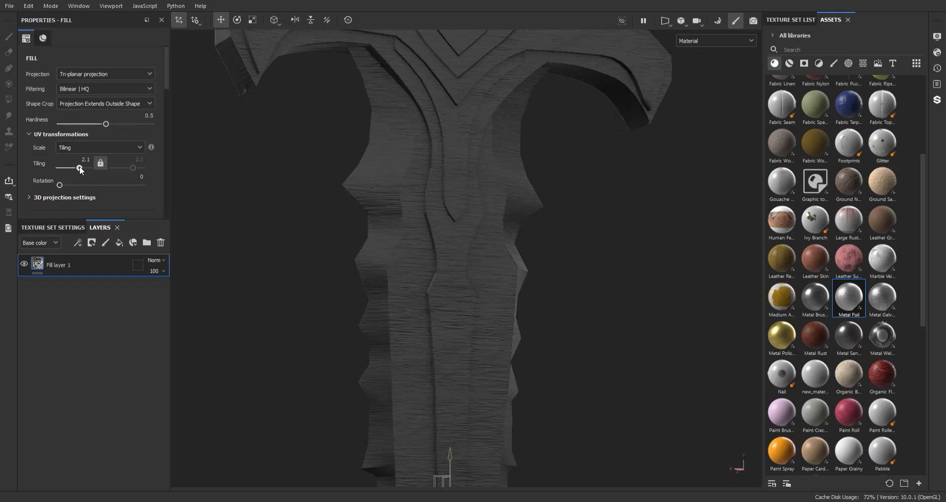
left_click_drag(78, 168, 82, 167)
scroll(522, 214, "down", 5)
scroll(522, 214, "up", 4)
left_click_drag(480, 270, 447, 274, "alt")
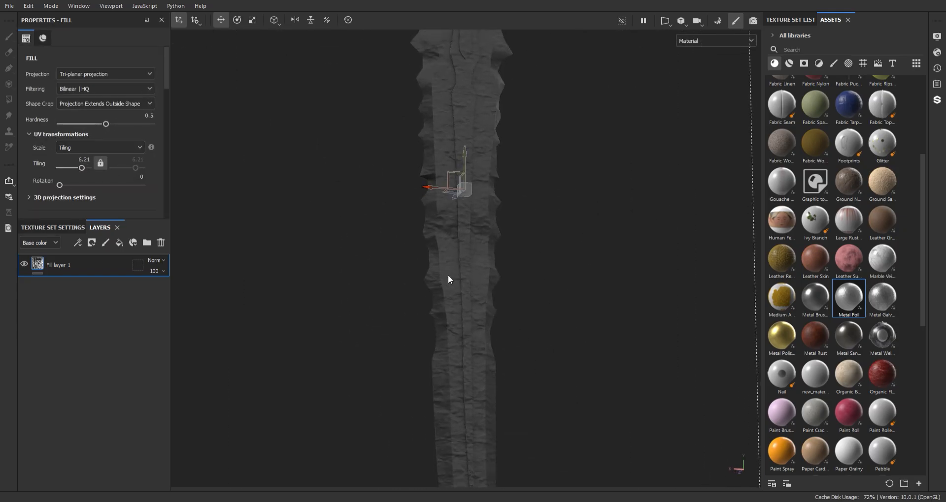
scroll(483, 313, "up", 5)
middle_click_drag(483, 313, 421, 274, "alt")
scroll(421, 274, "down", 8)
- Group the fill layer into a folder named 'silver' with a black mask
key("ctrl+g")
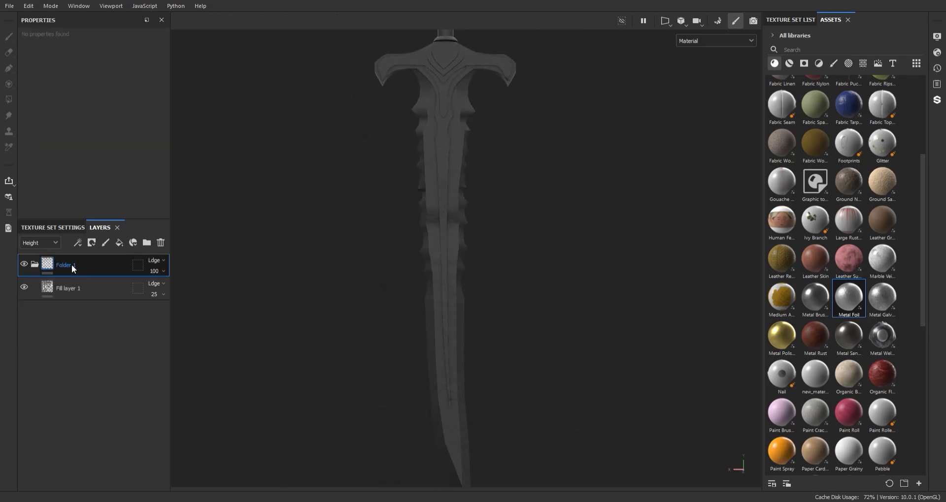
double_click(72, 265)
right_click(72, 265)
left_click(112, 1)
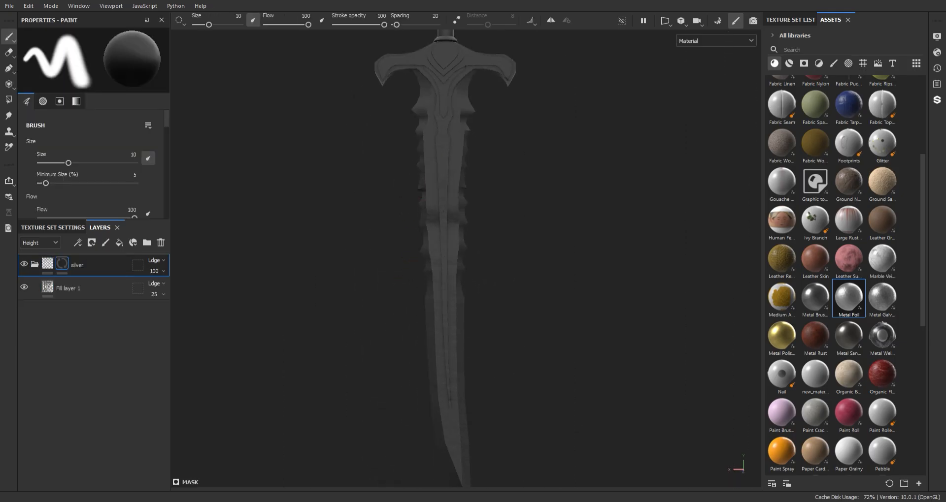
key("ctrl+z")
right_click(74, 266)
left_click(112, 5)
- Add a Paint effect to the folder's mask using Polygon Fill in UV chunk mode
mouse_move(336, 176)
middle_mouse_down("alt")
mouse_move(335, 147)
mouse_move(344, 162)
middle_mouse_up("alt")
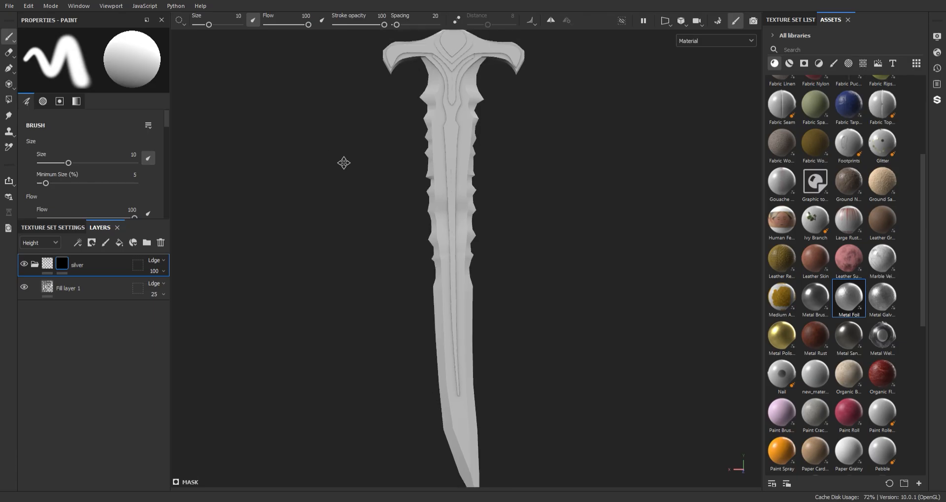
right_click_drag(344, 162, 391, 196, "alt")
middle_click_drag(391, 195, 393, 171, "alt")
left_click_drag(382, 166, 355, 174, "alt")
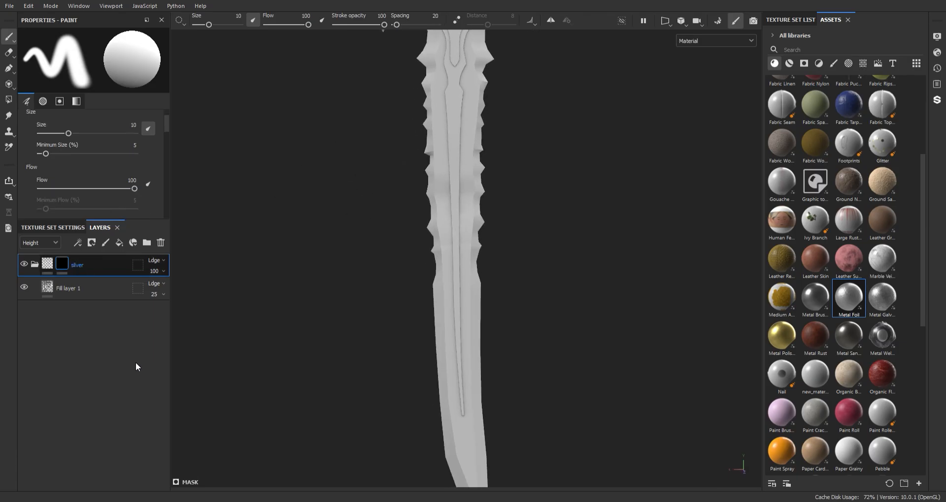
left_click(9, 99)
middle_click_drag(414, 64, 405, 173, "alt")
right_click_drag(406, 173, 428, 191, "alt")
left_click(102, 38)
left_click(424, 205)
- Fill the guard and central blade strip so the silver shows there
middle_click_drag(497, 295, 483, 239, "alt")
right_click_drag(483, 238, 456, 217, "alt")
middle_click_drag(438, 93, 435, 218, "alt")
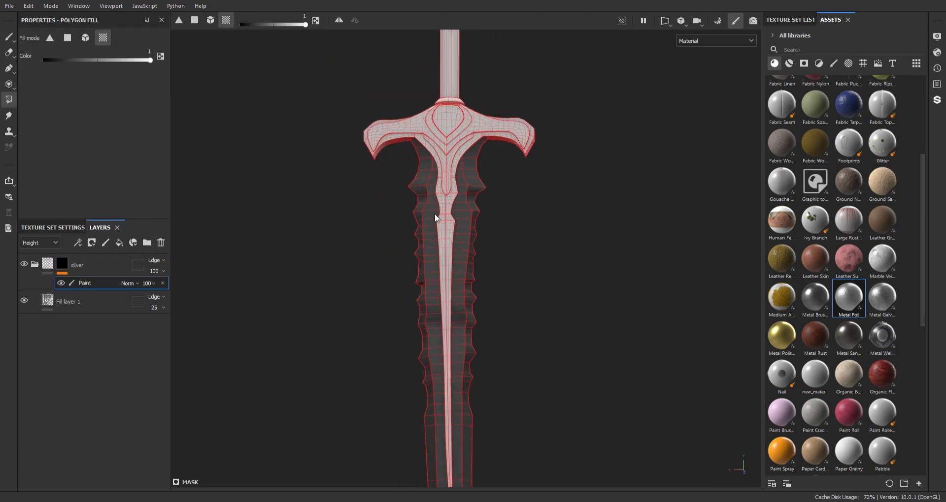
mouse_move(435, 218)
left_mouse_down("alt")
mouse_move(496, 140)
mouse_move(577, 160)
mouse_move(457, 205)
mouse_move(392, 186)
mouse_move(413, 217)
left_mouse_up("alt")
left_click(456, 203)
key("1")
- Orbit and zoom around the sword to review the silver mask, ending on the whole sword
right_click_drag(413, 217, 411, 170, "alt")
right_click_drag(471, 194, 494, 304, "alt")
middle_click_drag(467, 185, 469, 291, "alt")
right_click_drag(468, 290, 484, 309, "alt")
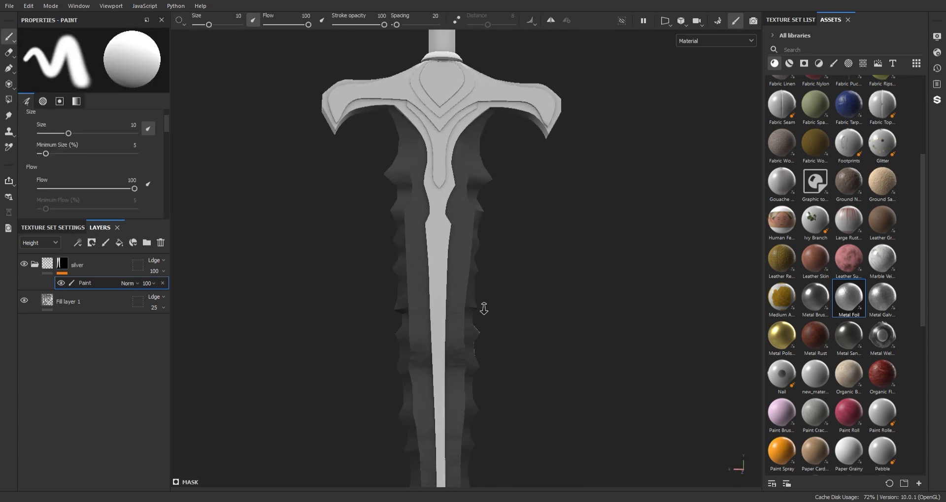
left_click_drag(484, 308, 570, 313, "alt")
right_click_drag(570, 313, 513, 121, "alt")
middle_click_drag(513, 121, 515, 146, "alt")
right_click_drag(515, 145, 518, 162, "alt")
middle_click_drag(504, 111, 506, 127, "alt")
right_click_drag(506, 127, 490, 104, "alt")
- Duplicate the base fill layer and lighten the copy's metal colour to mid grey
left_click(74, 305)
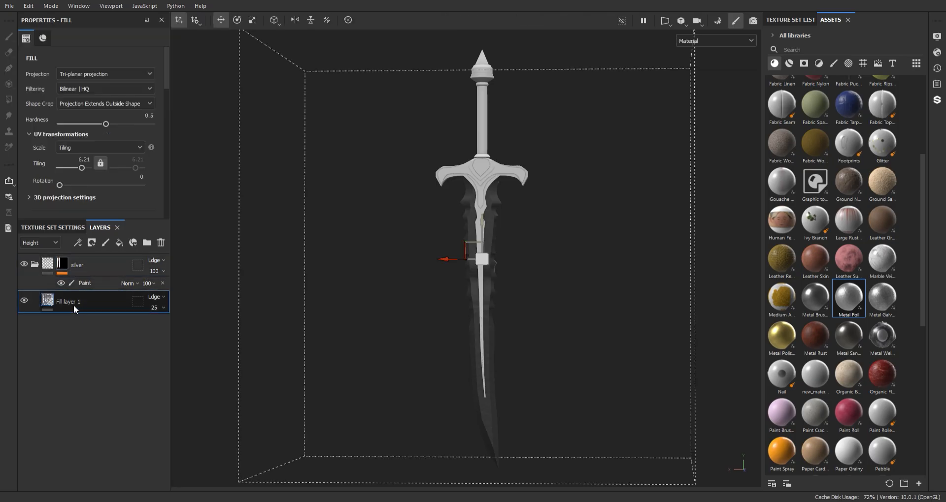
left_click_drag(166, 85, 166, 132)
left_click(125, 211)
left_click_drag(131, 313, 126, 306)
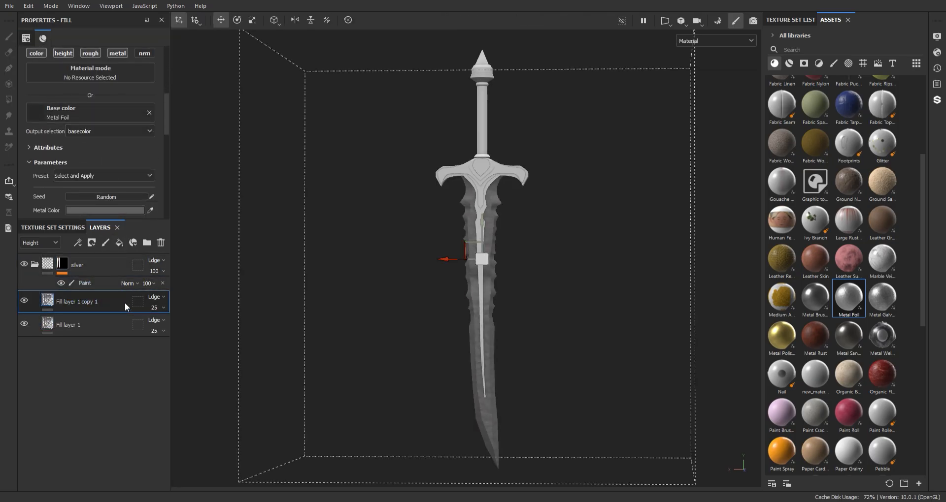
- Give the copied layer a black mask with a Metal Edge Wear generator
right_click(82, 301)
left_click(134, 17)
right_click(65, 300)
left_click(106, 115)
middle_click_drag(496, 223, 485, 192, "alt")
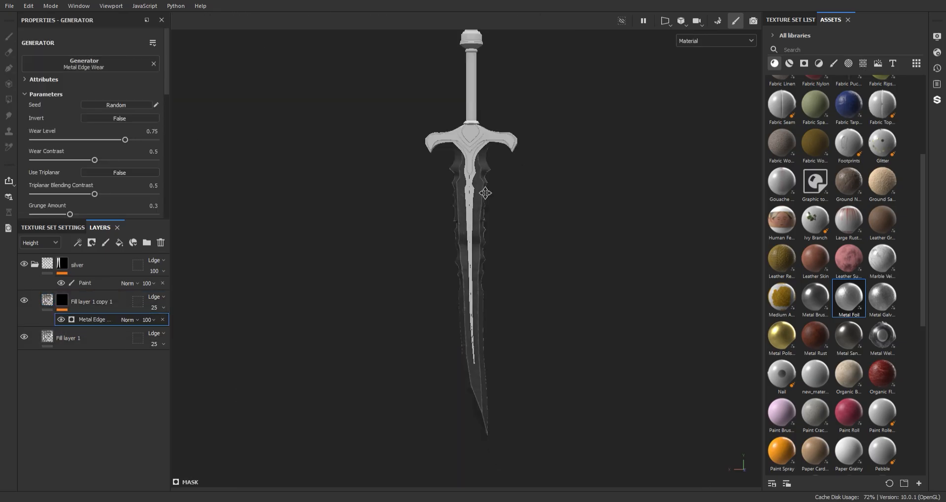
right_click_drag(485, 192, 479, 304, "alt")
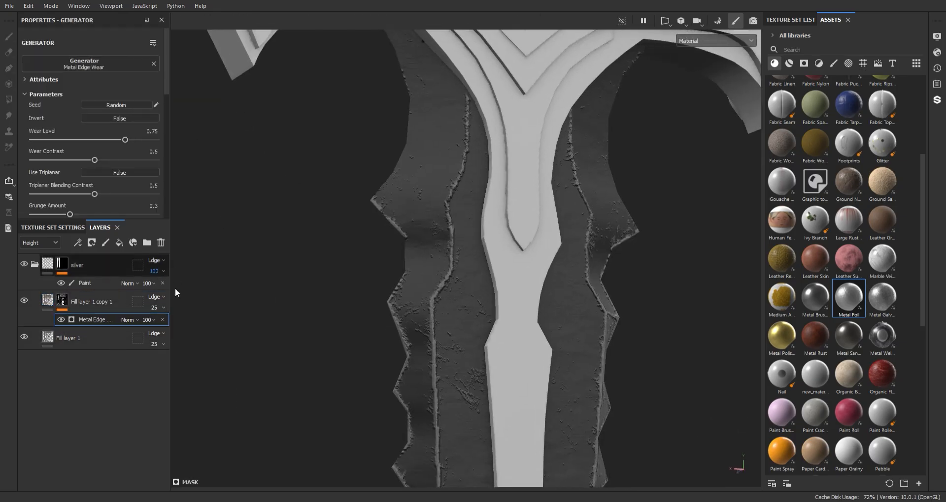
- Raise the edge wear Grunge Amount to 0.82 and push the wear level up
mouse_move(125, 139)
left_mouse_down()
mouse_move(106, 139)
mouse_move(121, 140)
left_mouse_up()
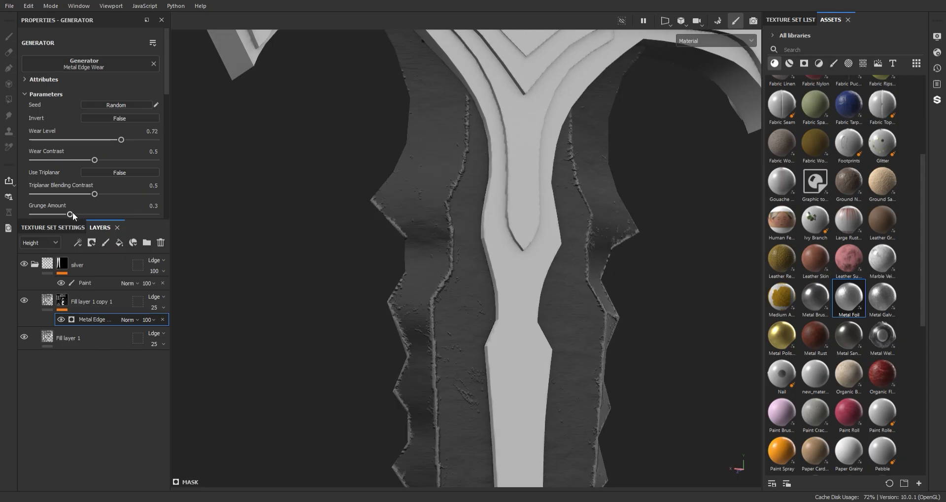
left_click_drag(70, 214, 133, 214)
right_click_drag(458, 276, 493, 201, "alt")
middle_click_drag(493, 202, 461, 154, "alt")
right_click_drag(460, 154, 530, 357, "alt")
left_click_drag(530, 357, 459, 295, "alt")
mouse_move(121, 140)
left_mouse_down()
mouse_move(168, 139)
mouse_move(118, 141)
left_mouse_up()
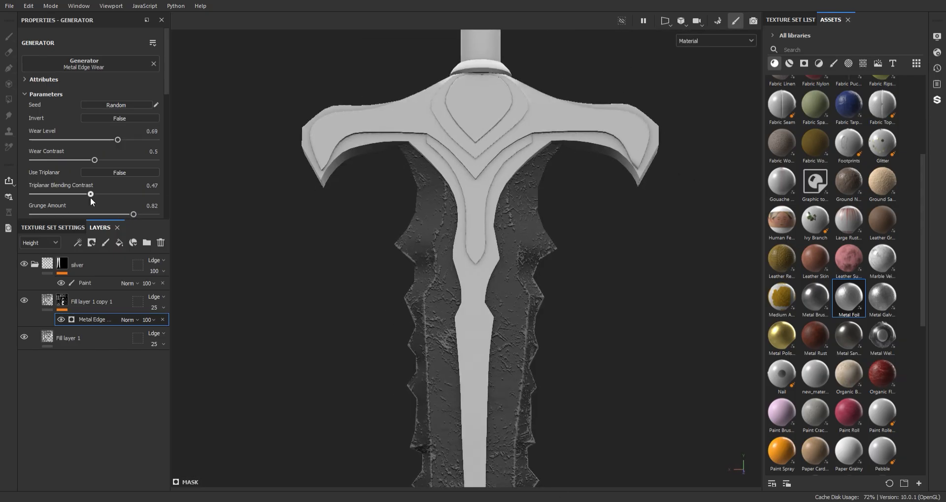
- Set Edges Smoothness to 9.12 and Wear Level to about 0.9
scroll(74, 187, "down", 2)
left_click_drag(91, 195, 102, 209)
scroll(516, 392, "down", 5)
scroll(460, 323, "up", 5)
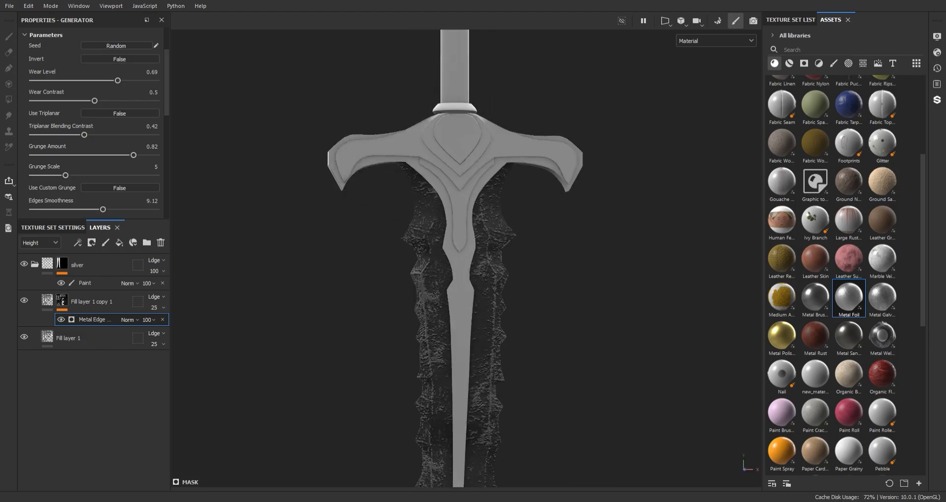
scroll(101, 169, "down", 2)
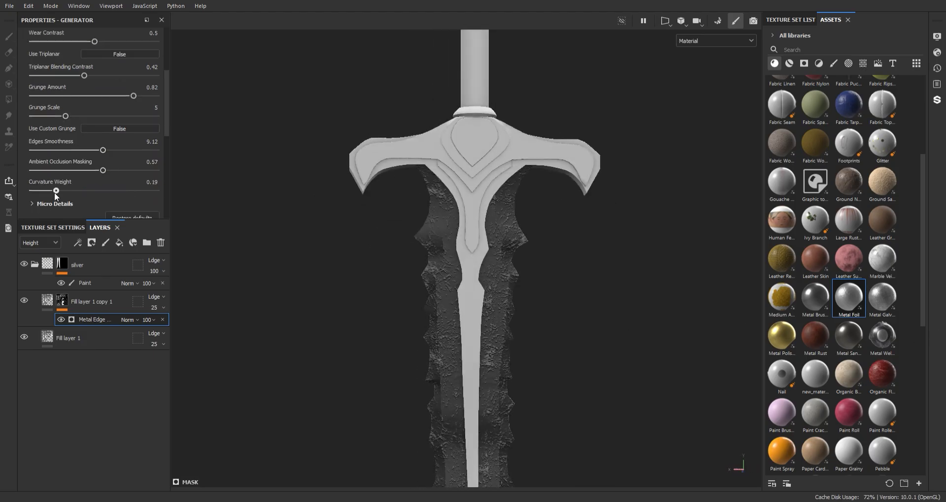
scroll(485, 382, "down", 4)
scroll(485, 364, "up", 8)
left_click_drag(493, 340, 478, 289, "alt")
middle_click_drag(478, 288, 441, 216, "alt")
scroll(89, 192, "up", 4)
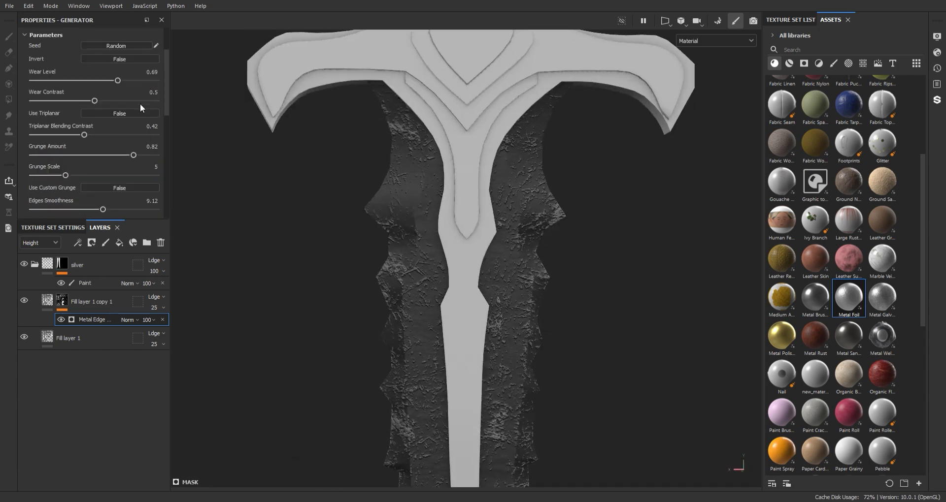
left_click_drag(122, 140, 143, 140)
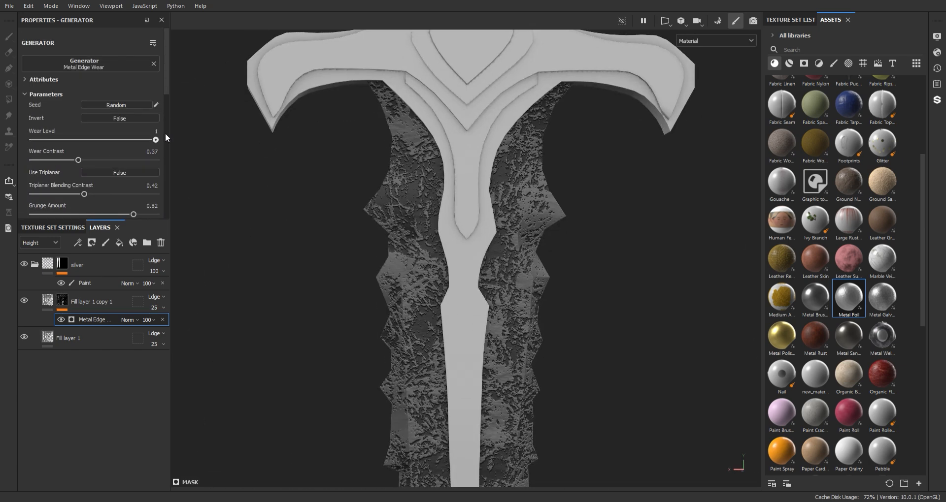
scroll(448, 194, "down", 3)
- Add a Grunge Brushed fill effect to the copy's mask and offset it along the blade
left_click(119, 242)
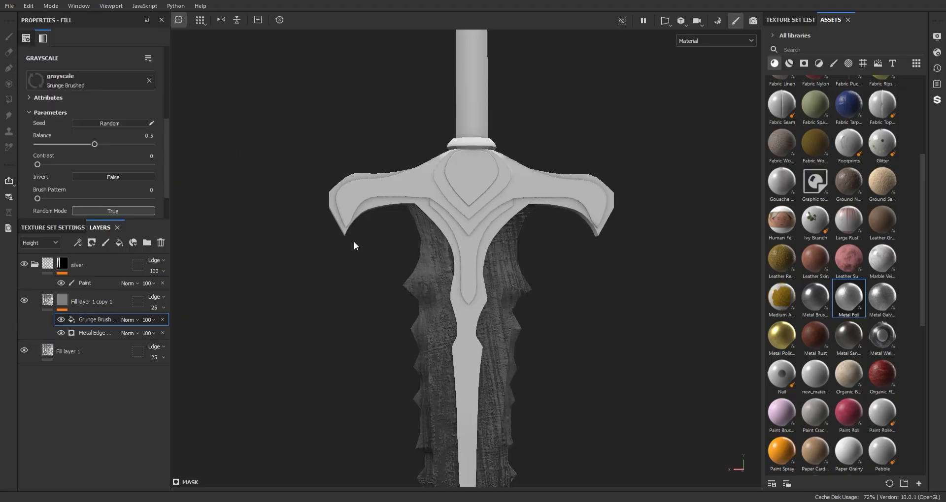
scroll(371, 136, "down", 4)
scroll(479, 295, "up", 6)
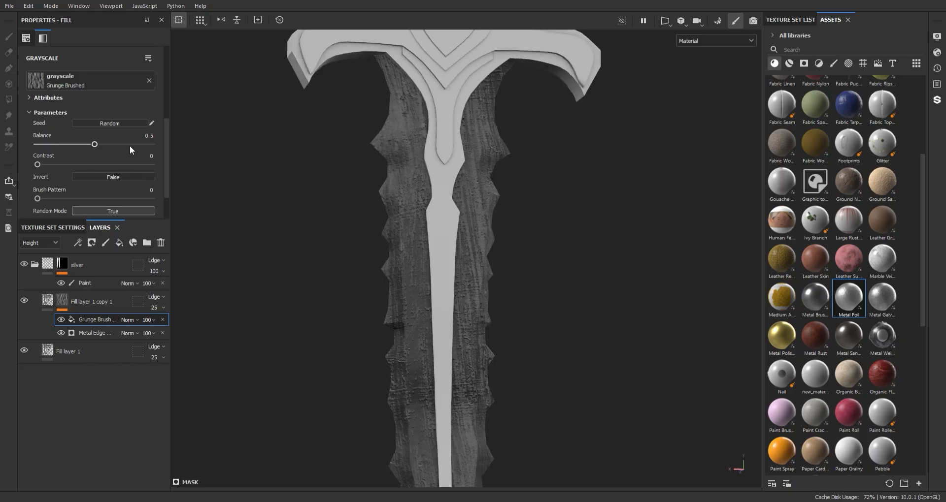
scroll(129, 148, "down", 2)
scroll(68, 111, "up", 5)
left_click_drag(73, 126, 88, 109)
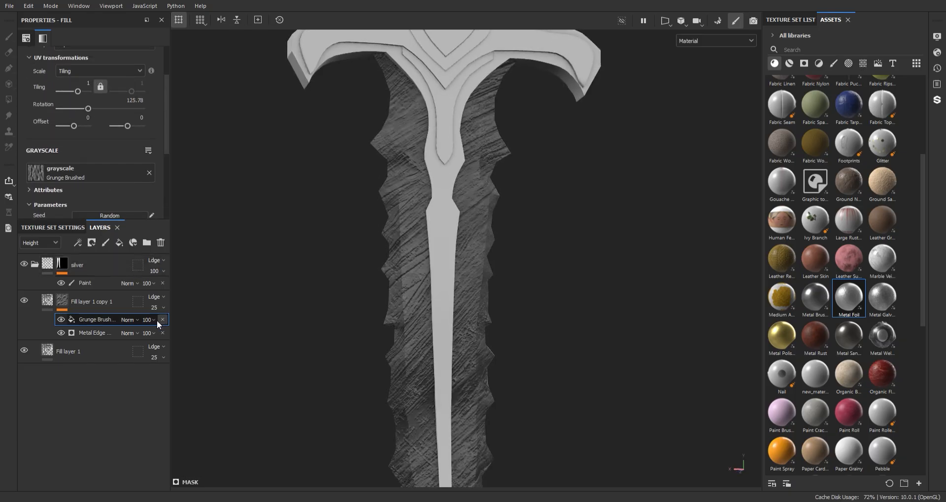
- Set the Grunge Brushed fill to Multiply with balance 0.36 and brush pattern 0.03
left_click(140, 238)
scroll(517, 337, "up", 2)
scroll(123, 160, "down", 3)
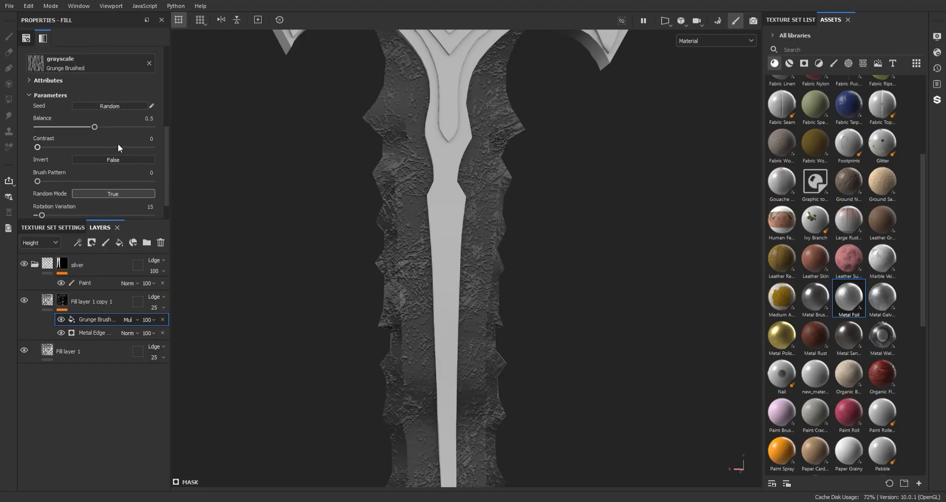
mouse_move(116, 128)
left_mouse_down()
mouse_move(78, 127)
mouse_move(48, 146)
left_mouse_up()
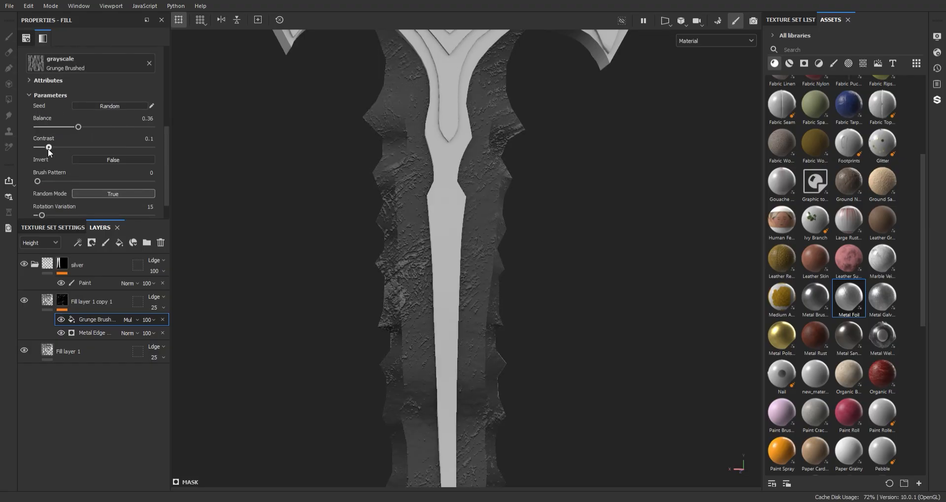
scroll(459, 332, "down", 3)
middle_click_drag(443, 315, 422, 342, "alt")
scroll(386, 310, "up", 6)
left_click_drag(386, 311, 437, 326, "alt")
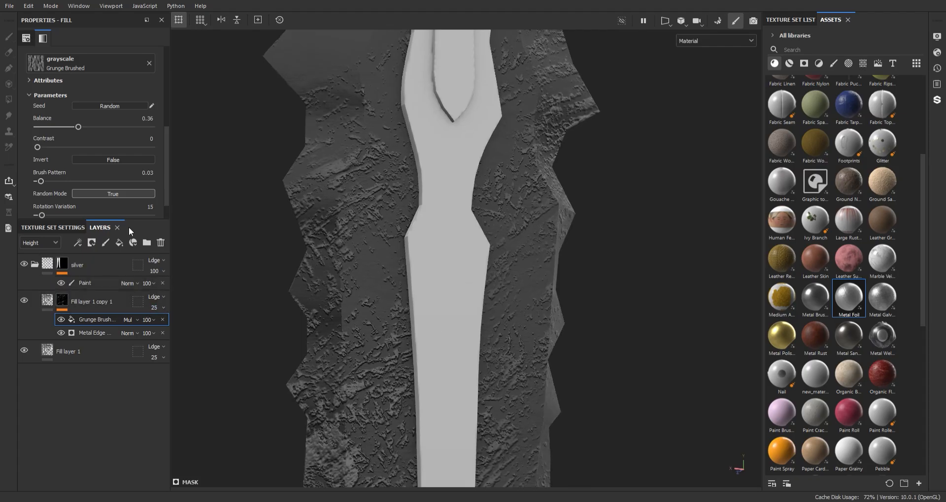
- Invert the Metal Edge Wear generator with Triplanar off and wear level 0.86
left_click(118, 157)
left_click(88, 333)
left_click(107, 172)
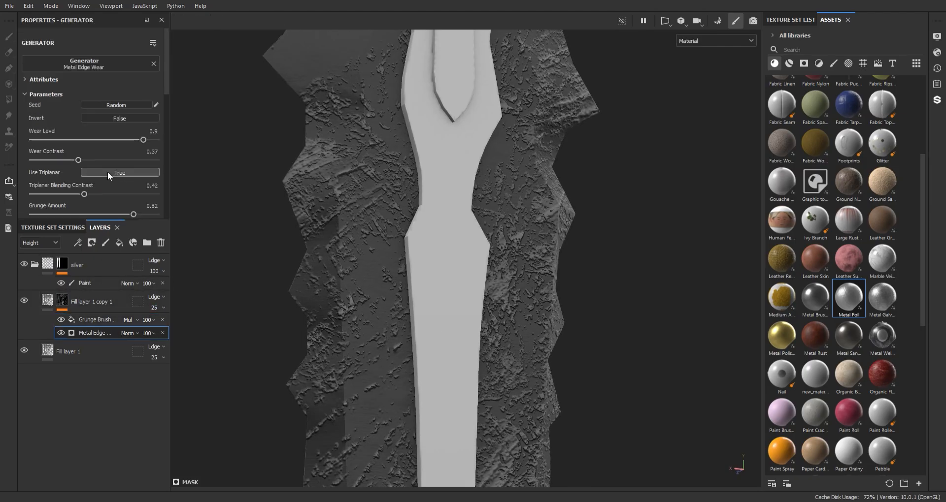
left_click(107, 171)
left_click(115, 119)
scroll(510, 371, "down", 5)
- Orbit and pan around the guard and upper blade to inspect the inverted wear
middle_click_drag(408, 284, 394, 197, "alt")
left_click_drag(394, 197, 372, 185, "alt")
middle_click_drag(371, 186, 399, 308, "alt")
scroll(506, 259, "up", 5)
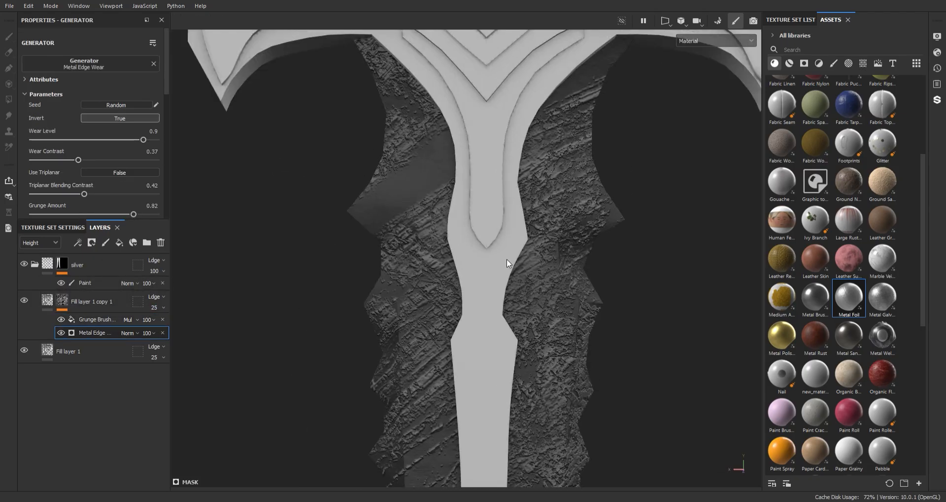
middle_click_drag(506, 259, 437, 234, "alt")
scroll(460, 391, "down", 2)
scroll(460, 390, "down", 6)
middle_click_drag(478, 293, 483, 232, "alt")
scroll(490, 376, "up", 4)
scroll(484, 233, "up", 3)
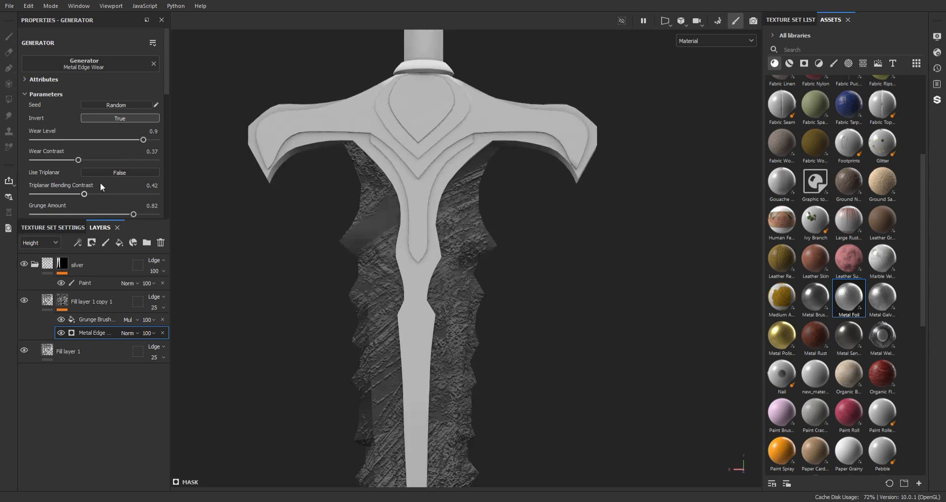
- Fade the Metal Edge Wear effect's opacity to 32
left_click(143, 321)
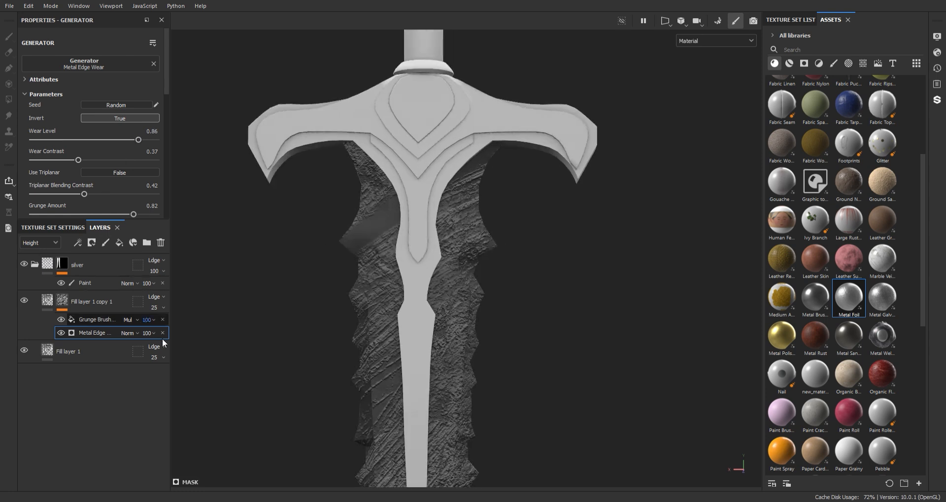
left_click(161, 339)
type("51")
key("Return")
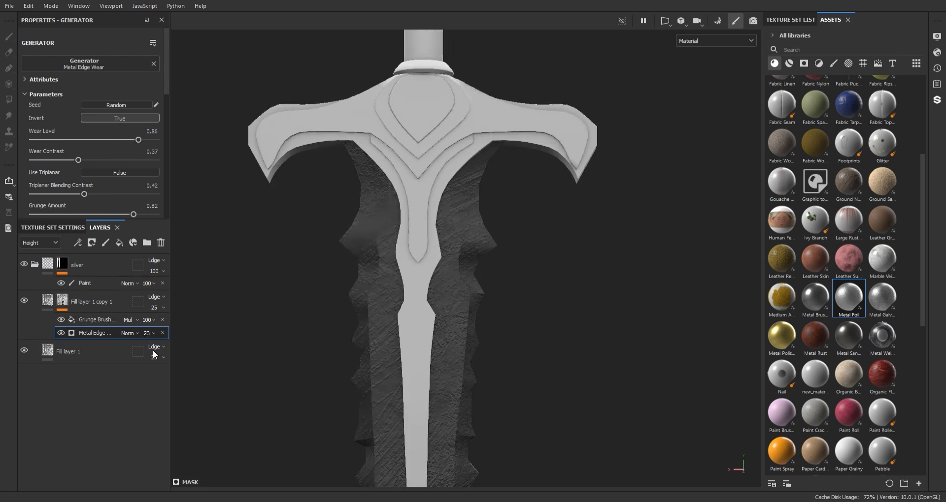
left_click_drag(154, 354, 159, 354)
scroll(428, 296, "down", 3)
middle_click_drag(428, 296, 448, 242, "alt")
scroll(448, 242, "up", 5)
- Orbit around the sword and zoom into the crossguard to review the faded wear
left_click_drag(448, 246, 763, 349, "alt")
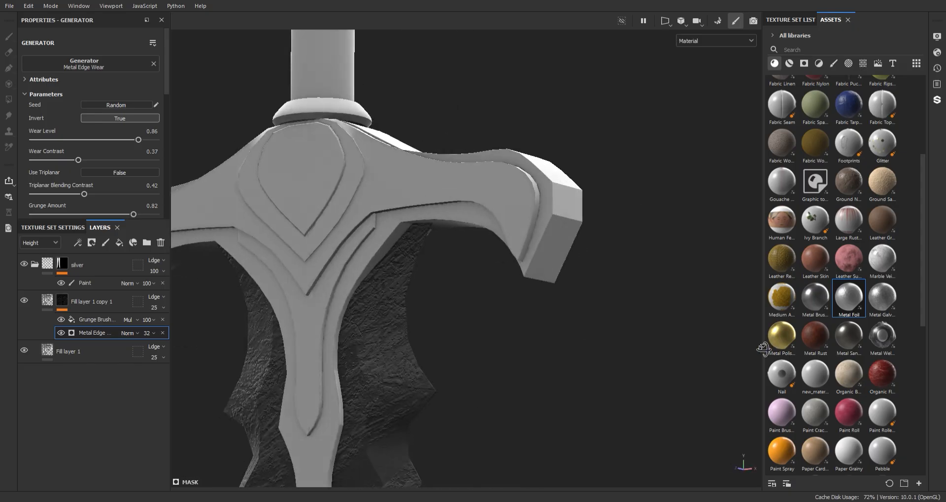
right_click_drag(472, 355, 463, 295, "alt")
middle_click_drag(468, 365, 442, 201, "alt")
left_click_drag(442, 200, 120, 200, "alt")
middle_click_drag(385, 301, 451, 384, "alt")
right_click_drag(444, 202, 463, 276, "alt")
middle_click_drag(458, 443, 456, 368, "alt")
right_click_drag(456, 367, 456, 266, "alt")
mouse_move(413, 211)
left_mouse_down("alt")
mouse_move(473, 211)
mouse_move(414, 217)
left_mouse_up("alt")
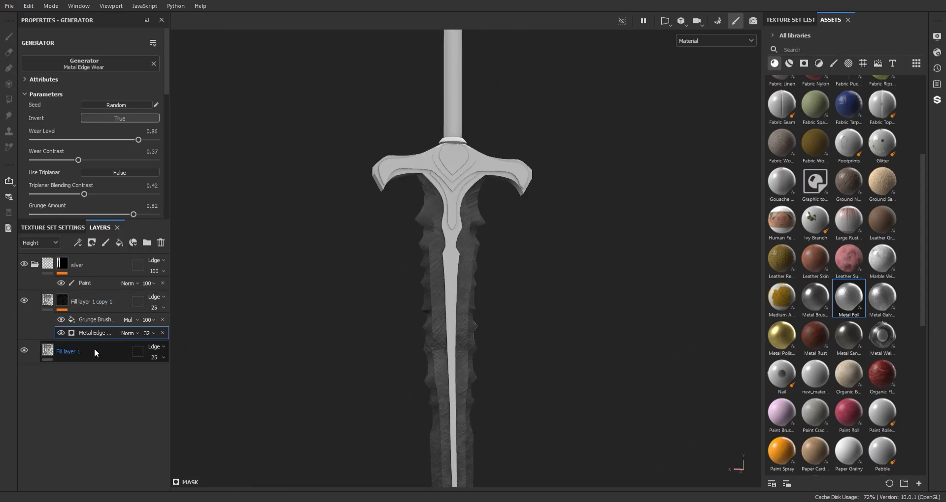
- Duplicate the base height fill layer, Fill layer 1, and drag the copy above it
left_click(94, 350)
key("ctrl+d")
left_click_drag(95, 350, 114, 292)
scroll(95, 204, "down", 1)
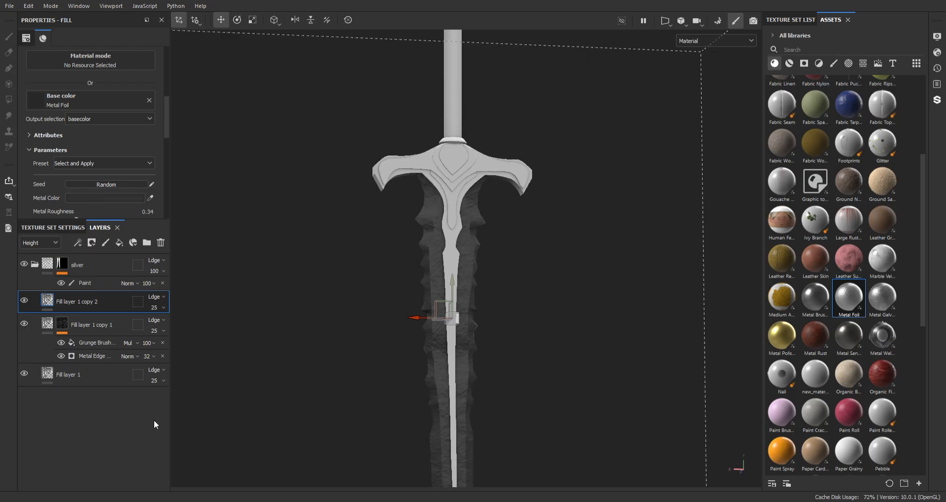
- Add a black mask with a Metal Edge Wear generator to Fill layer 1 copy 2
left_click(112, 279)
right_click(124, 300)
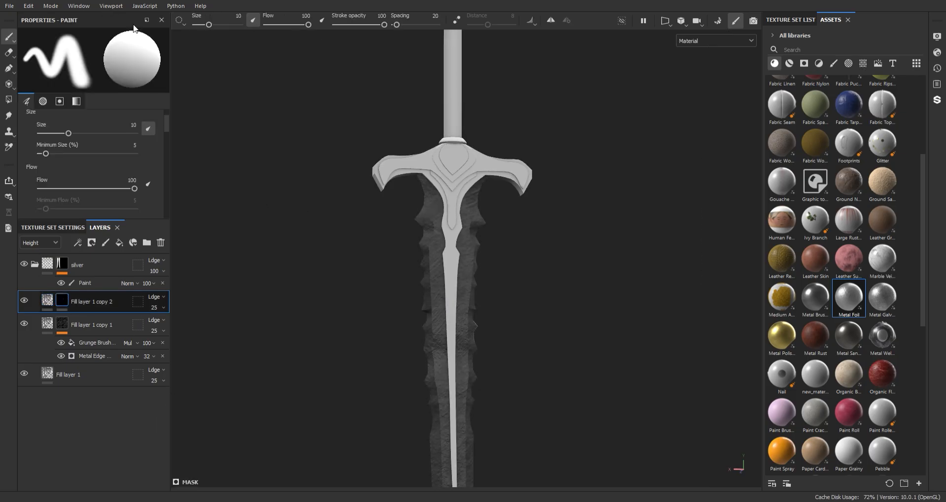
left_click(117, 282)
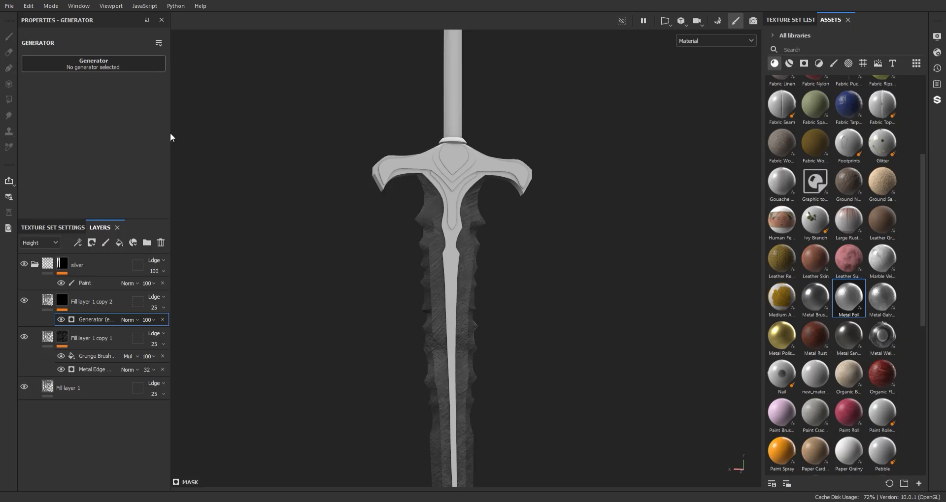
scroll(483, 405, "up", 6)
left_click_drag(485, 394, 442, 306, "alt")
scroll(442, 306, "up", 3)
scroll(441, 306, "down", 2)
- Invert the edge wear generator and set its Wear Contrast to 0.8
left_click(119, 118)
scroll(449, 212, "up", 3)
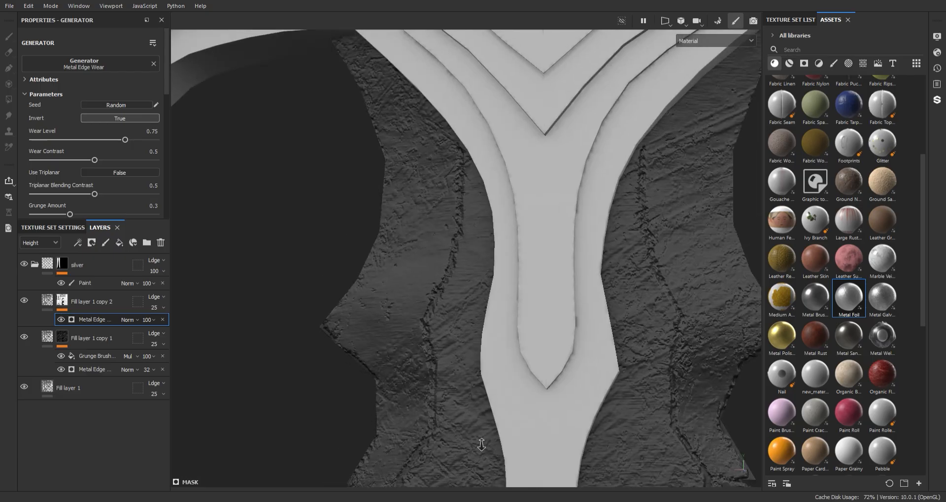
scroll(446, 296, "down", 5)
scroll(443, 374, "up", 4)
left_click_drag(95, 160, 83, 160)
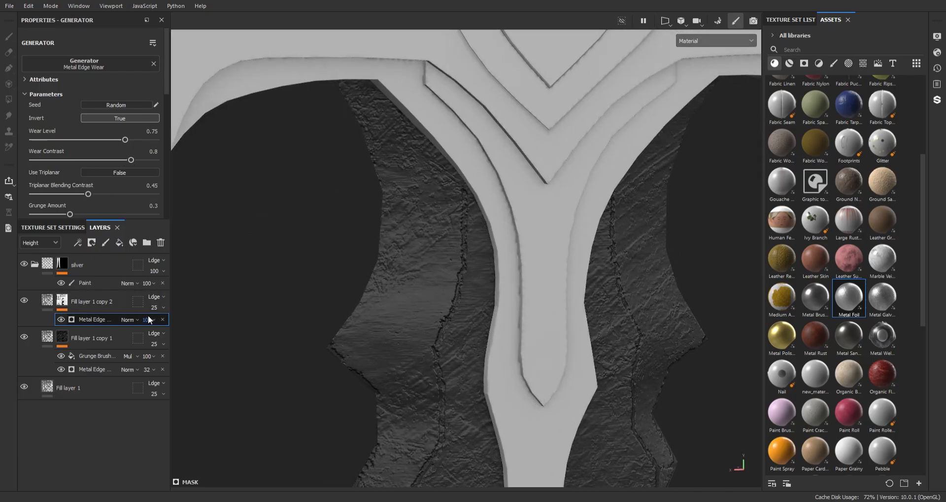
scroll(157, 307, "down", 4)
left_click_drag(421, 292, 460, 296, "alt")
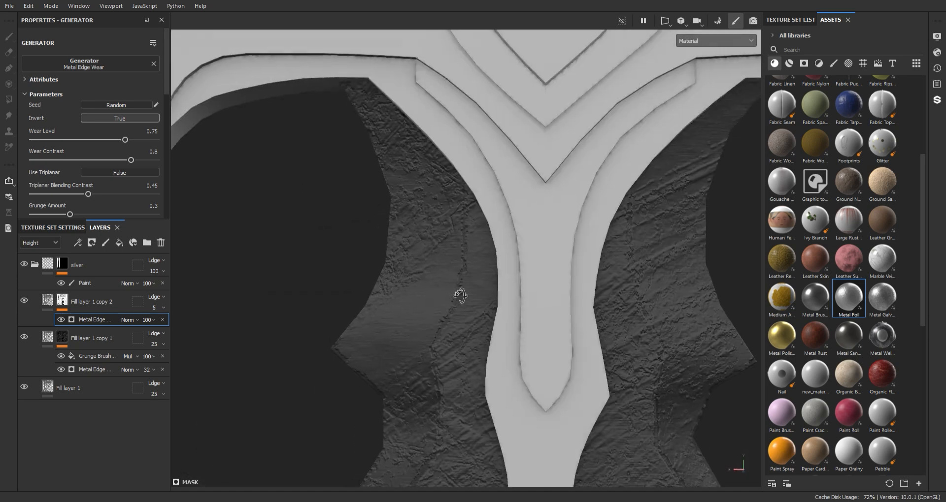
scroll(460, 295, "down", 5)
scroll(463, 295, "up", 4)
- Restore the layer's opacity and lower the edge wear generator's opacity to 31
left_click(129, 308)
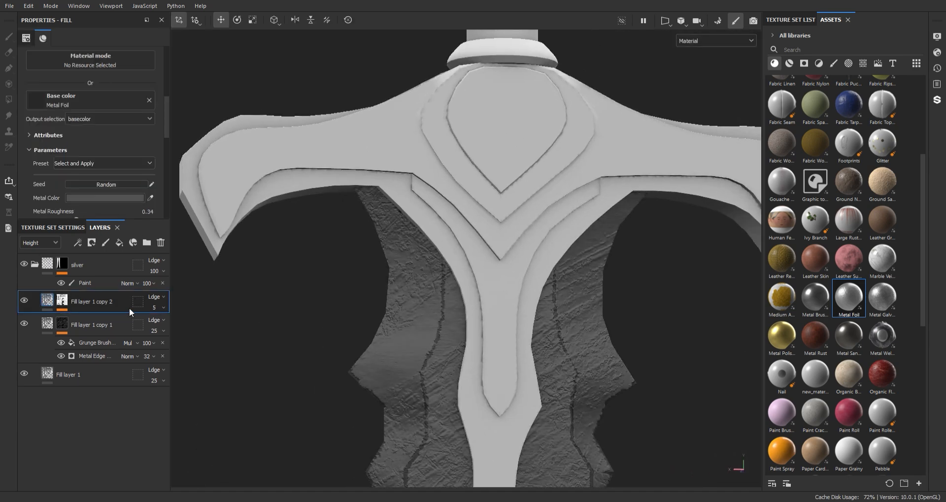
key("ctrl+z")
key("ctrl+z")
key("ctrl+z")
key("ctrl+z")
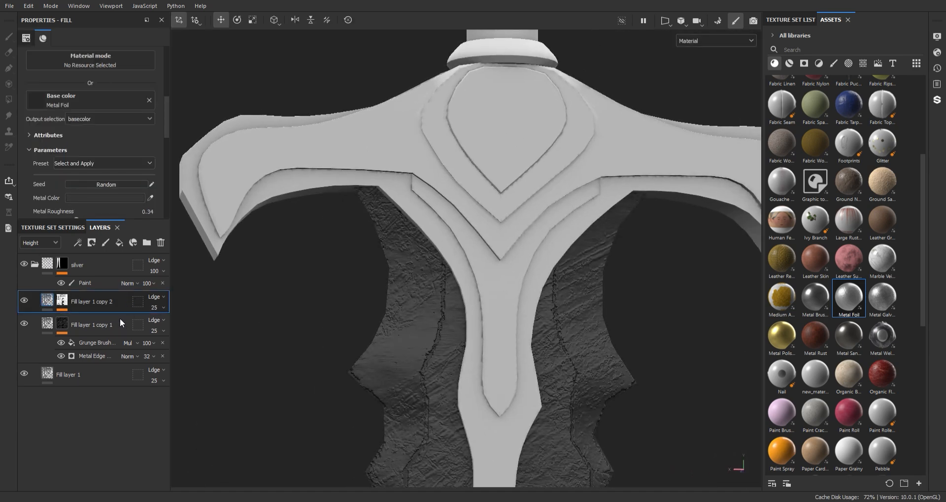
left_click(64, 303)
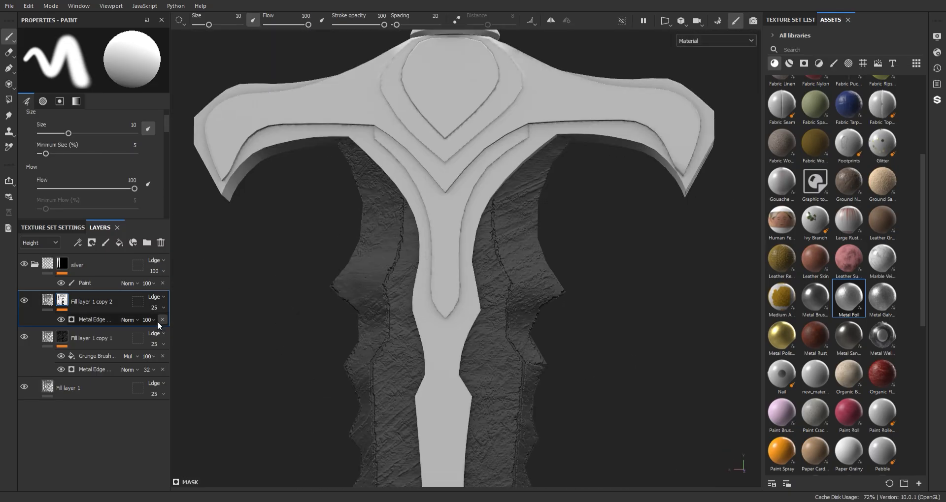
left_click(110, 320)
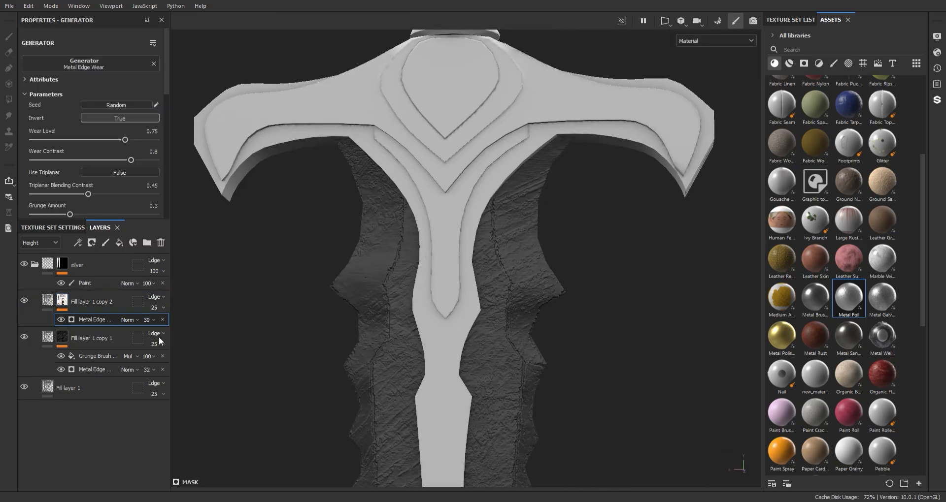
left_click_drag(167, 343, 157, 342)
right_click_drag(489, 407, 475, 340, "alt")
middle_click_drag(475, 340, 457, 424, "alt")
right_click_drag(457, 423, 581, 434, "alt")
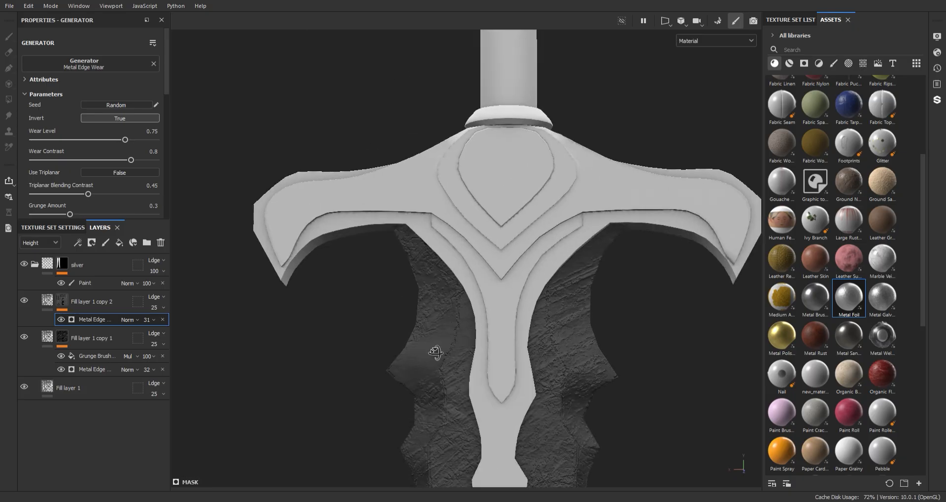
middle_click_drag(640, 394, 557, 380, "alt")
left_click_drag(557, 380, 424, 345, "alt")
middle_click_drag(424, 335, 403, 133, "alt")
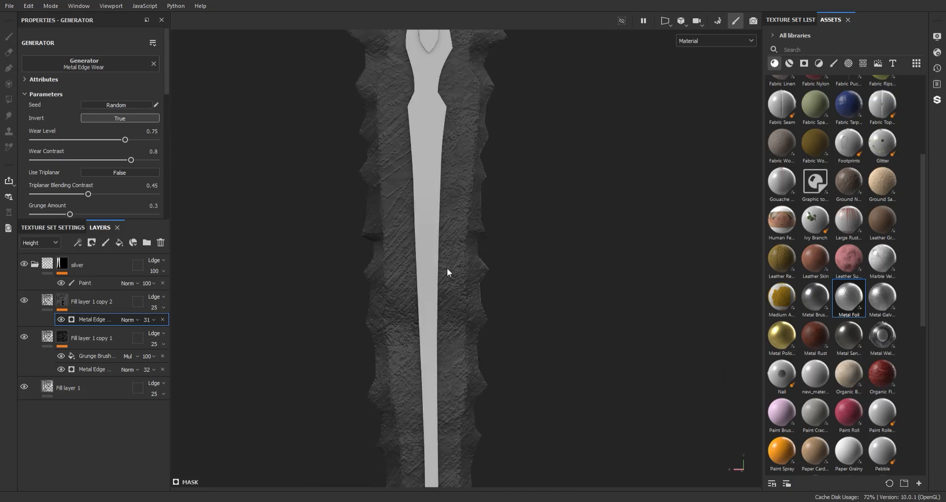
middle_click_drag(453, 434, 460, 182, "alt")
- Duplicate Fill layer 1 into copy 3 and place it above copy 2
left_click(97, 394)
key("ctrl+d")
left_click_drag(78, 385, 74, 293)
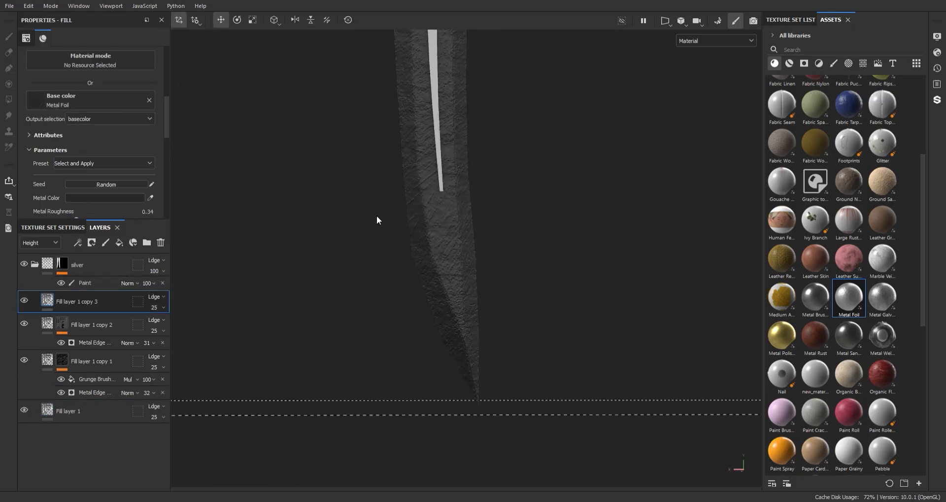
middle_click_drag(378, 220, 367, 287, "alt")
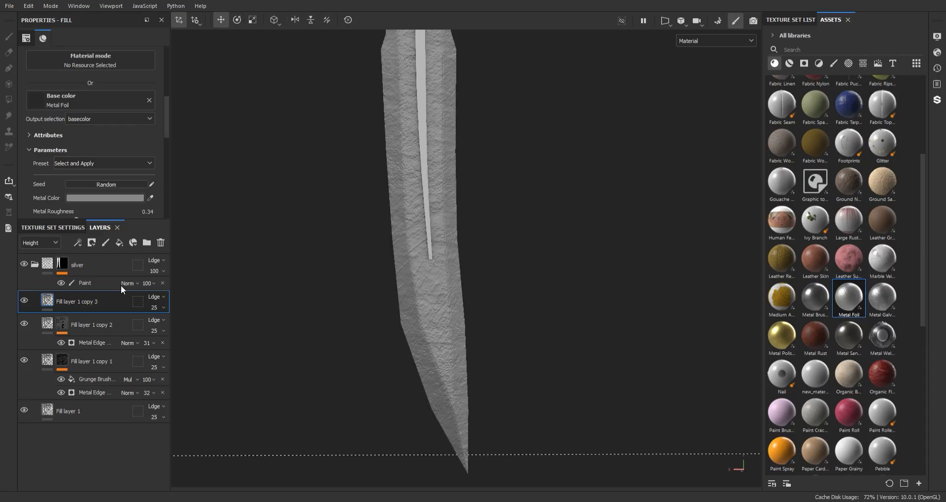
- Give Fill layer 1 copy 3 a black mask with a Paint effect
right_click(82, 302)
left_click(129, 31)
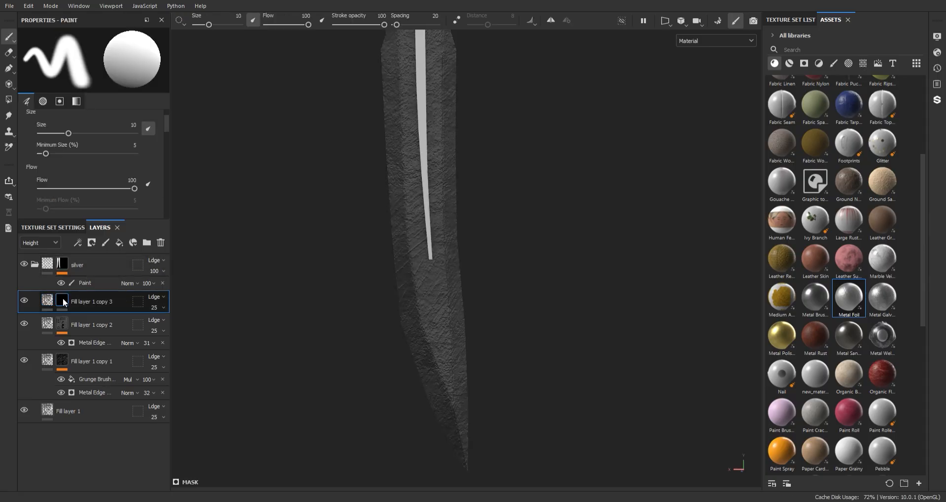
right_click(62, 299)
left_click(104, 306)
- Pick the Hatching brush from the Assets brush presets
left_click(833, 63)
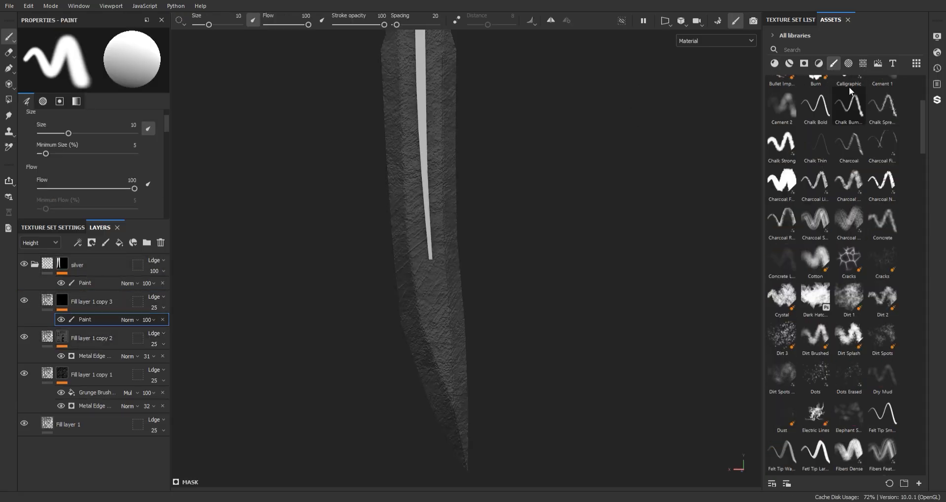
left_click_drag(921, 144, 916, 259)
scroll(918, 292, "down", 15)
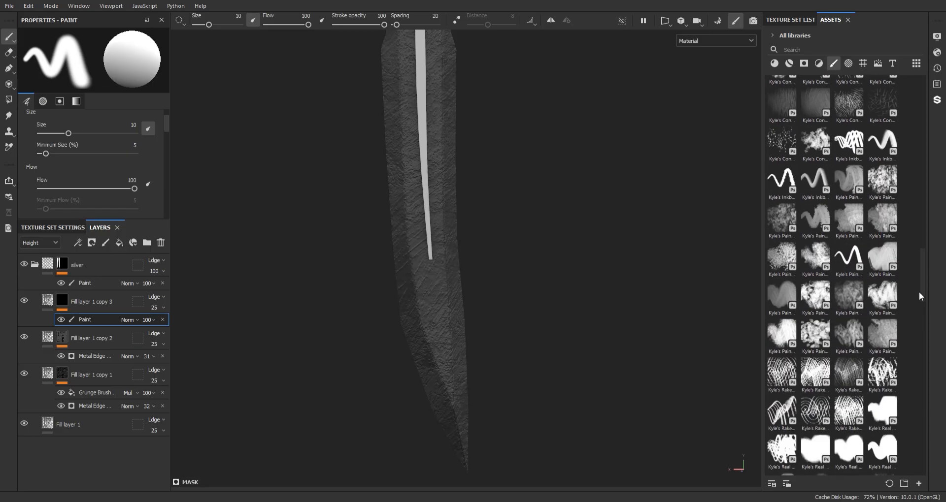
scroll(897, 380, "up", 20)
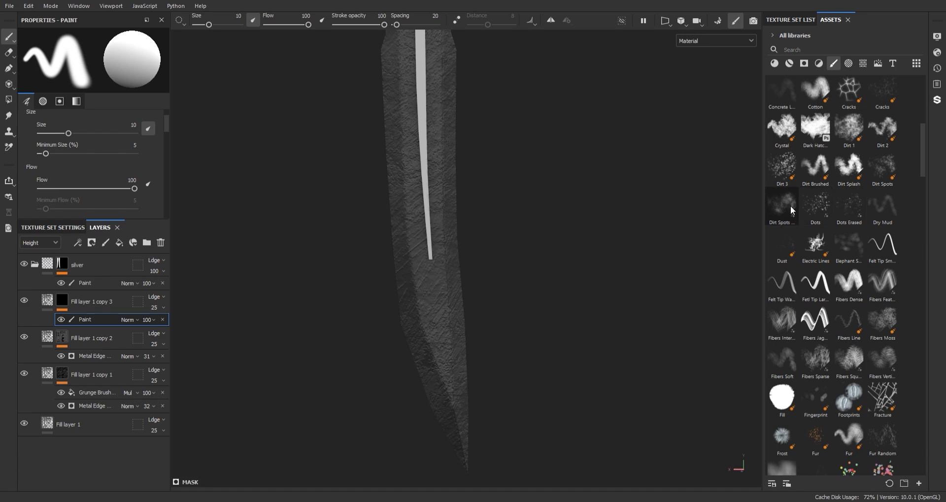
mouse_move(923, 167)
left_mouse_down()
mouse_move(918, 117)
mouse_move(915, 227)
left_mouse_up()
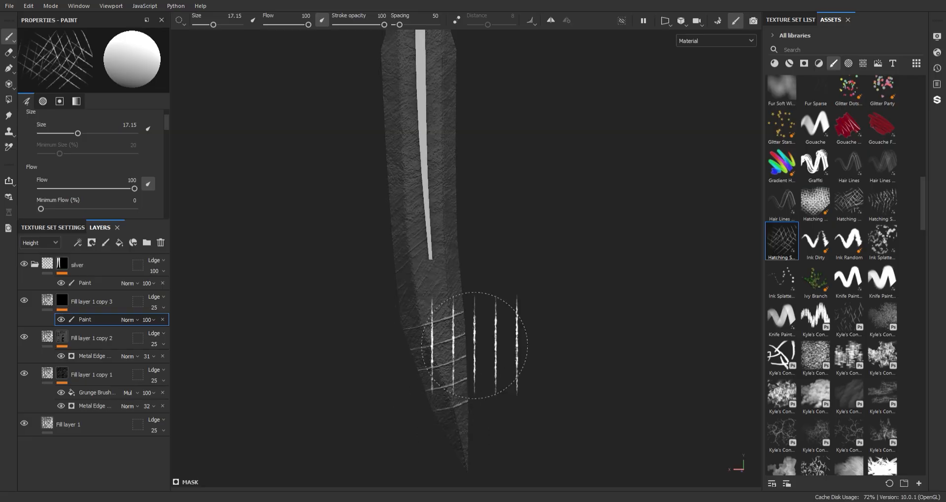
- Paint faint hatching scratches into copy 3's mask near the blade tip
right_click_drag(474, 345, 507, 371, "alt")
middle_click_drag(507, 371, 494, 293, "alt")
left_click_drag(464, 353, 444, 285)
key("ctrl+z")
key("ctrl+z")
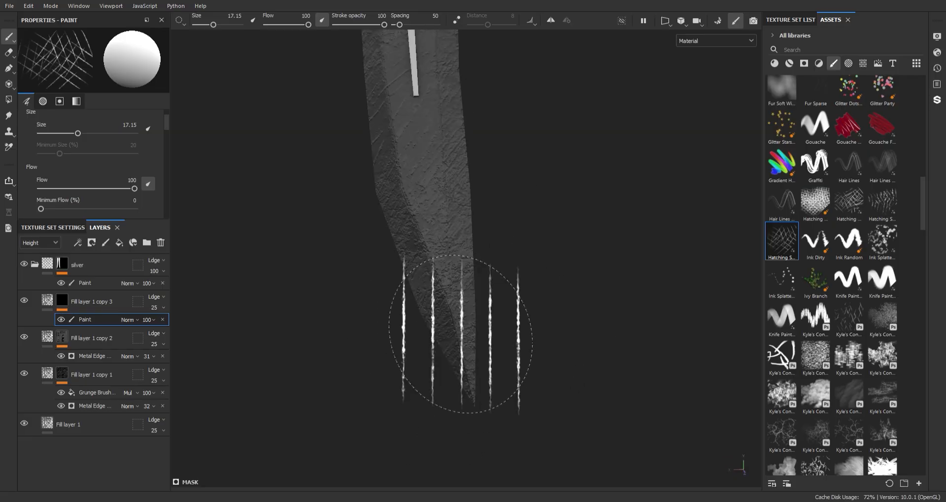
mouse_move(460, 335)
left_mouse_down("alt")
mouse_move(467, 152)
mouse_move(181, 247)
left_mouse_up("alt")
middle_click_drag(352, 273, 322, 287, "alt")
left_click(422, 281)
right_click_drag(419, 74, 419, 145, "alt")
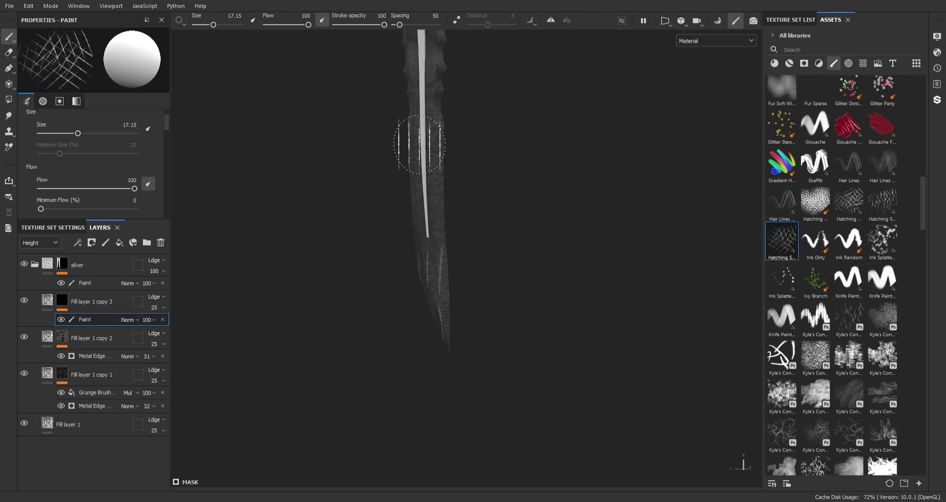
left_click(781, 433)
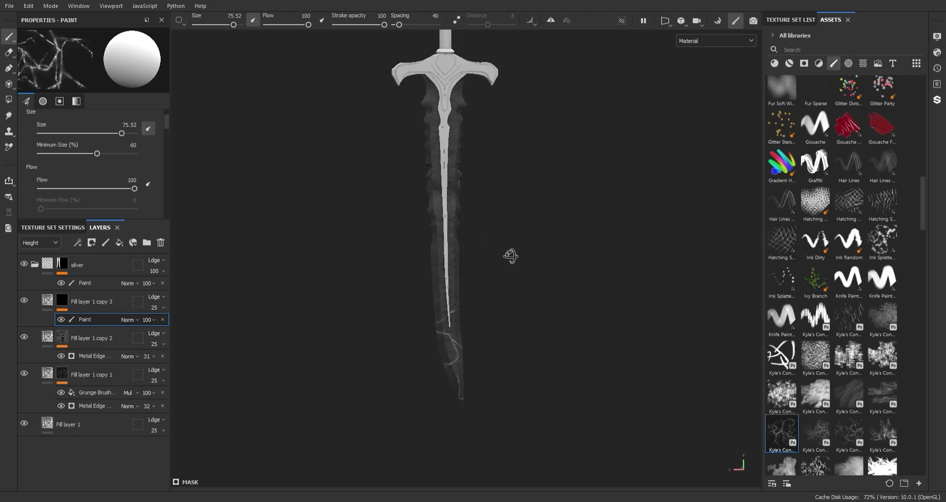
- Try the larger crack brush, then return to the branching crack brush on the blade
left_click_drag(575, 225, 587, 239, "alt")
middle_click_drag(586, 241, 509, 200, "alt")
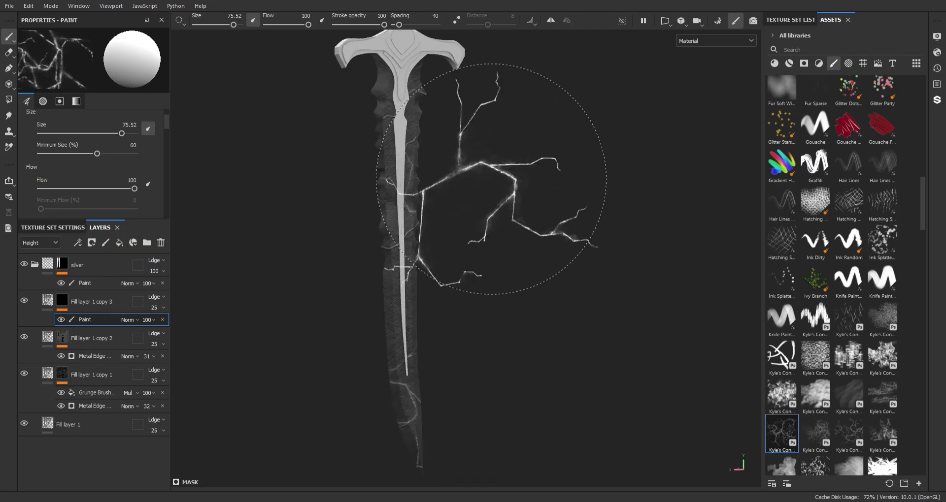
right_click_drag(491, 180, 497, 158, "alt")
scroll(906, 337, "down", 3)
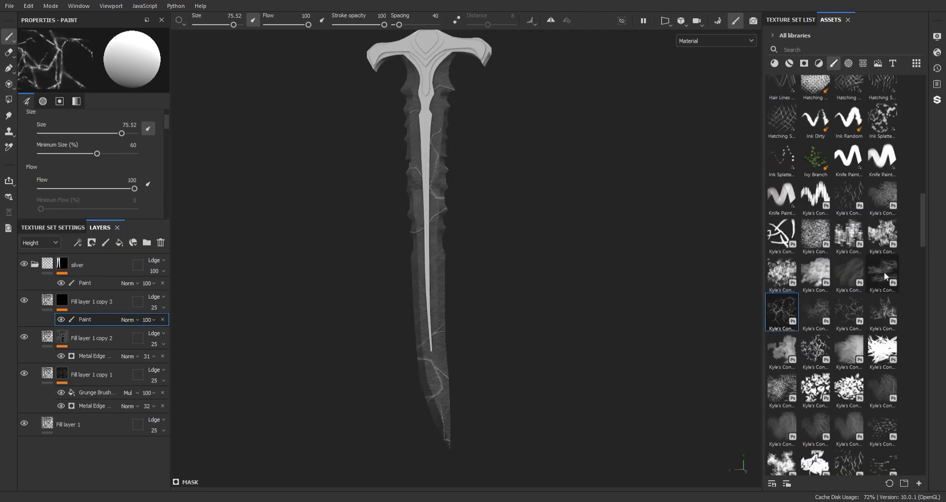
left_click(881, 273)
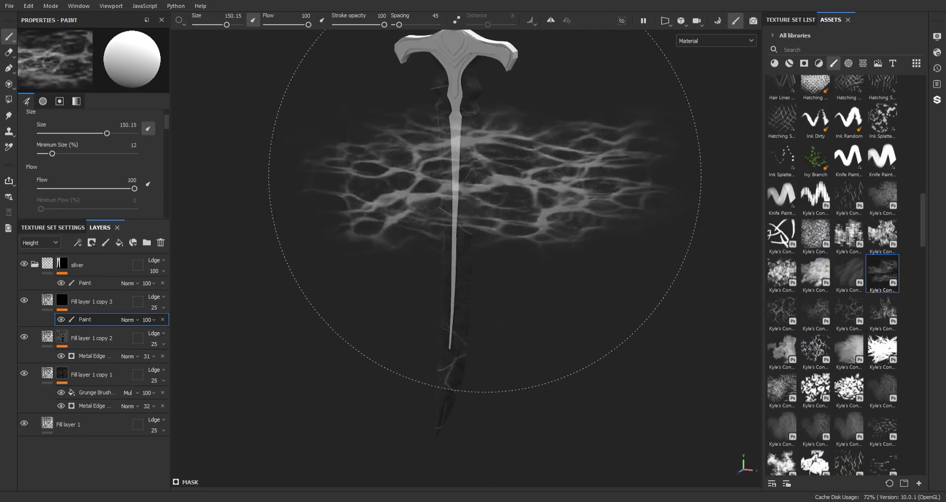
right_click_drag(492, 182, 599, 291, "alt")
left_click_drag(599, 291, 354, 177, "alt")
middle_click_drag(352, 280, 364, 211, "alt")
right_click_drag(394, 276, 412, 251, "alt")
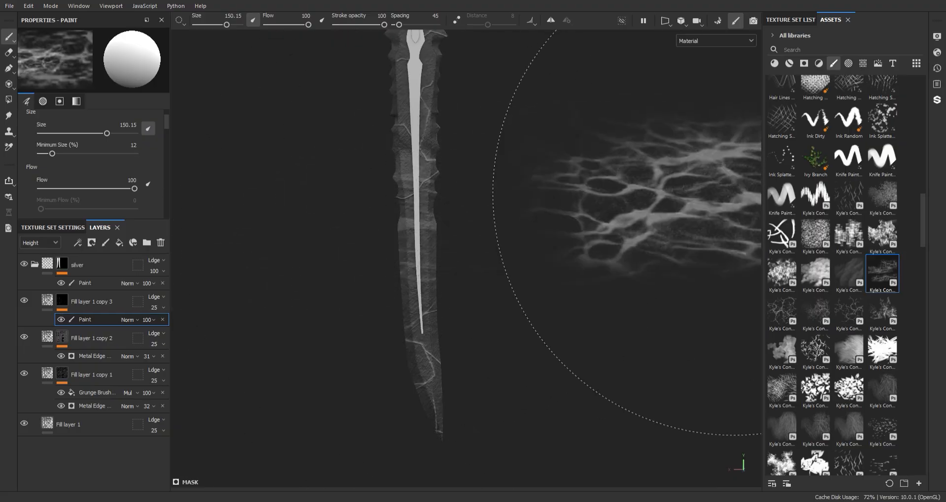
left_click(781, 313)
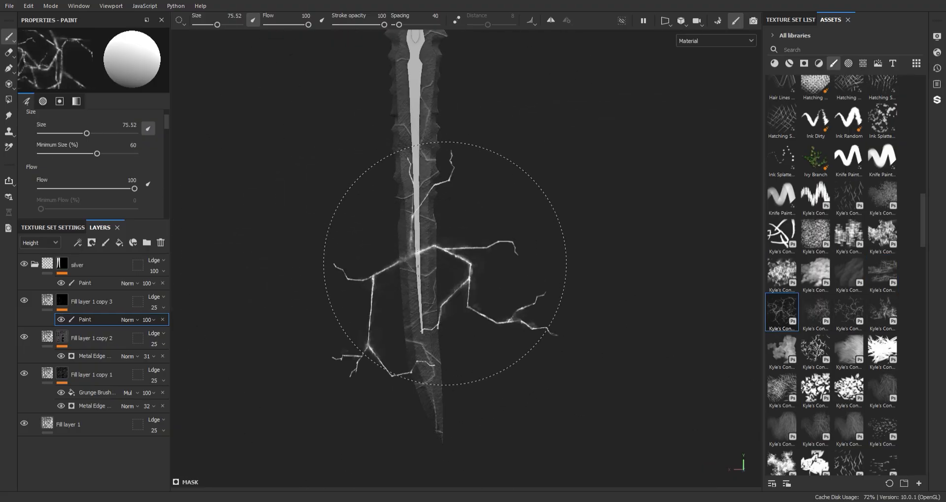
right_click_drag(533, 237, 537, 248, "alt")
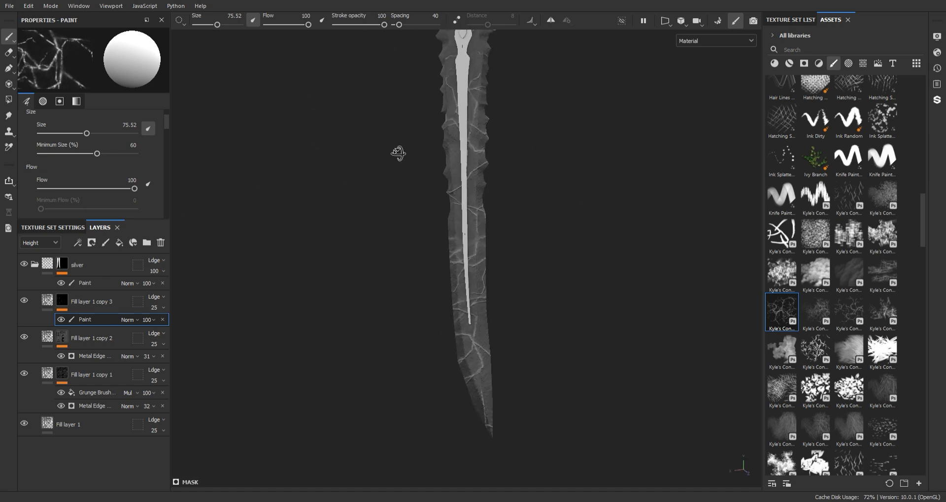
left_click_drag(398, 154, 403, 151, "alt")
- Frame the sword and add a new fill layer above the crack layer
key("f")
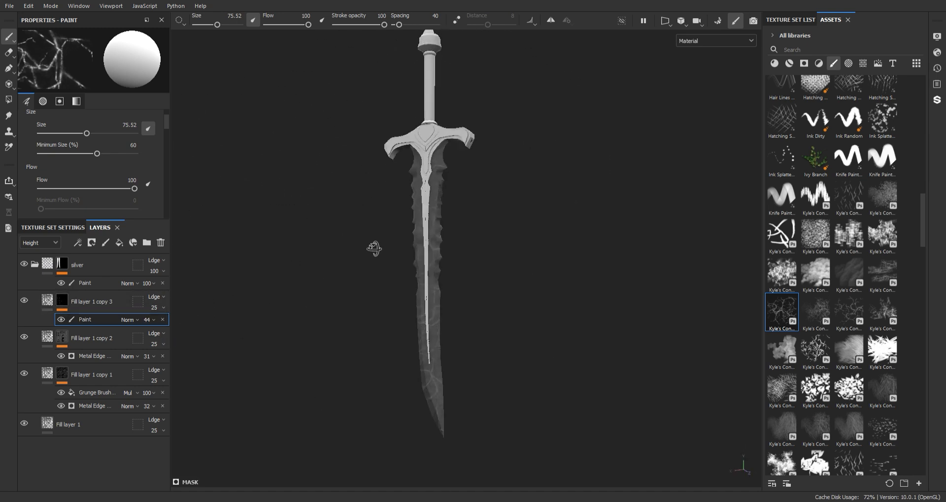
left_click(53, 227)
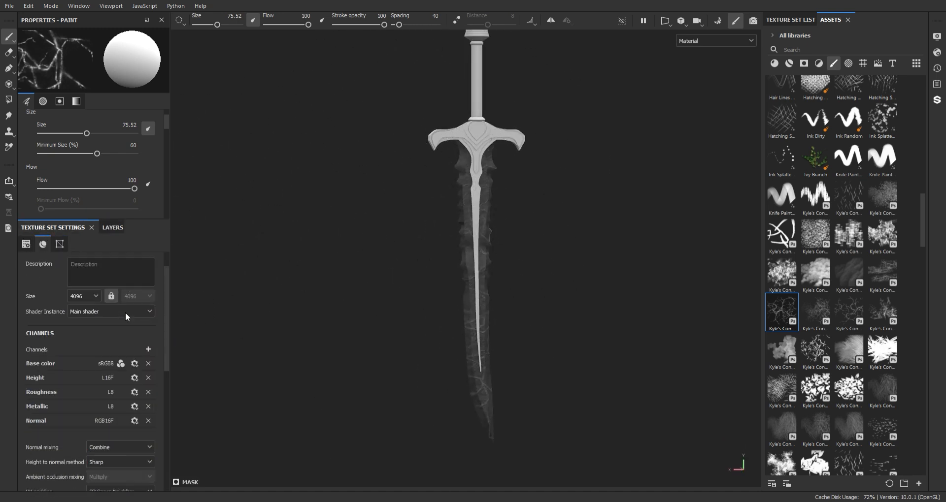
left_click(116, 228)
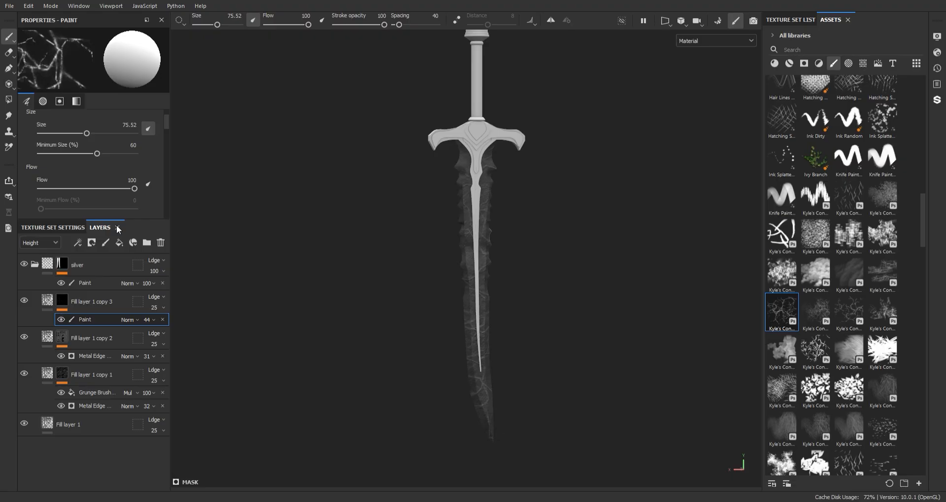
left_click(119, 242)
- Disable the fill's base colour and set its emissive colour to dark blue
scroll(112, 137, "up", 3)
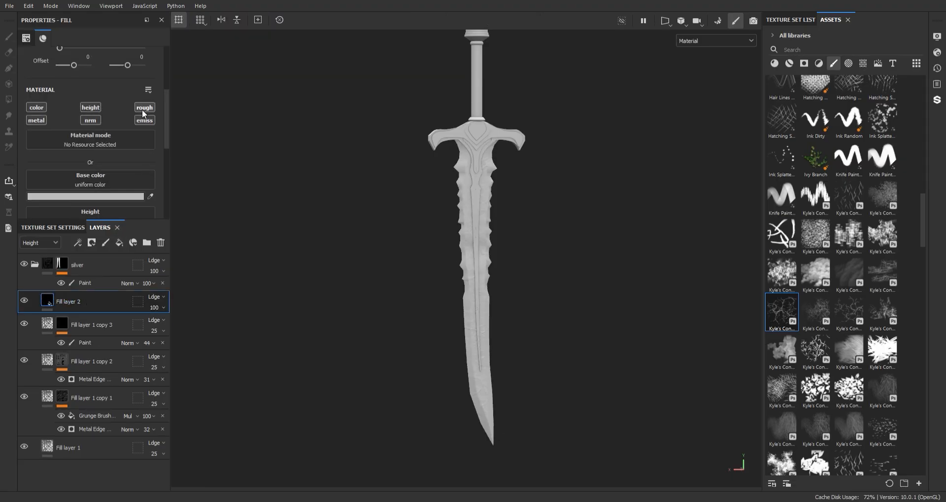
left_click(39, 110)
scroll(407, 243, "up", 5)
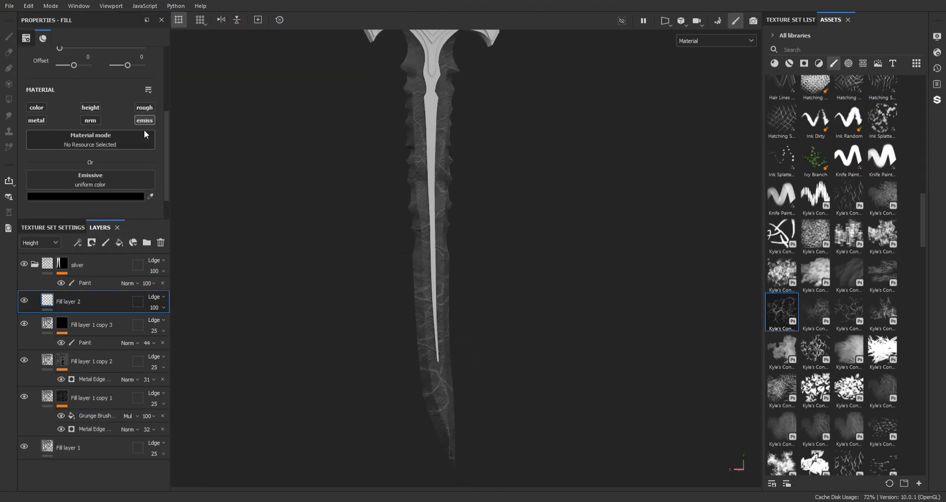
left_click(237, 291)
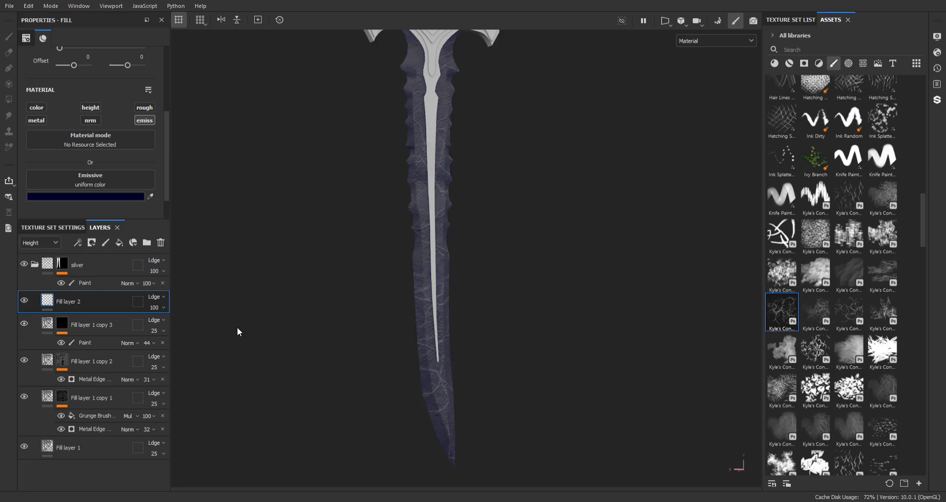
left_click_drag(237, 328, 229, 306)
middle_click_drag(258, 235, 266, 203, "alt")
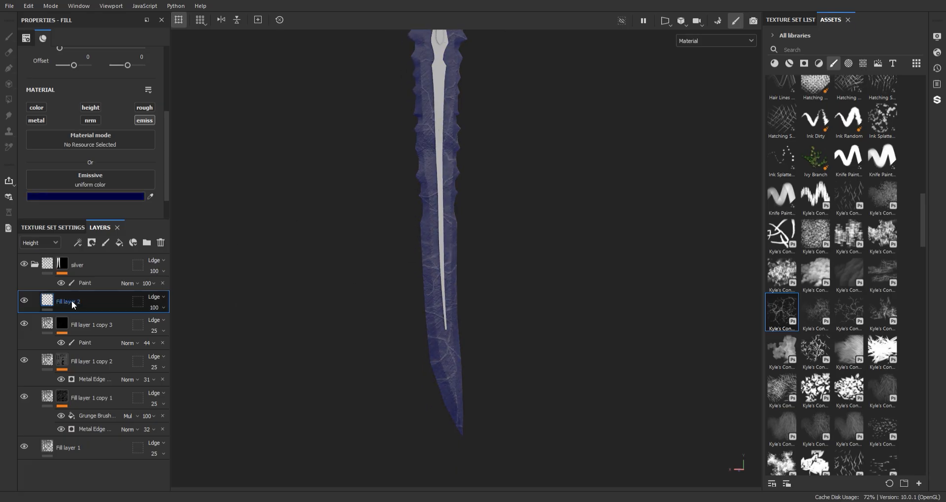
- Add a black mask to the blue glow fill layer
right_click(72, 305)
left_click(121, 28)
middle_click_drag(461, 303, 454, 320, "alt")
left_click_drag(454, 321, 443, 306, "alt")
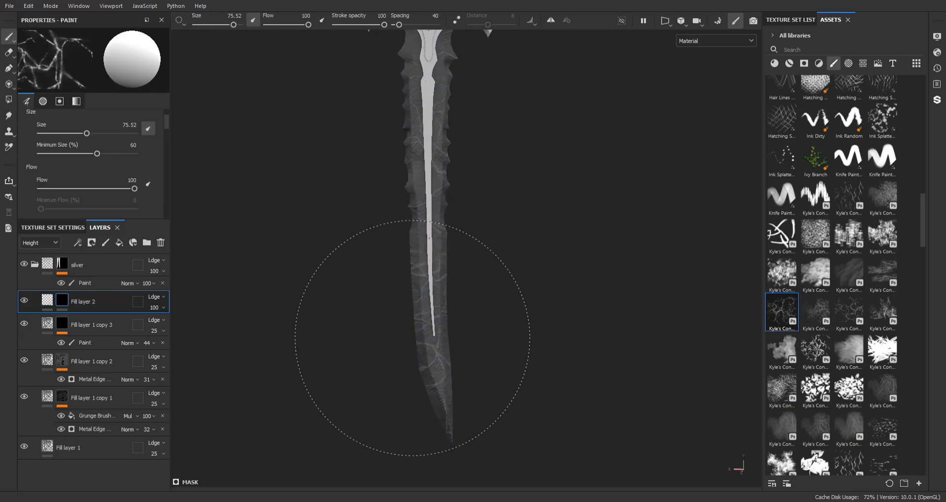
middle_click_drag(406, 207, 397, 136, "alt")
right_click_drag(403, 212, 534, 313, "alt")
left_click_drag(544, 317, 495, 324, "alt")
- Discard trial glow brush strokes and add a Dripping Rust generator to the mask
left_click(811, 352)
right_click_drag(495, 324, 438, 325, "ctrl")
left_click_drag(439, 340, 458, 420)
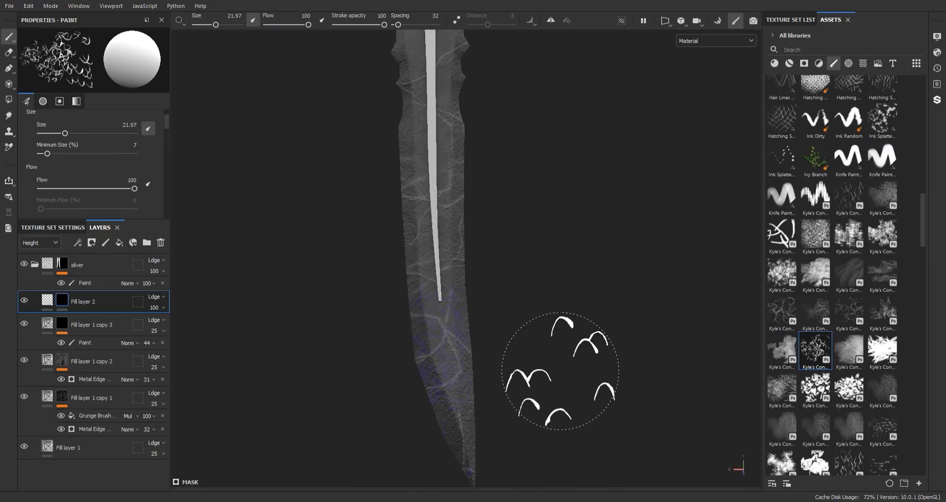
key("ctrl+z")
mouse_move(528, 339)
middle_mouse_down("alt")
mouse_move(521, 325)
mouse_move(512, 362)
middle_mouse_up("alt")
right_click_drag(512, 362, 487, 236, "alt")
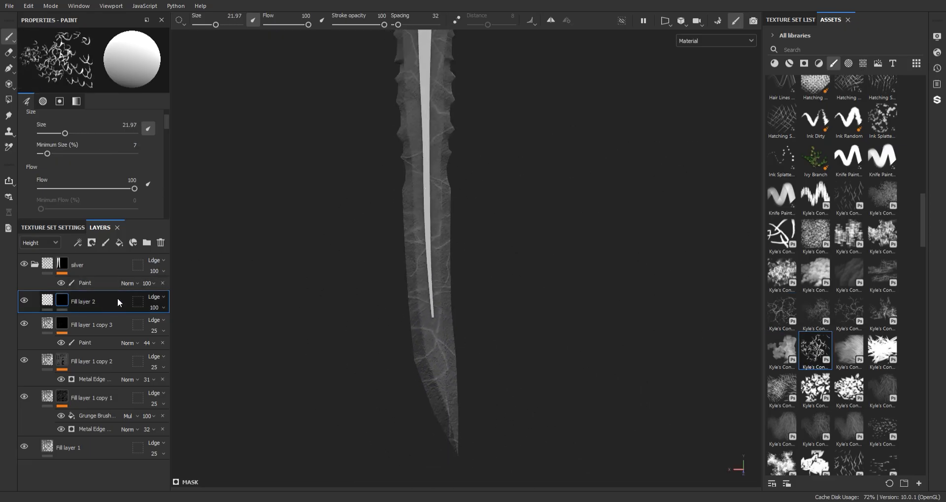
right_click(117, 298)
left_click(129, 283)
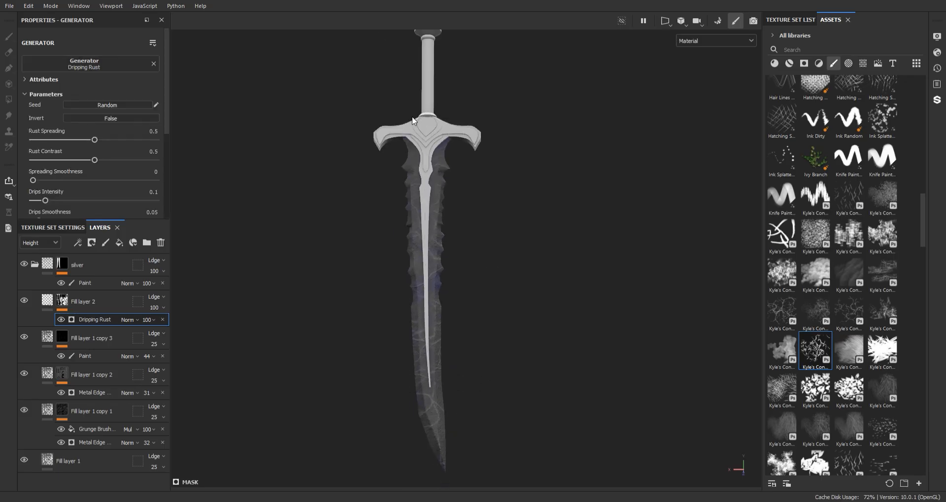
- Set the Dripping Rust spreading to 0.61 and contrast to 1
right_click_drag(411, 116, 454, 305, "alt")
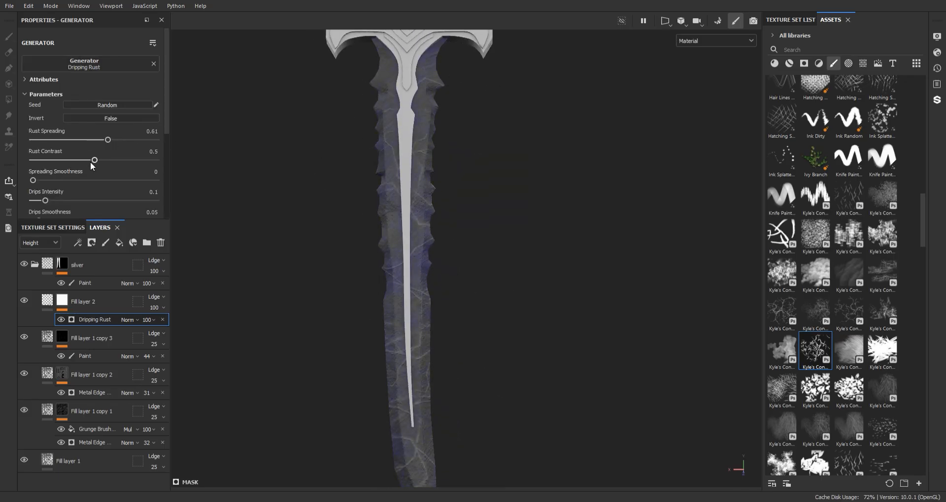
right_click_drag(330, 233, 329, 295, "alt")
left_click_drag(329, 295, 90, 263, "alt")
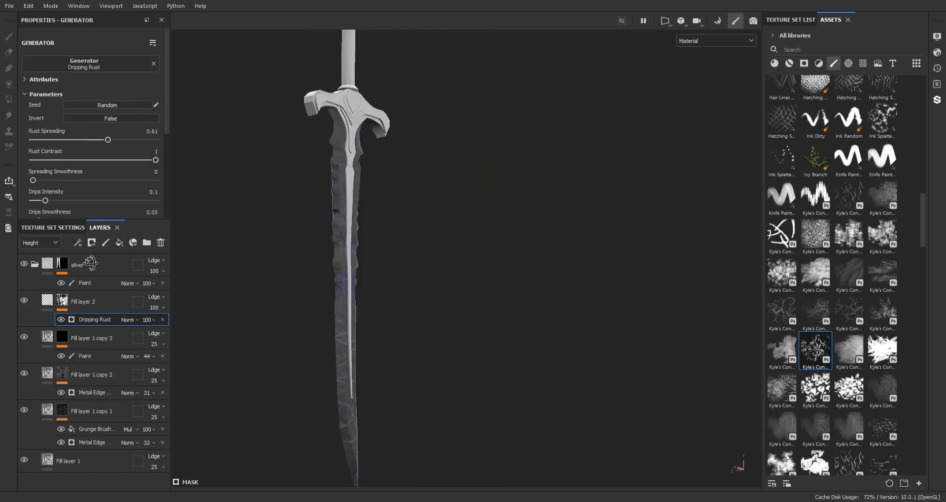
middle_click_drag(499, 202, 556, 226, "alt")
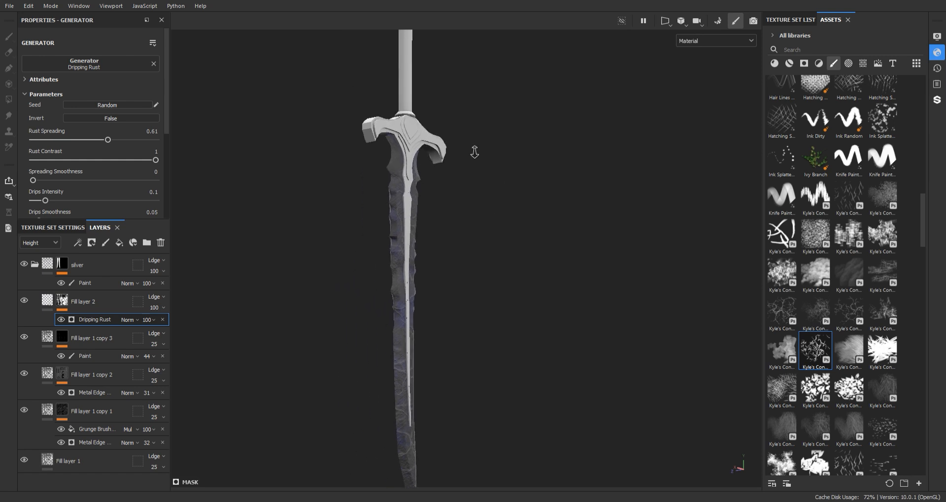
right_click_drag(473, 151, 497, 178, "alt")
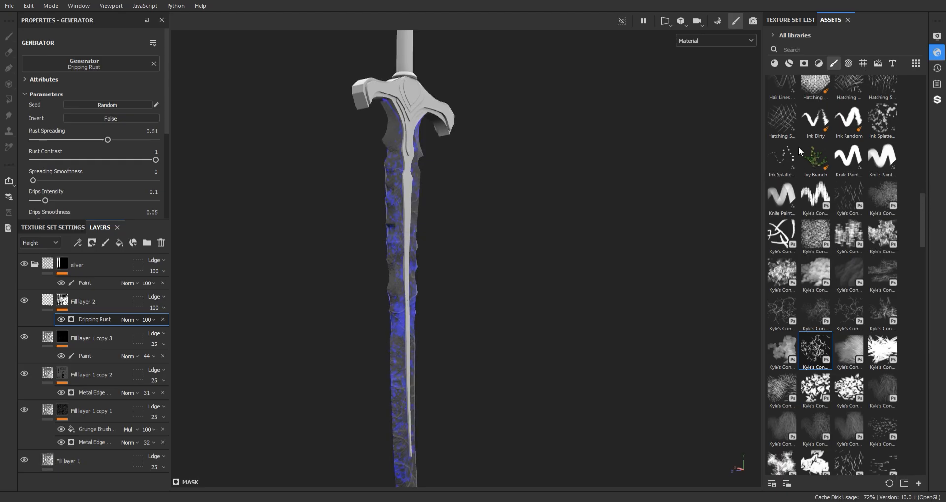
scroll(559, 171, "down", 2)
left_click_drag(559, 171, 463, 180, "alt")
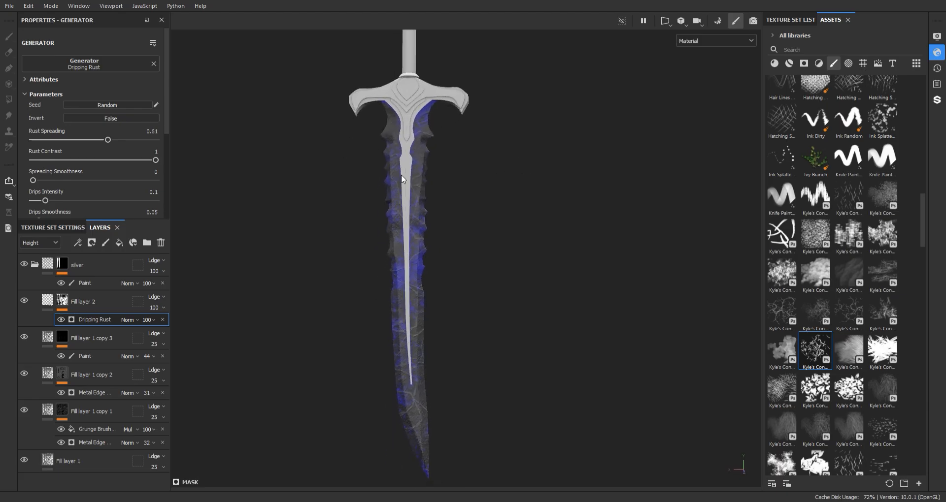
scroll(444, 184, "down", 1)
- Toggle the Dripping Rust Invert and add a Fill effect above it in the mask
left_click(46, 301)
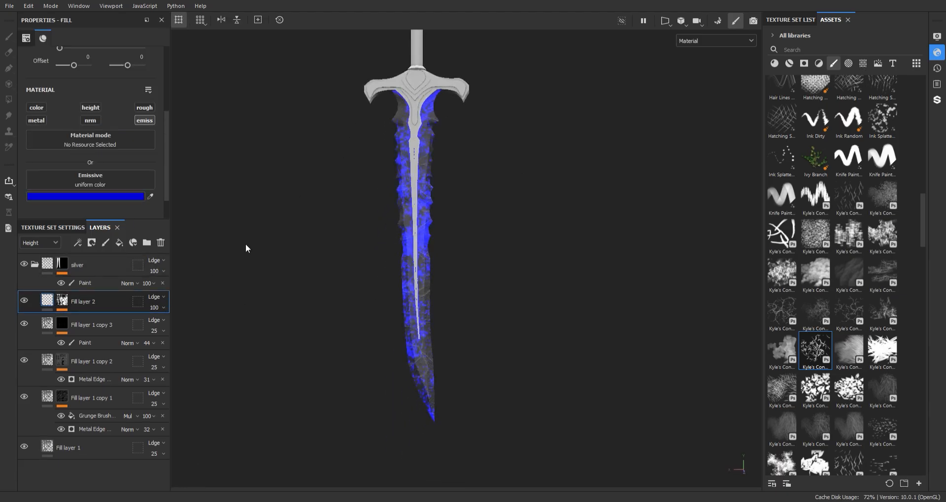
scroll(319, 190, "up", 3)
left_click(62, 300)
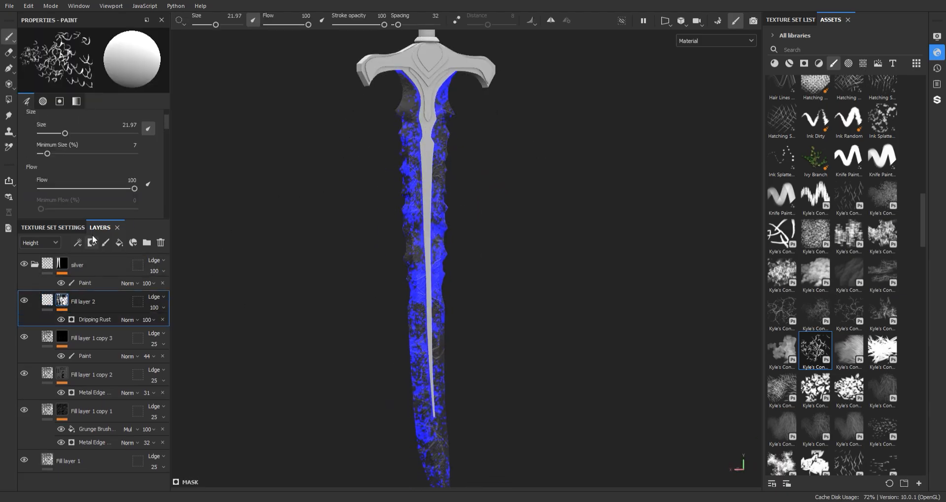
left_click(106, 320)
left_click(119, 121)
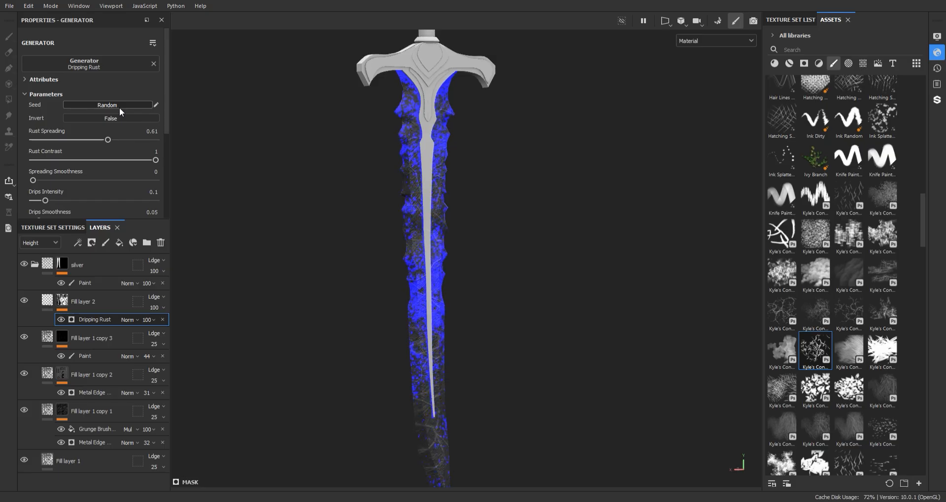
left_click(118, 264)
key("ctrl+z")
right_click(111, 320)
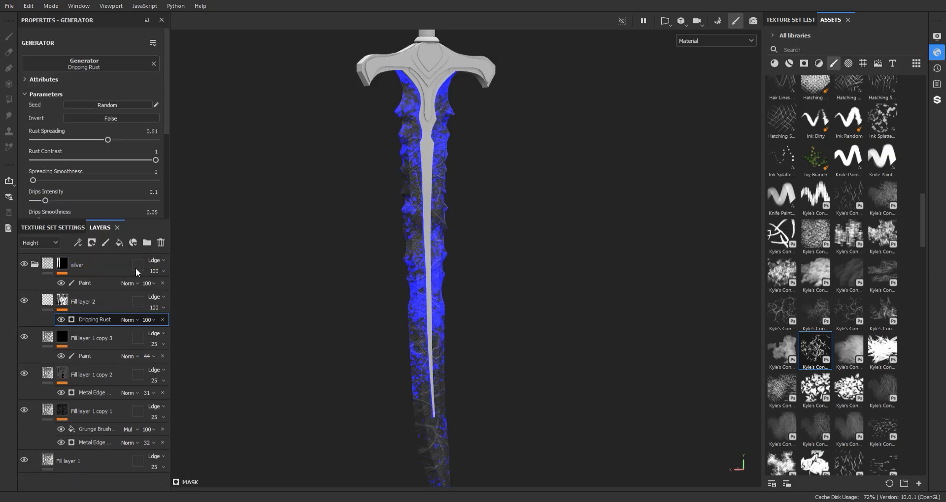
left_click(135, 268)
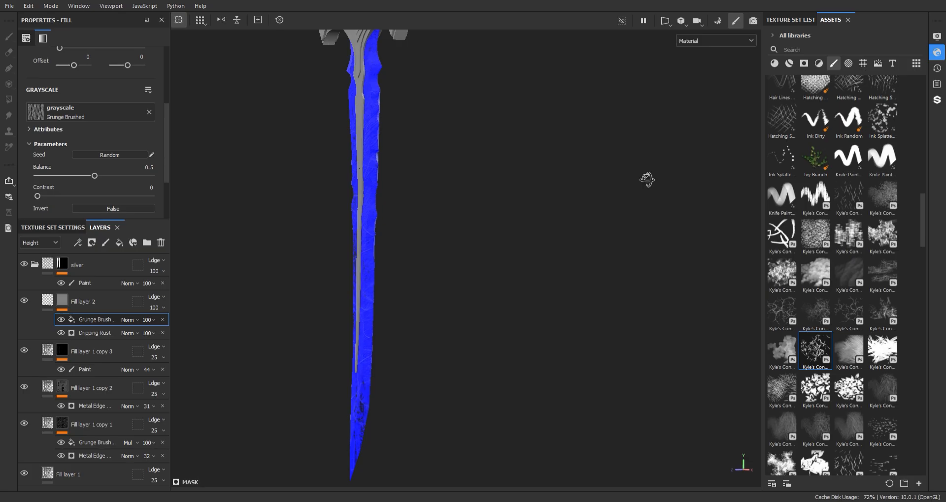
- Tune the Grunge Brushed mask fill's balance to 0.33 and contrast, with Multiply blending
left_click_drag(647, 179, 591, 180, "alt")
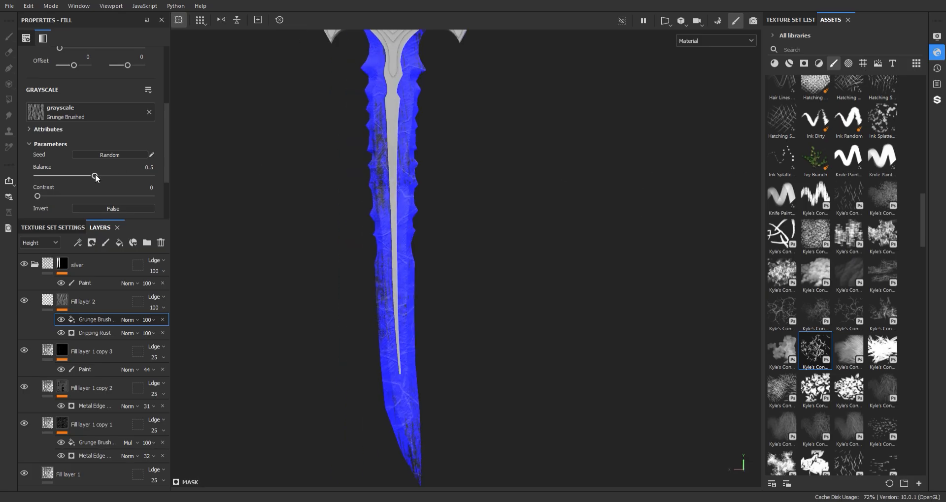
mouse_move(95, 175)
left_mouse_down()
mouse_move(56, 174)
mouse_move(71, 176)
left_mouse_up()
left_click_drag(512, 221, 197, 240, "alt")
left_click_drag(37, 196, 70, 176)
left_click_drag(591, 246, 512, 256, "alt")
left_click(128, 207)
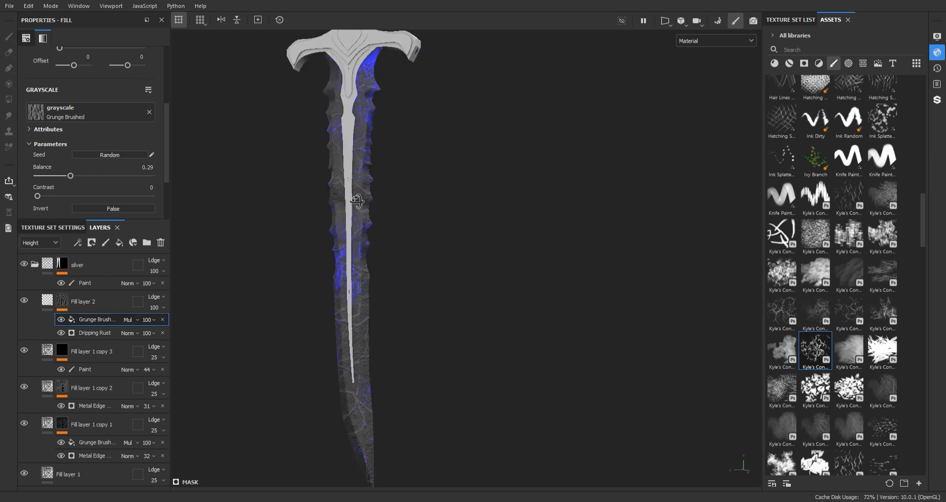
mouse_move(355, 266)
left_mouse_down("alt")
mouse_move(392, 228)
mouse_move(375, 157)
left_mouse_up("alt")
left_click_drag(71, 176, 67, 195)
middle_click_drag(362, 273, 362, 217, "alt")
left_click_drag(363, 218, 439, 217, "alt")
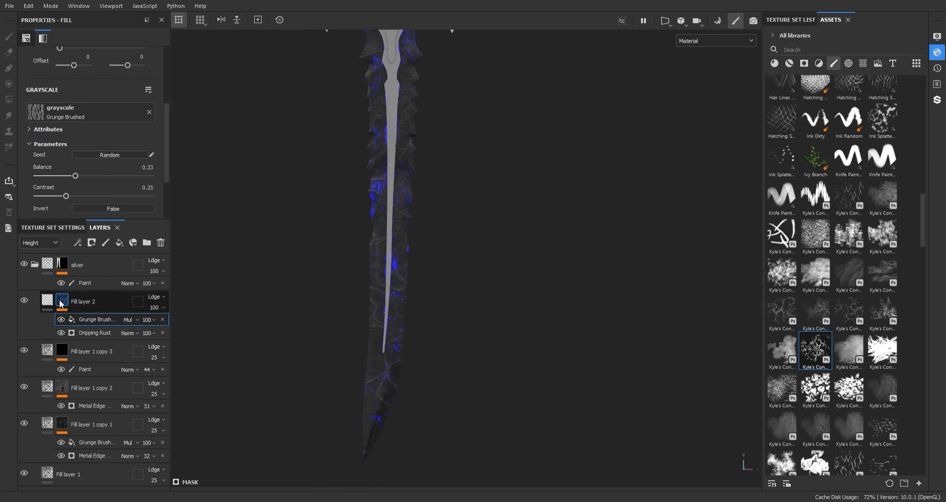
- Enable the height channel on Fill layer 2
left_click(48, 301)
scroll(105, 121, "up", 2)
left_click(98, 166)
scroll(98, 167, "down", 2)
- Raise the glow layer's height value to 0.31
scroll(483, 359, "up", 8)
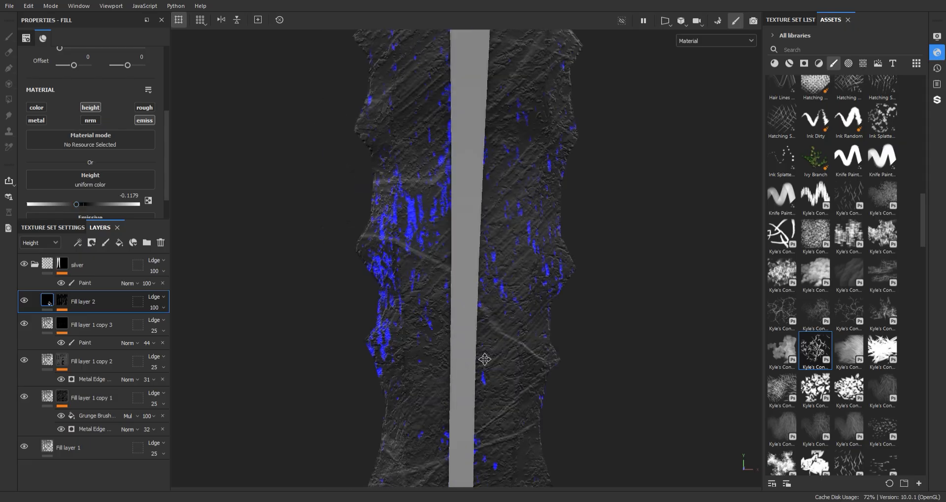
left_click_drag(77, 205, 28, 204)
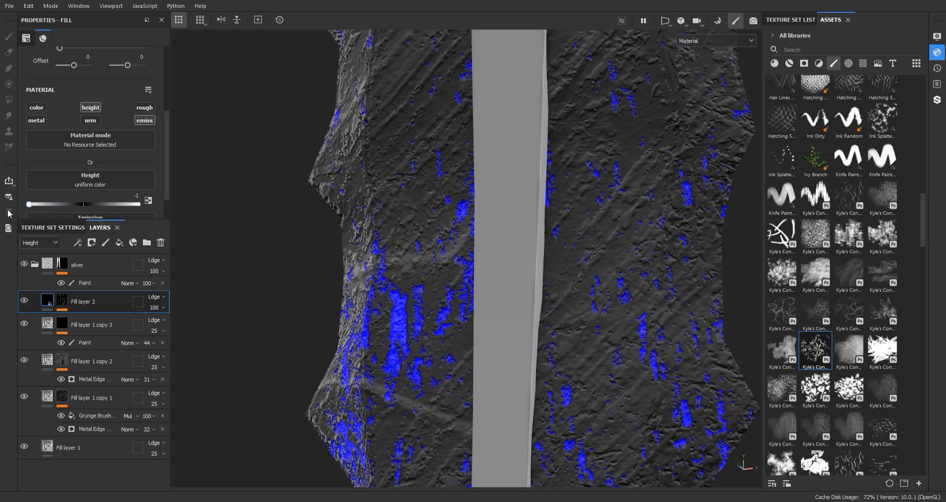
scroll(485, 228, "down", 10)
middle_click_drag(460, 141, 465, 156)
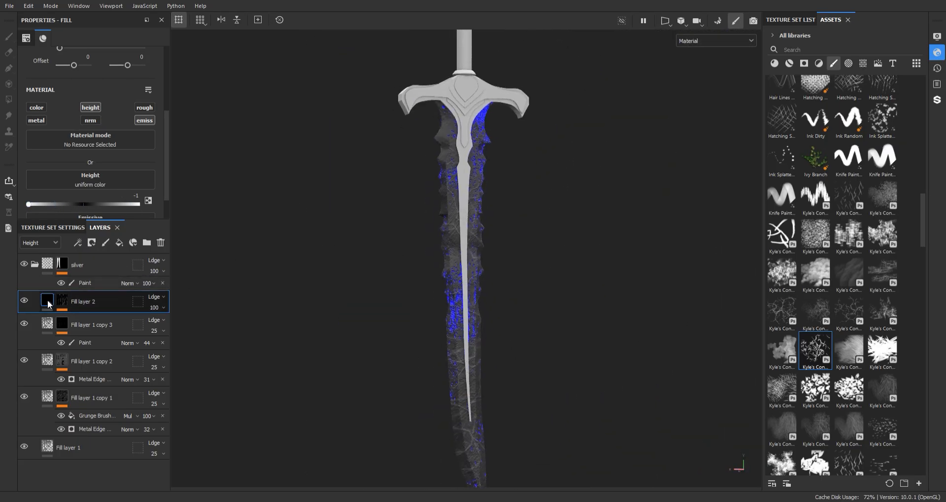
scroll(165, 154, "down", 3)
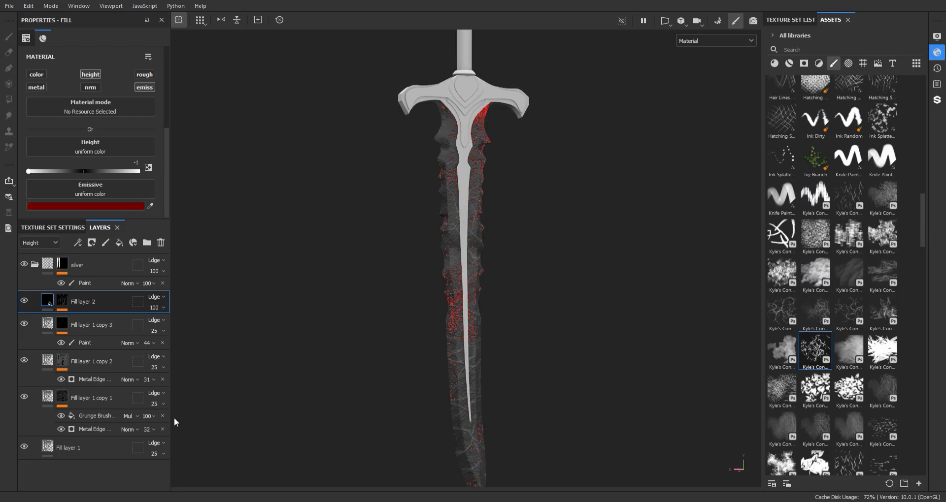
mouse_move(509, 281)
left_mouse_down("alt")
mouse_move(475, 200)
mouse_move(506, 306)
left_mouse_up("alt")
- Raise the Dripping Rust spreading in Fill layer 2's mask to 0.91
left_click(61, 300)
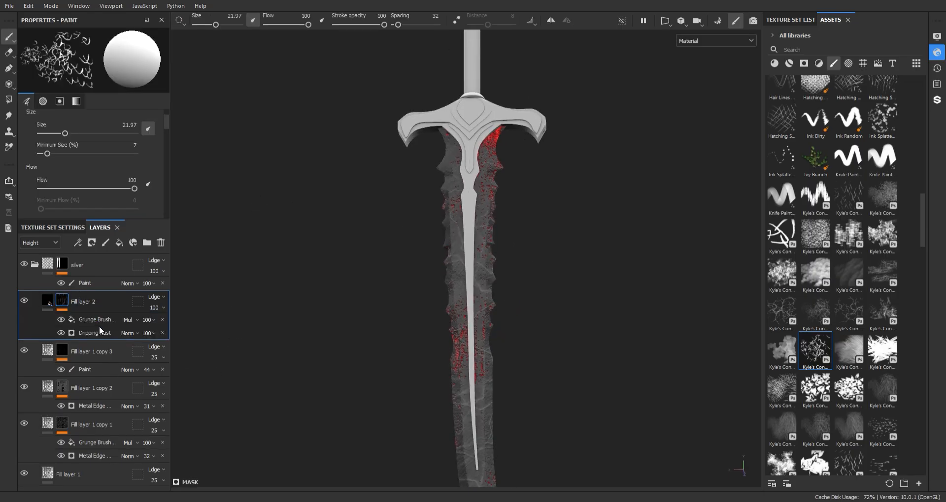
left_click(99, 331)
left_click_drag(74, 140, 145, 140)
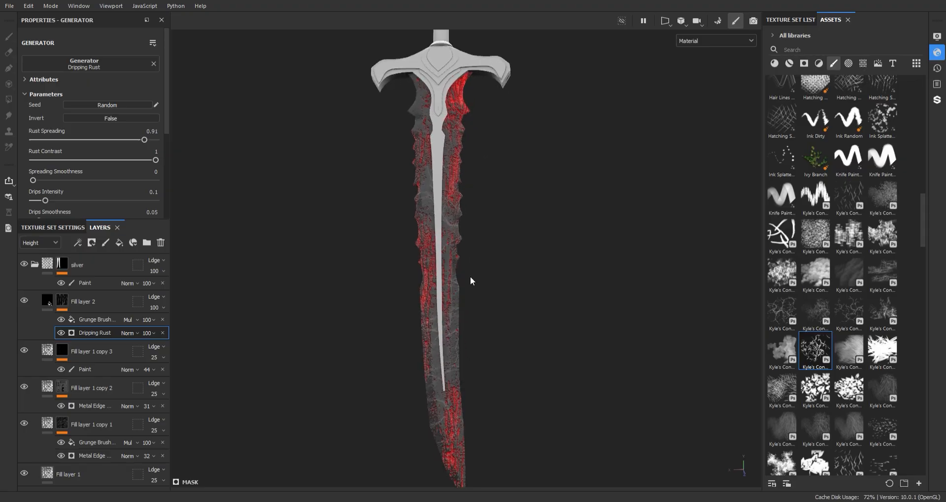
left_click_drag(469, 276, 434, 175, "alt")
left_click(84, 294)
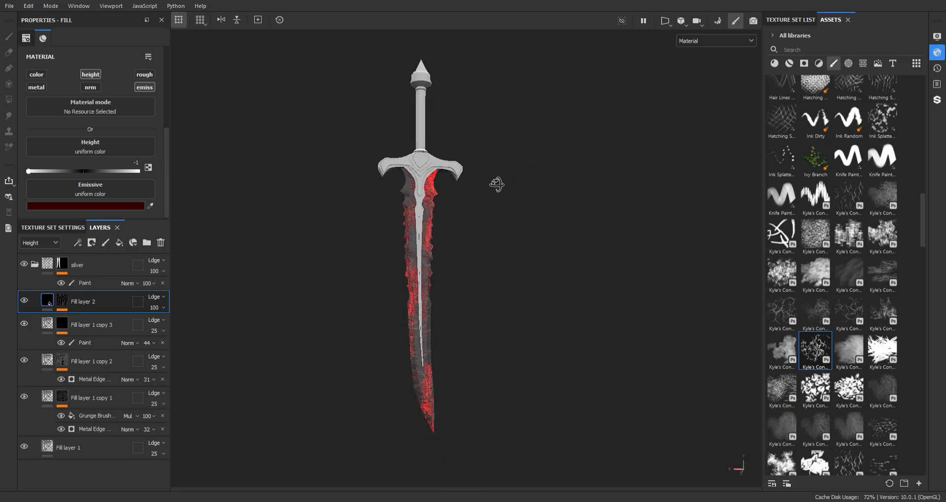
- Frame the whole sword in the viewport and close the shader settings panel
right_click_drag(492, 186, 522, 246, "alt")
middle_click_drag(522, 246, 518, 150, "alt")
mouse_move(419, 236)
left_mouse_down("alt")
mouse_move(652, 236)
mouse_move(419, 237)
left_mouse_up("alt")
middle_click_drag(463, 194, 473, 248, "alt")
right_click_drag(474, 249, 458, 119, "alt")
middle_click_drag(459, 119, 465, 145, "alt")
right_click_drag(465, 146, 470, 170, "alt")
left_click_drag(808, 52, 788, 70)
left_click(919, 20)
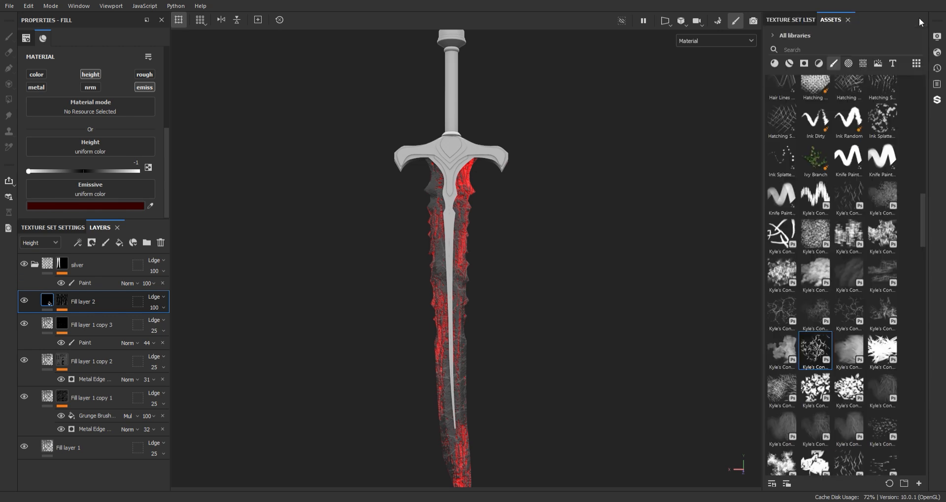
- Add the Glass Film Dirty Mirror smart material above 'silver' and group it into 'Folder 1'
middle_click_drag(493, 148, 490, 128, "alt")
left_click(35, 264)
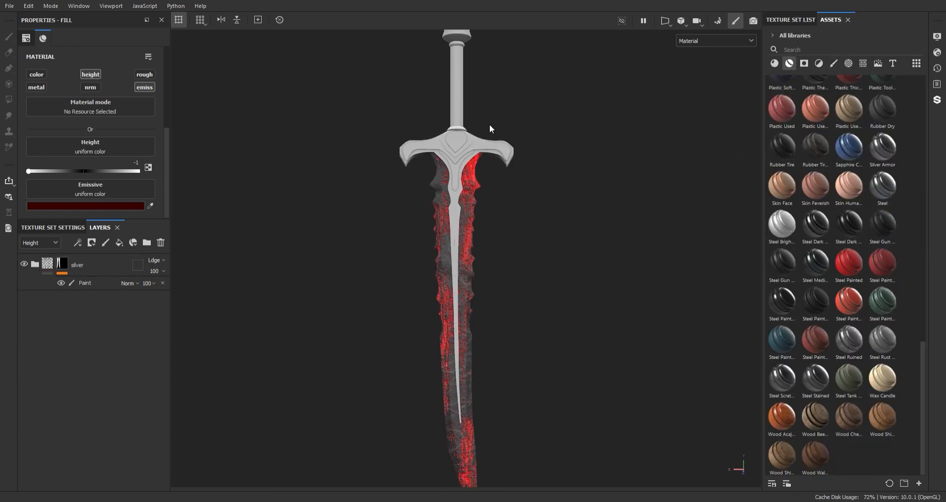
right_click_drag(489, 129, 504, 153, "alt")
middle_click_drag(503, 153, 497, 212, "alt")
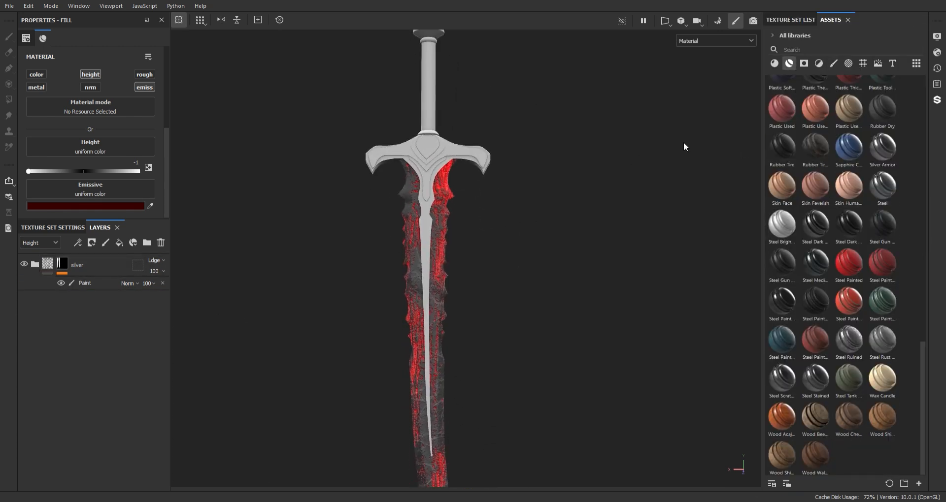
left_click(791, 65)
mouse_move(920, 236)
left_mouse_down()
mouse_move(917, 390)
mouse_move(921, 237)
left_mouse_up()
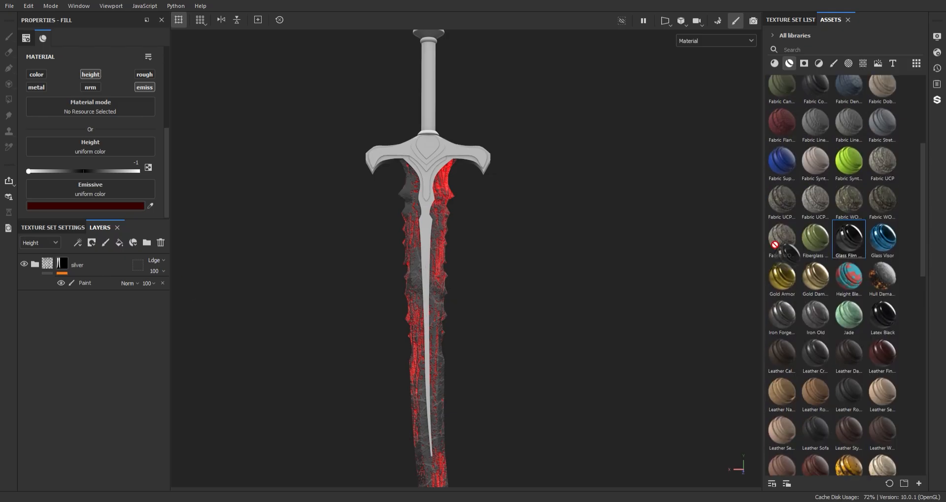
key("ctrl+g")
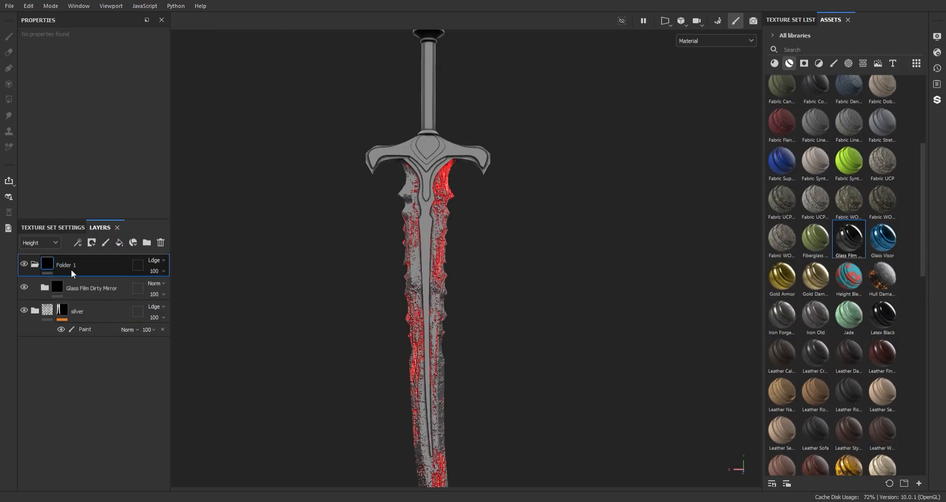
- Give Folder 1 a black mask and polygon-fill the heart-shaped gem, front and back
right_click(70, 270)
left_click(113, 20)
scroll(359, 394, "up", 5)
middle_click_drag(320, 128, 307, 293, "alt")
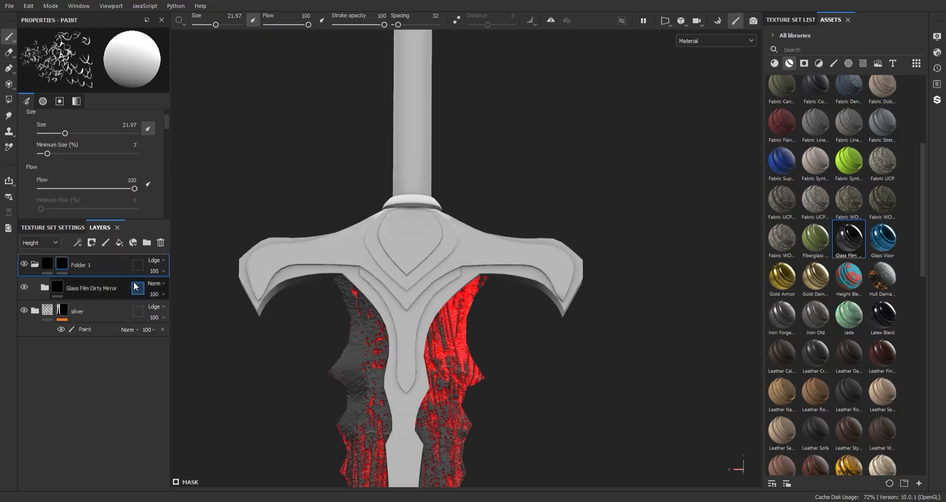
key("4")
left_click(400, 241)
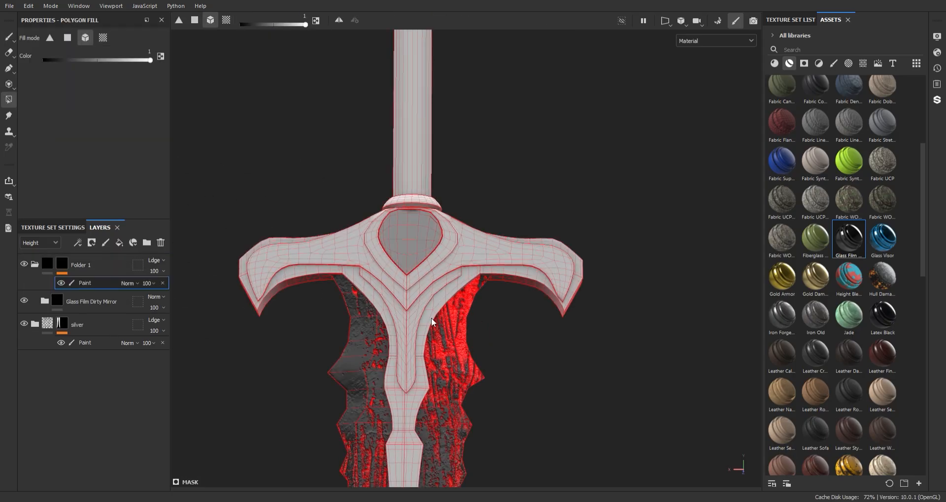
left_click_drag(432, 322, 610, 280, "alt")
left_click(443, 268)
left_click_drag(443, 268, 454, 158, "alt")
key("1")
scroll(385, 216, "up", 3)
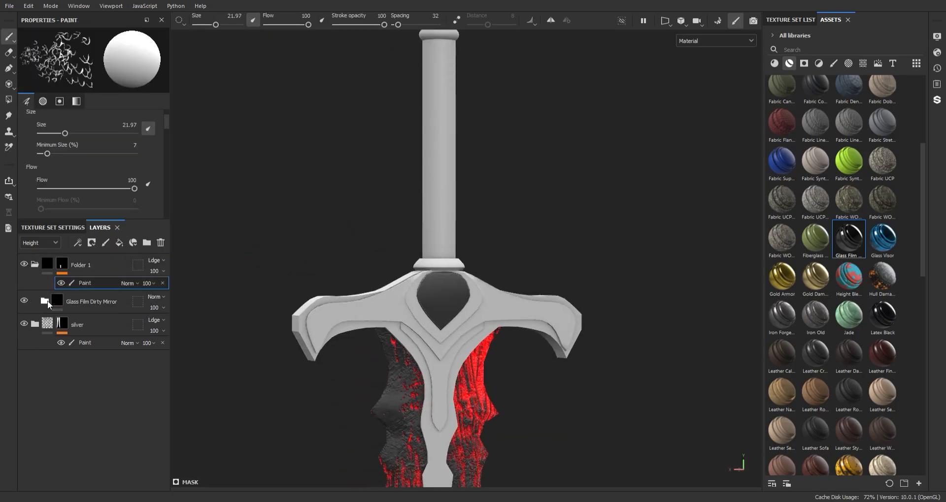
- Set the Glass layer's base colour to dark red
left_click(46, 301)
left_click(58, 347)
middle_click_drag(456, 301, 444, 237, "alt")
left_click(85, 164)
left_click_drag(240, 266, 240, 292)
right_click_drag(502, 331, 475, 171, "alt")
left_click_drag(474, 170, 424, 158, "alt")
scroll(424, 158, "up", 3)
- Blur the Dirt layer's mask to 13.94 and set its balance to 0.63 in the Mask Editor
left_click(72, 323)
left_click(101, 343)
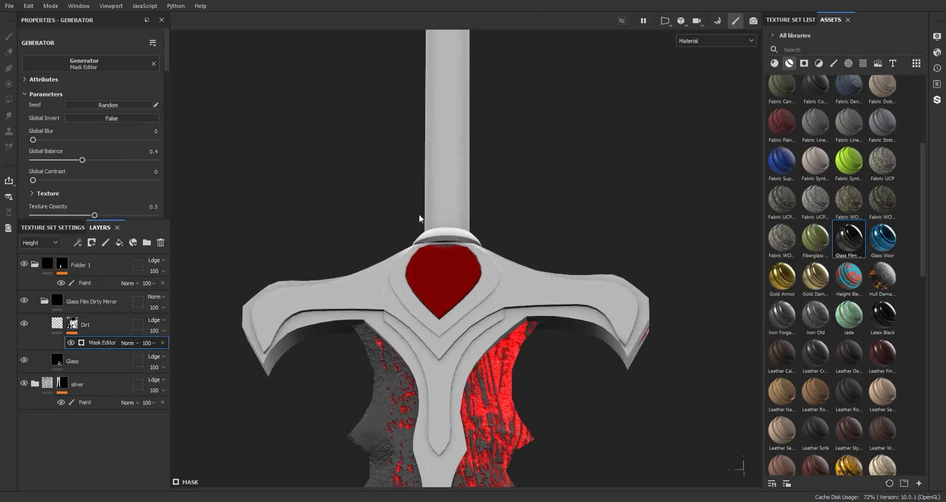
right_click_drag(419, 219, 511, 308, "alt")
left_click_drag(33, 140, 140, 140)
mouse_move(82, 160)
left_mouse_down()
mouse_move(147, 160)
mouse_move(88, 162)
left_mouse_up()
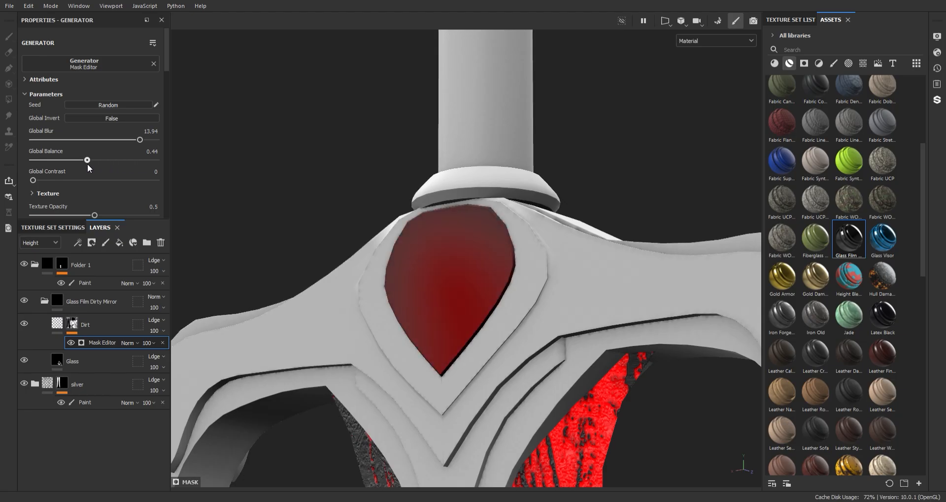
mouse_move(33, 180)
left_mouse_down()
mouse_move(125, 180)
mouse_move(33, 181)
left_mouse_up()
mouse_move(88, 160)
left_mouse_down()
mouse_move(110, 161)
mouse_move(93, 161)
left_mouse_up()
right_click_drag(508, 266, 468, 256, "alt")
left_click_drag(467, 256, 520, 300, "alt")
scroll(160, 121, "down", 5)
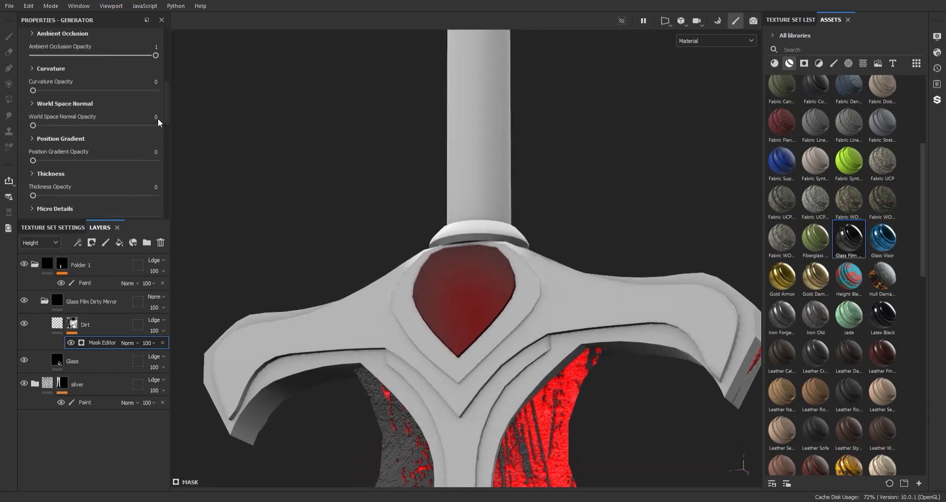
scroll(158, 120, "up", 3)
- Load Grunge Concrete Paint Leak into the Glass layer's roughness with balance 0.55
left_click(99, 362)
scroll(114, 166, "down", 2)
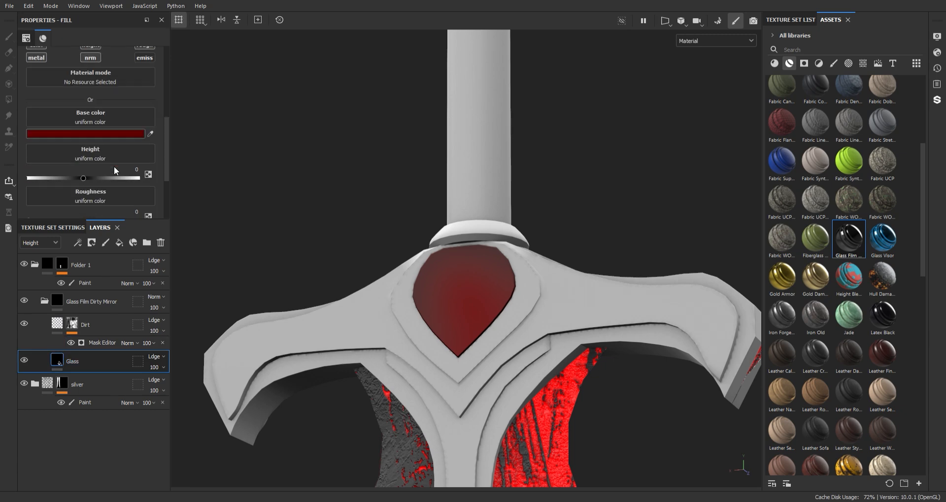
left_click_drag(78, 191, 72, 190)
left_click_drag(165, 158, 164, 172)
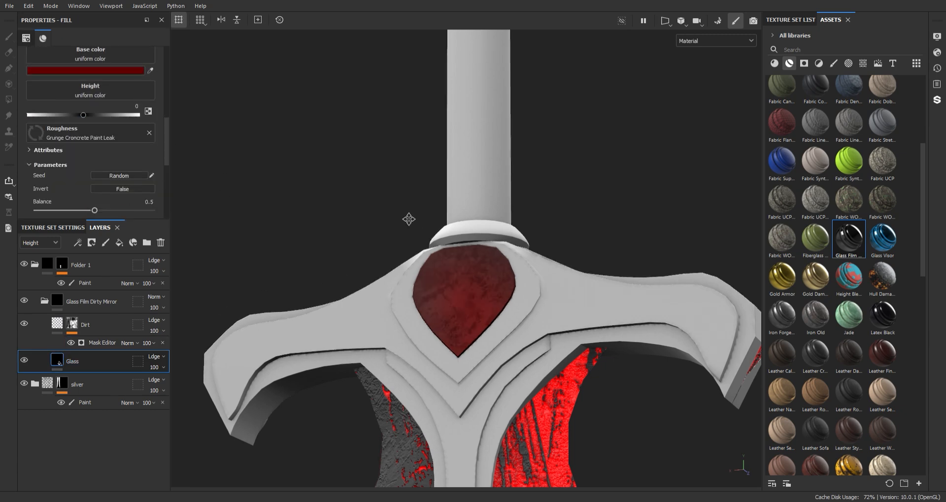
scroll(413, 320, "up", 3)
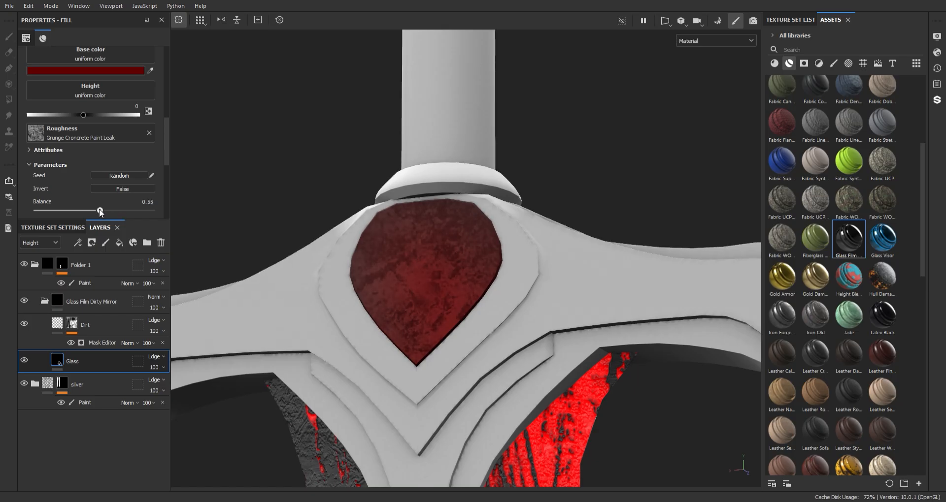
- Lower the Glass layer's roughness opacity to 57
left_click(163, 367)
left_click(183, 386)
scroll(369, 271, "down", 5)
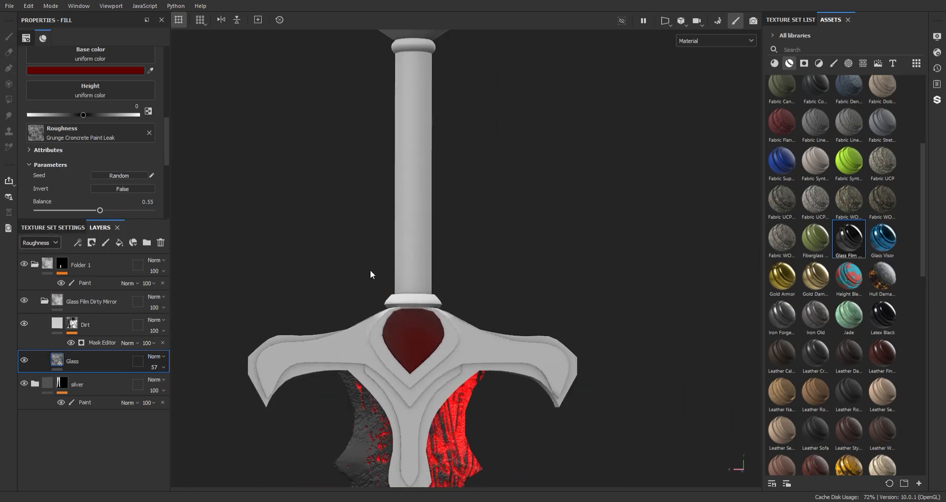
scroll(383, 269, "up", 3)
- Remove Folder 1 and add the Creature Teeth material to the sword
left_click(84, 282)
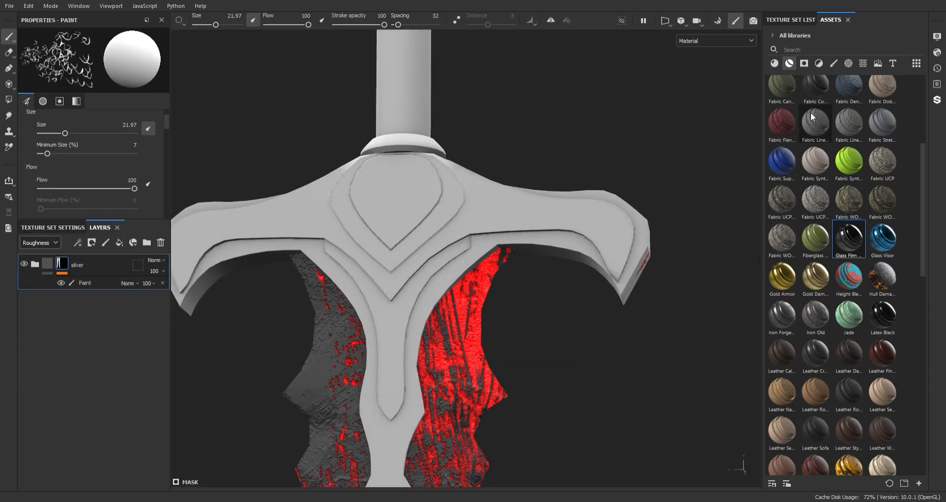
left_click_drag(920, 219, 911, 153)
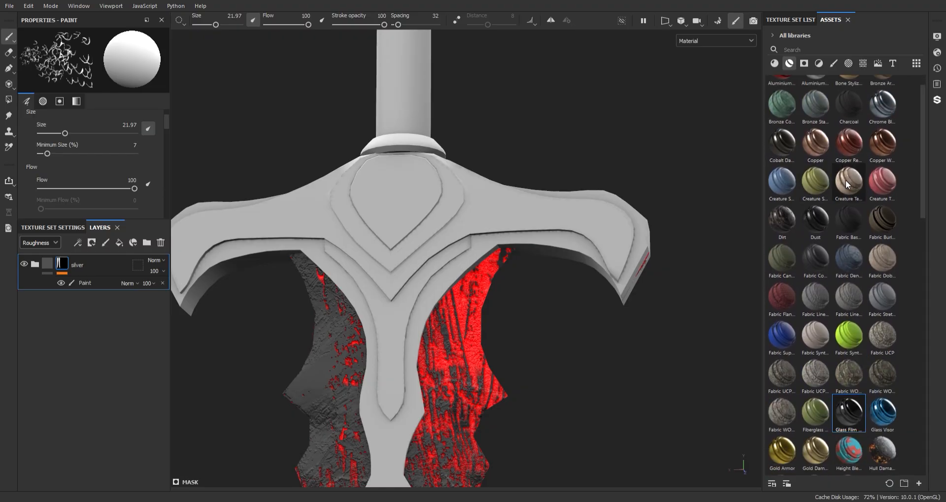
left_click_drag(89, 252, 80, 260)
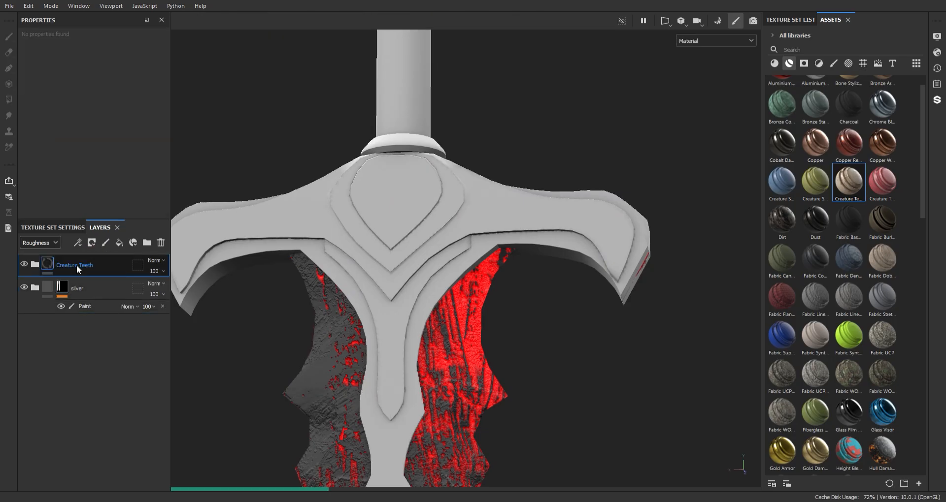
left_click_drag(375, 224, 421, 221, "alt")
scroll(424, 239, "down", 5)
scroll(453, 323, "up", 4)
middle_click_drag(453, 323, 469, 351, "alt")
scroll(468, 352, "up", 3)
left_click_drag(468, 352, 470, 289, "alt")
- Group Creature Teeth into a folder whose black mask is filled on the gem
key("ctrl+g")
right_click(76, 263)
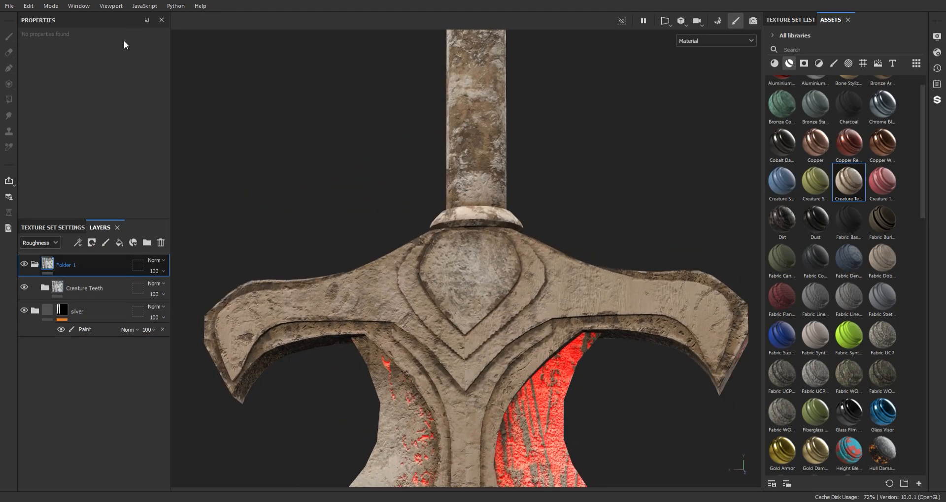
left_click(124, 42)
right_click(79, 263)
left_click(140, 357)
key("4")
left_click(467, 281)
left_click_drag(250, 266, 473, 236, "alt")
key("1")
scroll(473, 236, "up", 3)
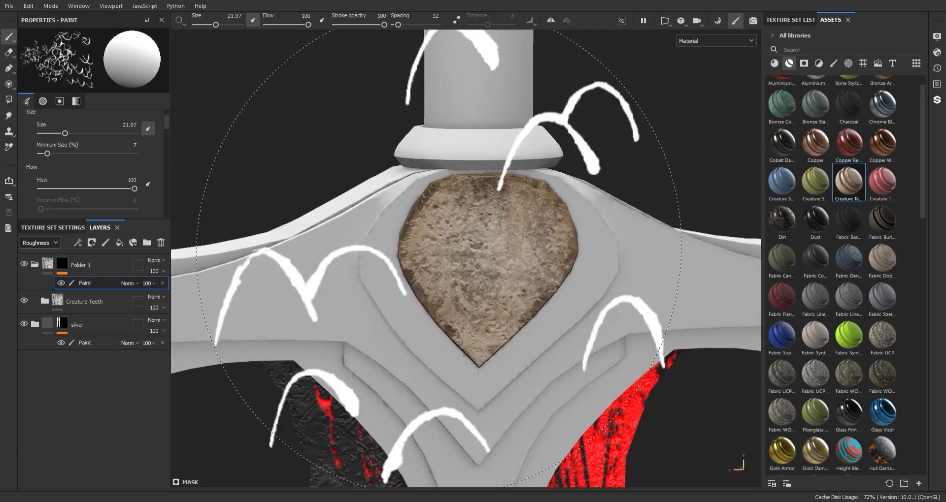
- Toggle Creature Teeth's Dirt and Damage layer off and on to compare
left_click(62, 265)
left_click(58, 273)
left_click(45, 288)
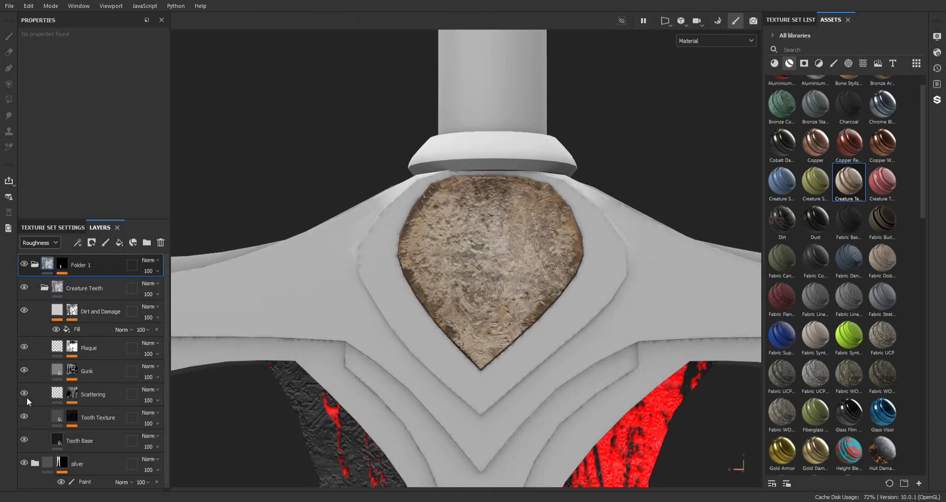
left_click(24, 310)
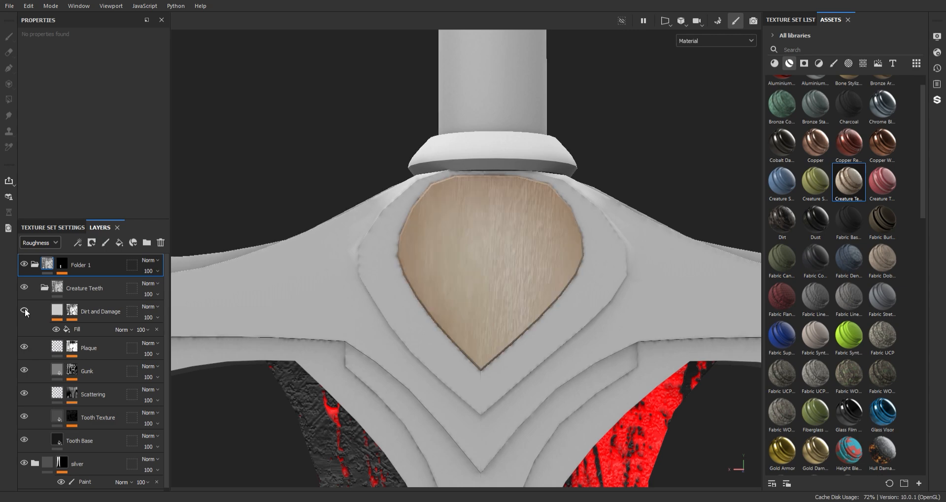
left_click(24, 310)
left_click(23, 310)
left_click(25, 312)
- Delete the Creature Teeth folder and add the Rock Face material from a 'rock' search
key("Delete")
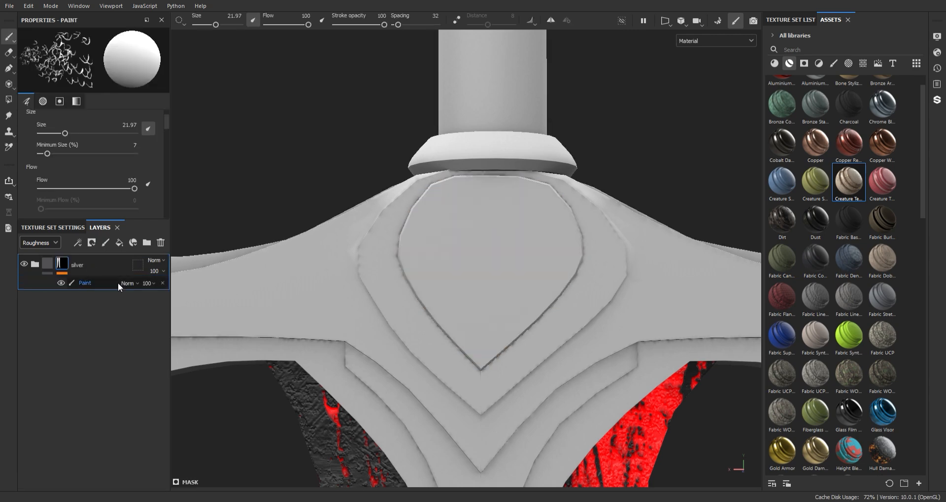
left_click(778, 68)
type("rock")
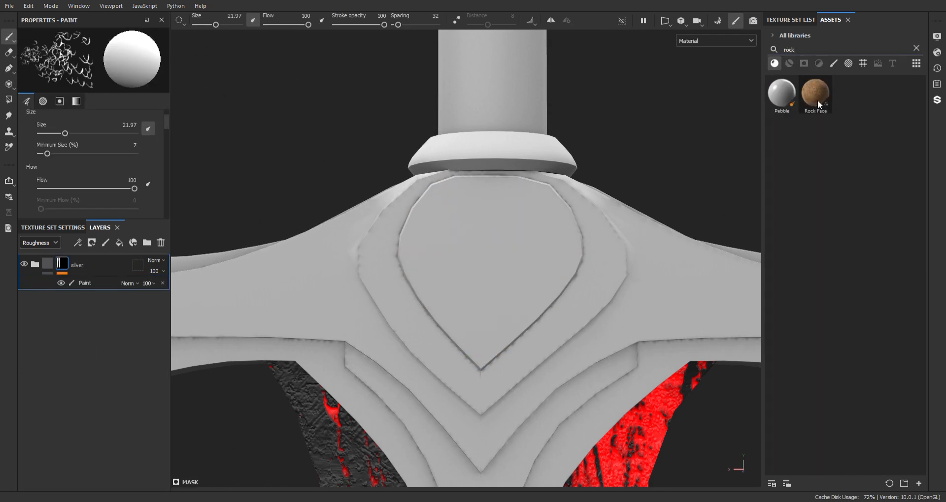
left_click_drag(819, 105, 69, 263)
- Rename the new folder 'gem' and give it a black mask filled on the gem
left_click(66, 265)
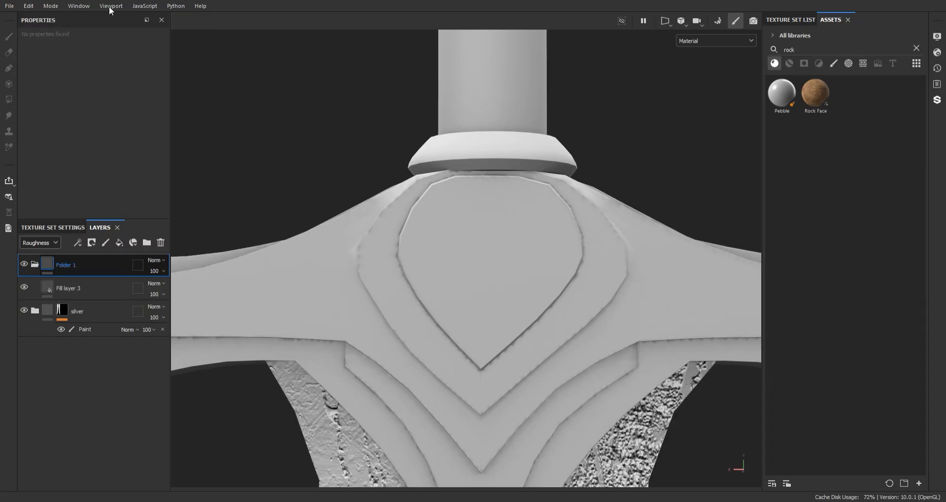
left_click(109, 8)
double_click(78, 266)
type("gem")
key("Return")
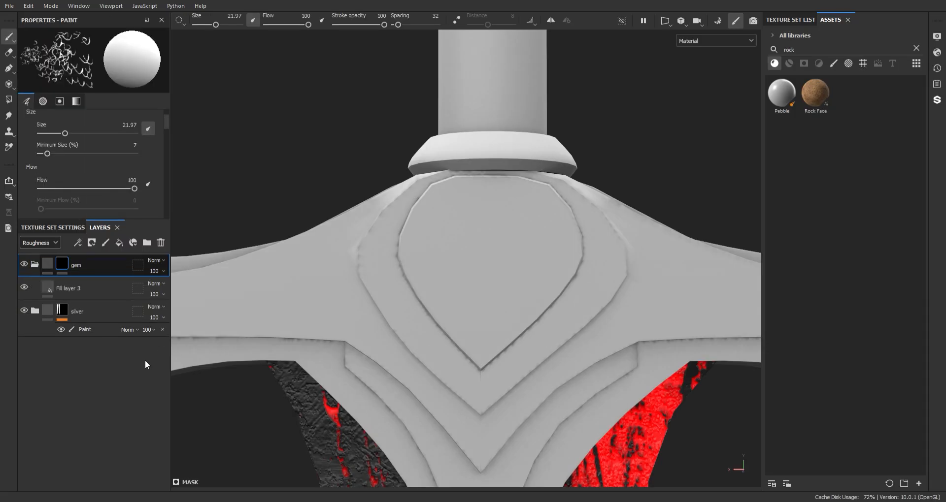
key("4")
left_click(449, 234)
mouse_move(449, 234)
left_mouse_down("alt")
mouse_move(699, 264)
mouse_move(553, 178)
mouse_move(349, 191)
left_mouse_up("alt")
key("1")
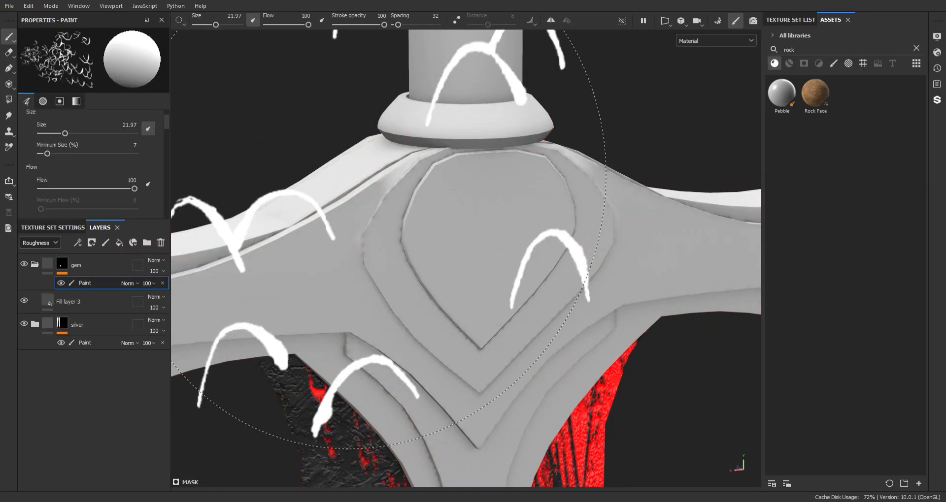
mouse_move(389, 236)
left_mouse_down("alt")
mouse_move(390, 153)
mouse_move(360, 163)
left_mouse_up("alt")
- Filter the rock results to materials and select Fill layer 3
left_click(832, 63)
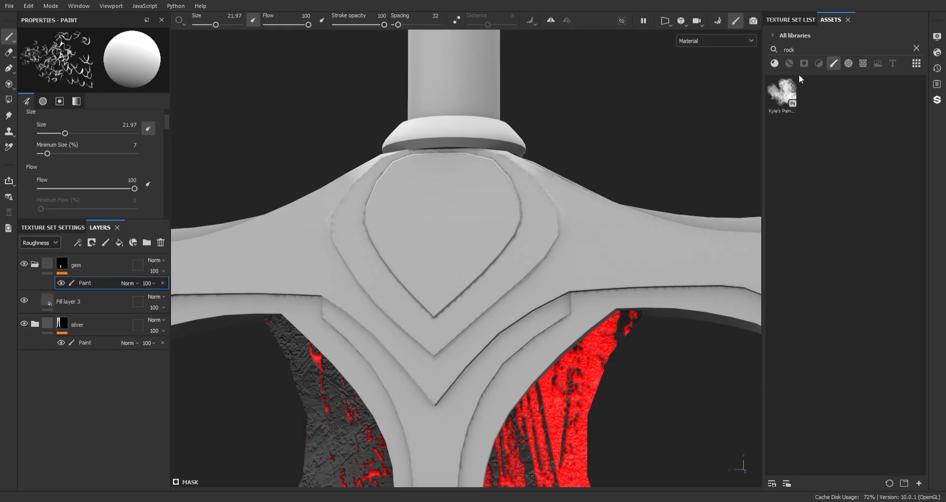
left_click(774, 63)
left_click(84, 302)
- Load Rock Face into Fill layer 3's base colour and set the Rock Color to dark red
scroll(165, 164, "up", 2)
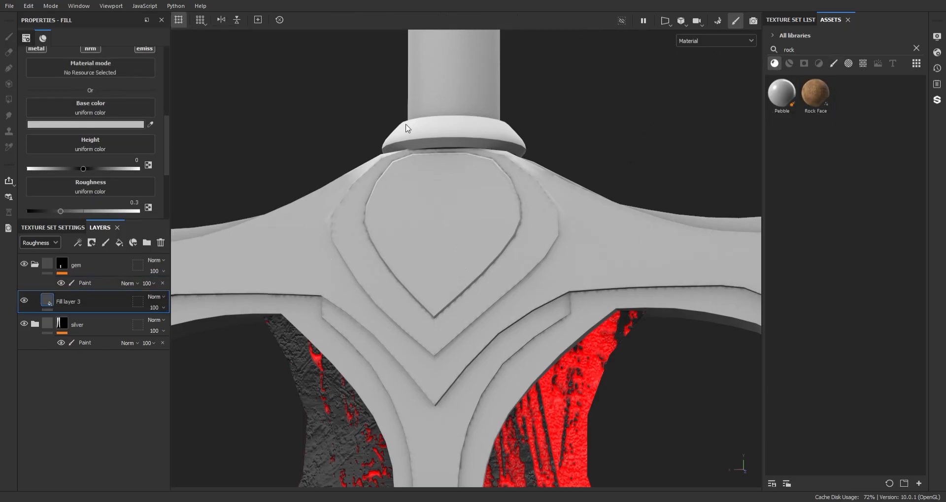
left_click_drag(815, 94, 90, 107)
left_click_drag(345, 166, 441, 248, "alt")
scroll(450, 253, "up", 1)
left_click_drag(167, 122, 167, 132)
left_click(112, 166)
left_click_drag(129, 291, 121, 344)
mouse_move(394, 212)
left_mouse_down("alt")
mouse_move(387, 183)
mouse_move(382, 209)
left_mouse_up("alt")
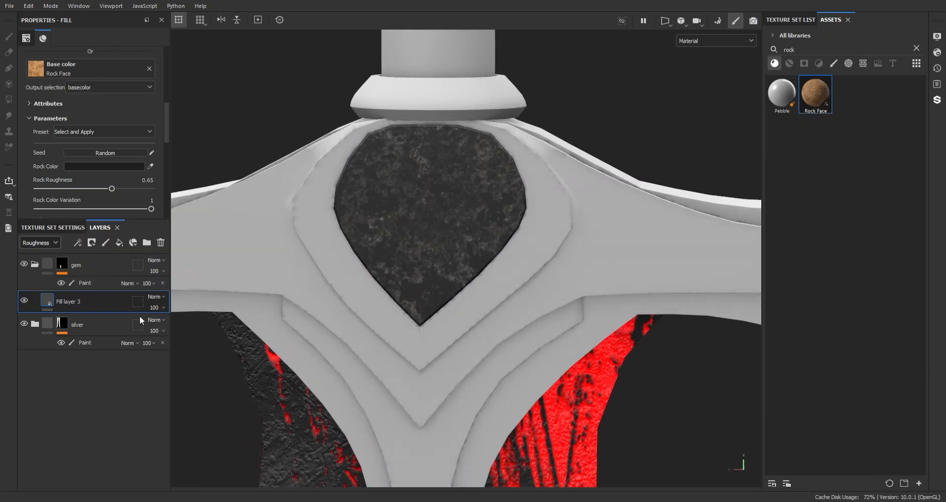
- Lower and fine-tune the Rock Face roughness parameter
left_click_drag(167, 139, 168, 149)
right_click_drag(473, 221, 443, 241, "alt")
mouse_move(443, 241)
left_mouse_down("alt")
mouse_move(673, 274)
mouse_move(443, 256)
left_mouse_up("alt")
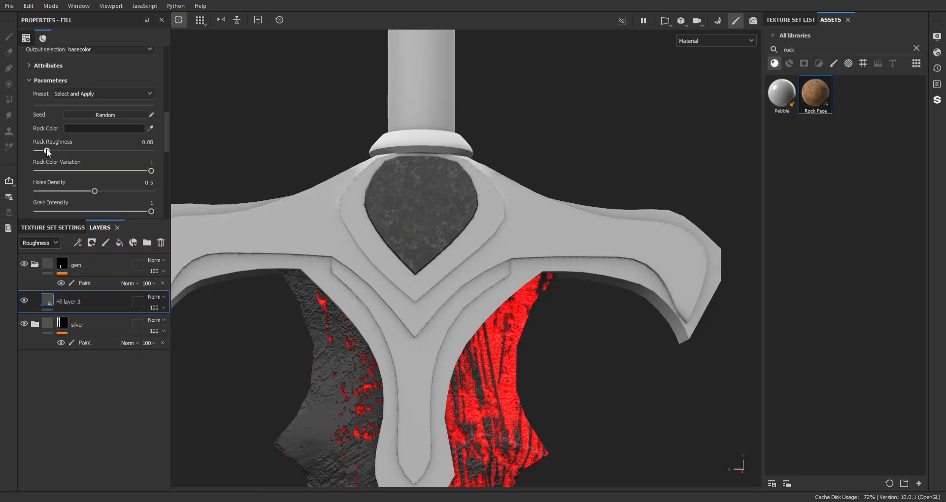
right_click_drag(414, 207, 433, 173, "alt")
middle_click_drag(433, 173, 471, 301, "alt")
right_click_drag(470, 300, 465, 378, "alt")
middle_click_drag(458, 246, 475, 332, "alt")
left_click_drag(151, 151, 146, 152)
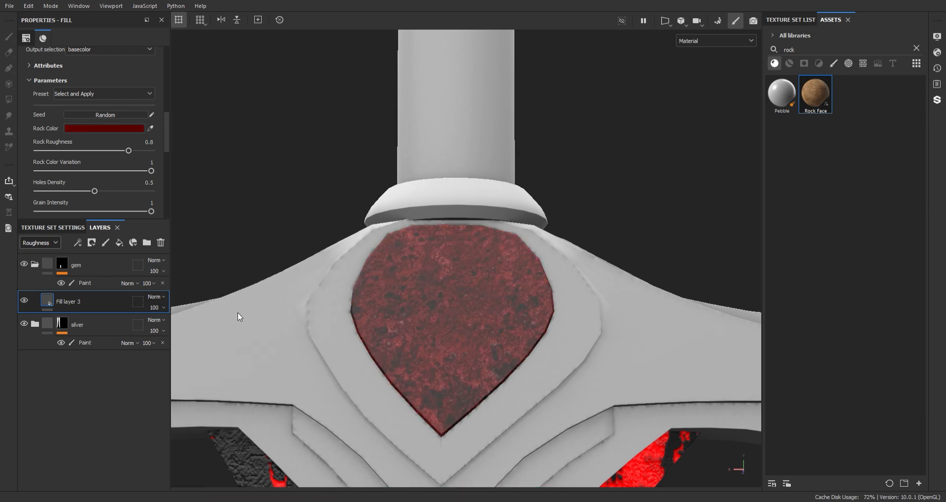
right_click_drag(237, 317, 347, 255, "alt")
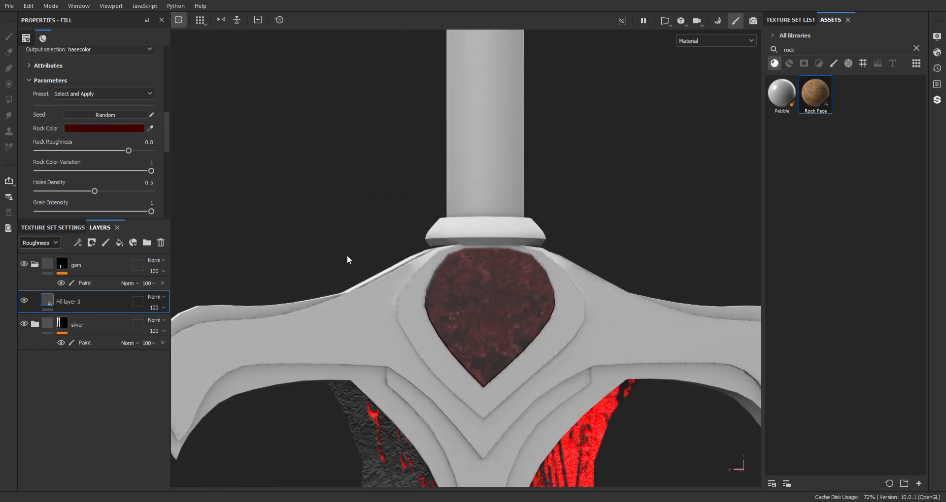
left_click(43, 81)
- Put Rock Face into the fill's height and reduce its height opacity to 11
left_click_drag(166, 139, 165, 147)
left_click_drag(815, 94, 99, 76)
right_click_drag(524, 338, 511, 291, "alt")
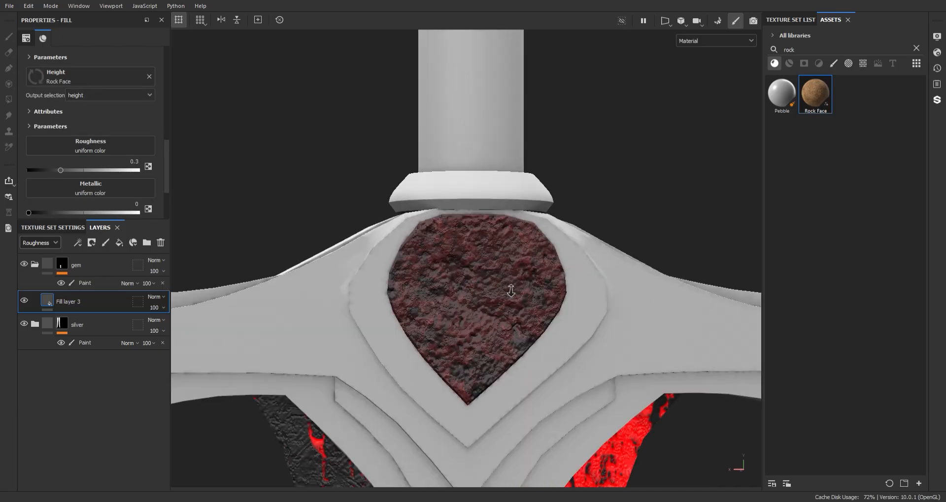
left_click_drag(511, 291, 425, 298, "alt")
left_click(45, 244)
left_click(41, 263)
left_click(156, 306)
left_click(155, 323)
- Set Fill layer 3's roughness to about 0.6987
right_click_drag(424, 297, 469, 375, "alt")
middle_click_drag(469, 375, 453, 336, "alt")
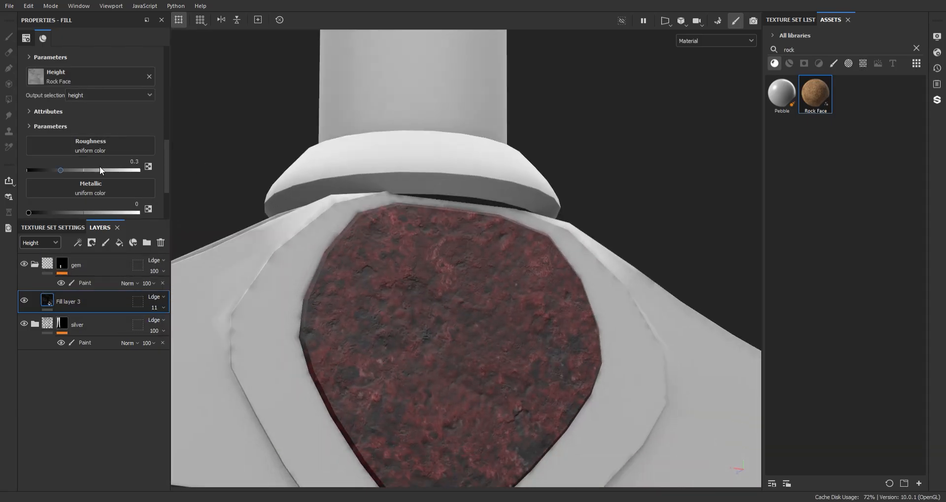
mouse_move(99, 170)
left_mouse_down()
mouse_move(148, 173)
mouse_move(84, 173)
mouse_move(106, 172)
left_mouse_up()
right_click_drag(429, 311, 390, 233, "alt")
middle_click_drag(391, 234, 371, 162, "alt")
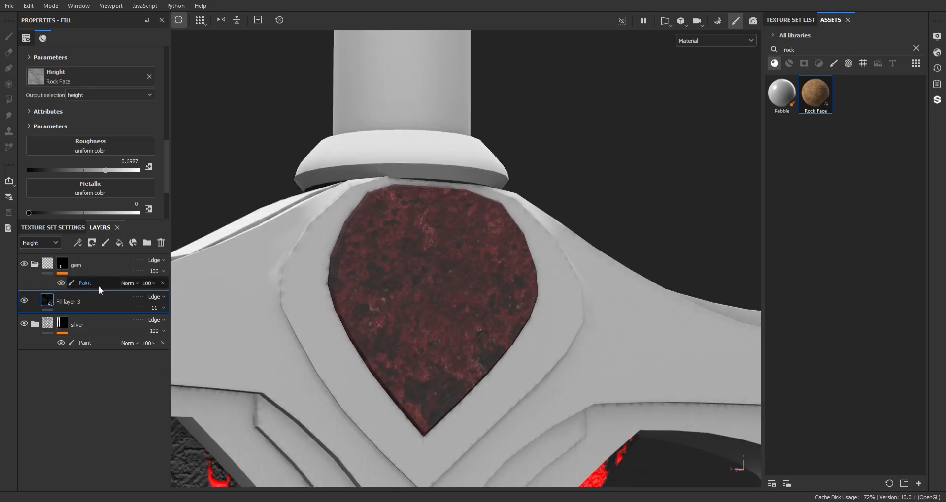
- Add Fill layer 4 with only height and emissive channels, emissive set to bright red
left_click(121, 244)
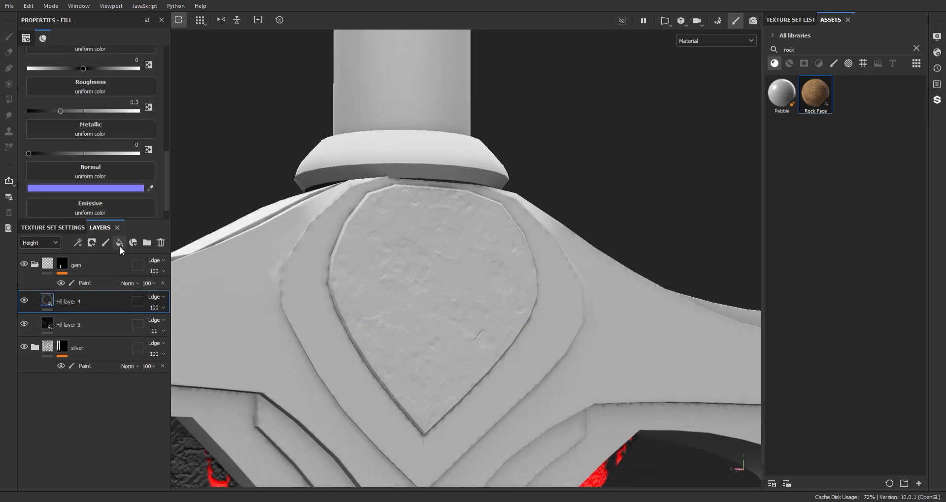
left_click_drag(165, 164, 165, 97)
left_click(88, 126, "alt")
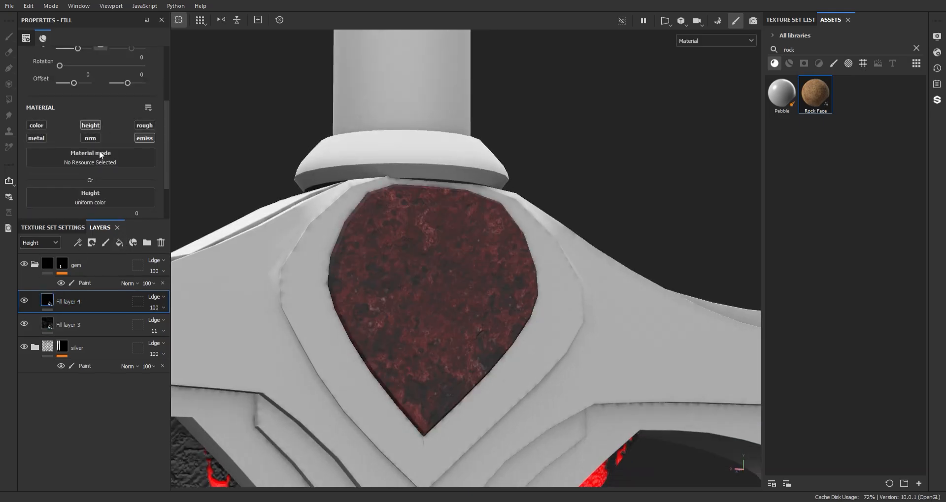
scroll(99, 150, "up", 1)
left_click_drag(165, 150, 165, 186)
scroll(99, 186, "down", 1)
left_click(102, 206)
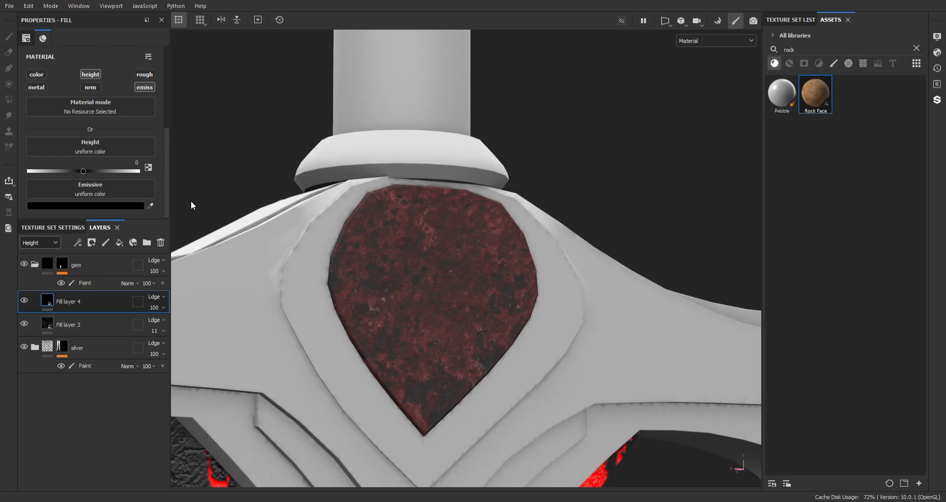
left_click_drag(228, 244, 247, 279)
mouse_move(247, 317)
left_mouse_down()
mouse_move(238, 338)
mouse_move(239, 328)
left_mouse_up()
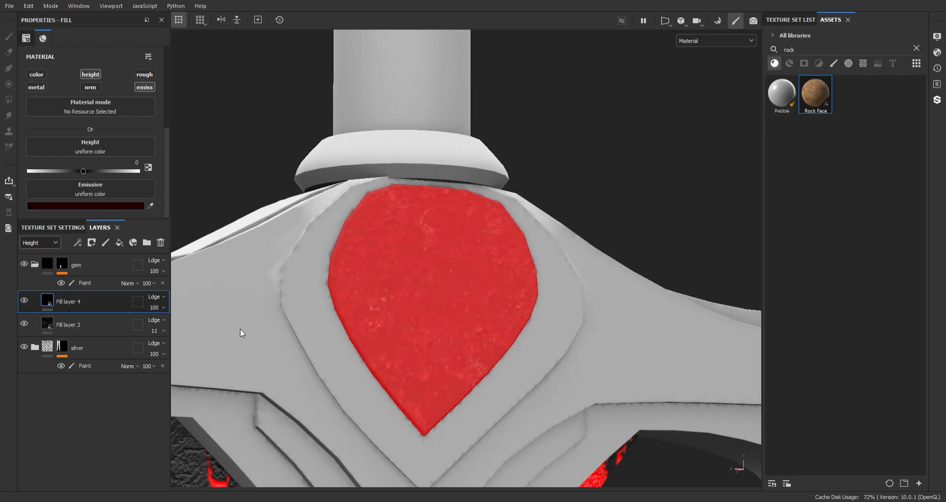
- Mask it with a Grunge Cracked Deep generator at balance 0.37 and a randomized seed
right_click(95, 303)
left_click(159, 260)
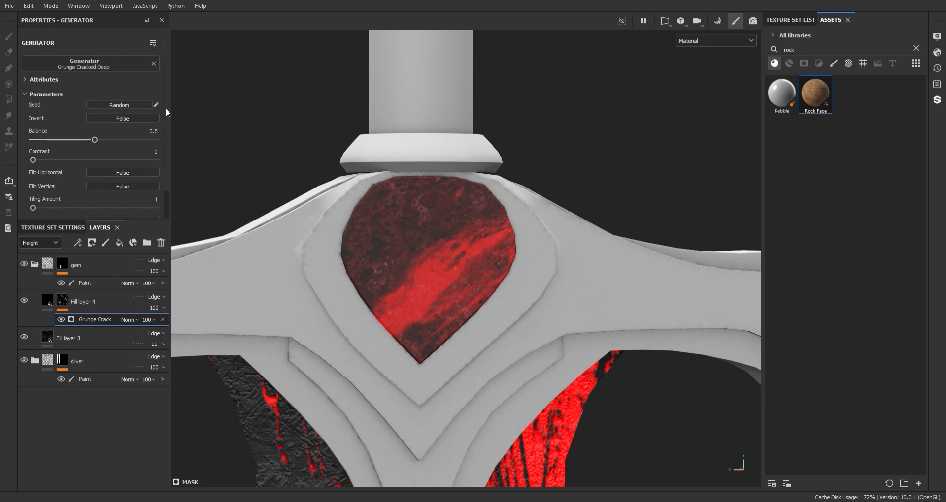
left_click(108, 302)
scroll(152, 133, "up", 4)
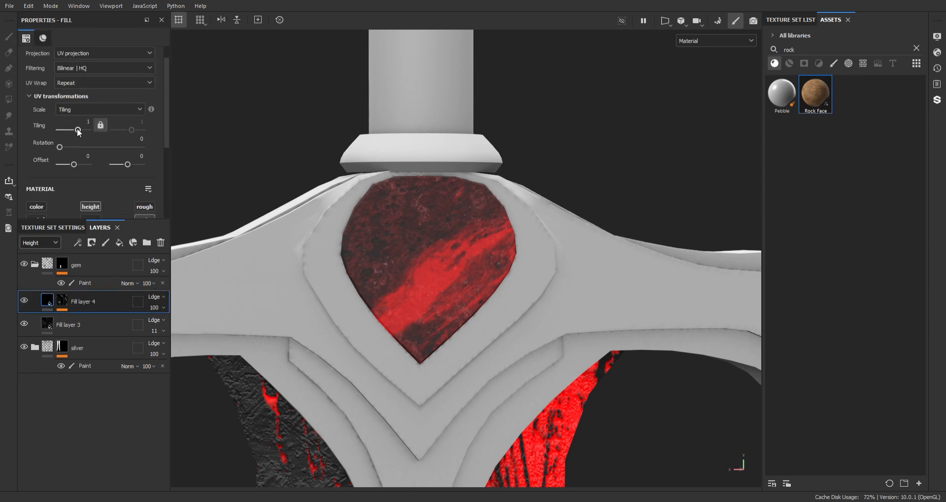
left_click(63, 310)
left_click(92, 320)
mouse_move(97, 139)
left_mouse_down()
mouse_move(67, 139)
mouse_move(79, 140)
left_mouse_up()
left_click(126, 106)
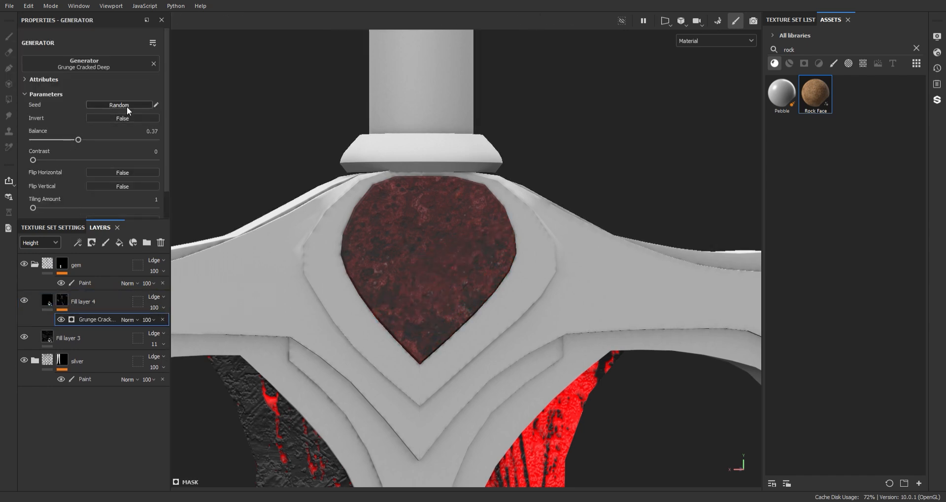
left_click(127, 107)
right_click_drag(364, 315, 394, 162, "alt")
left_click_drag(419, 237, 399, 140, "alt")
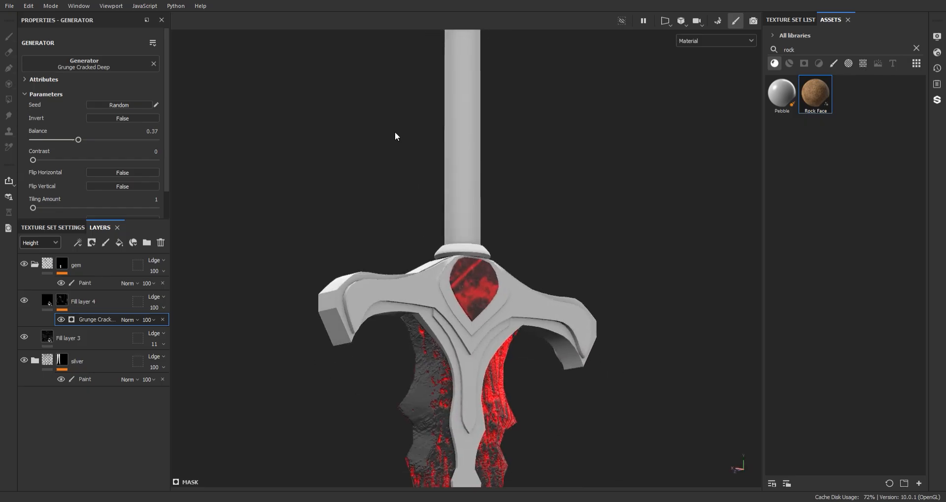
right_click_drag(394, 136, 427, 336, "alt")
left_click_drag(427, 336, 456, 337, "alt")
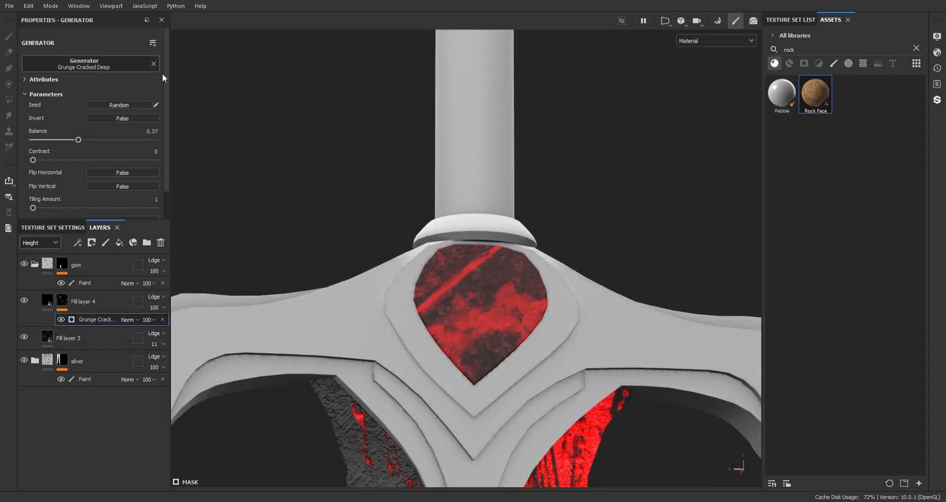
left_click(66, 363)
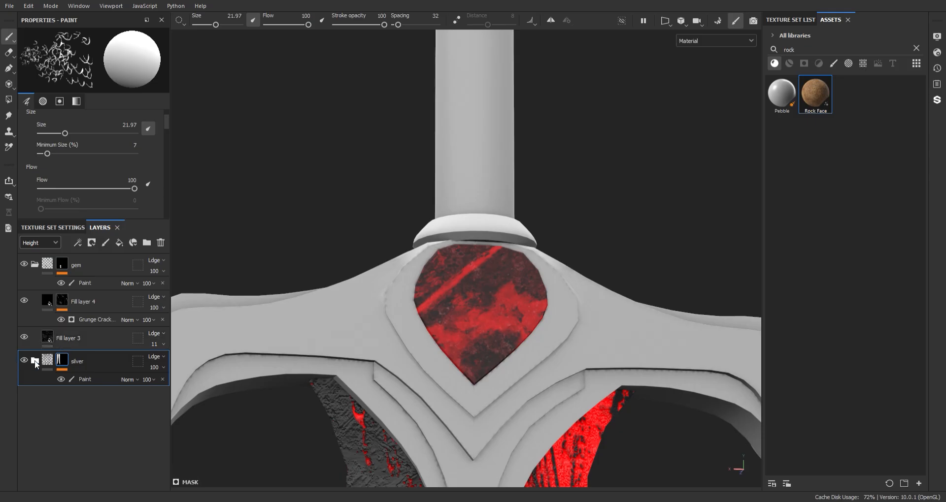
- Check Fill layer 2's Dripping Rust generator, then swap Fill layer 4's mask generator to Dripping Rust
left_click(34, 361)
left_click(93, 420)
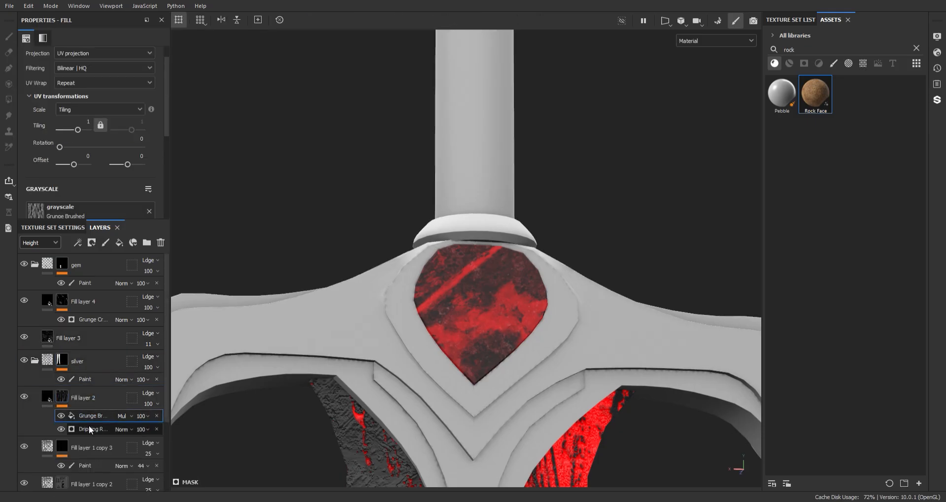
left_click(89, 427)
left_click(81, 283)
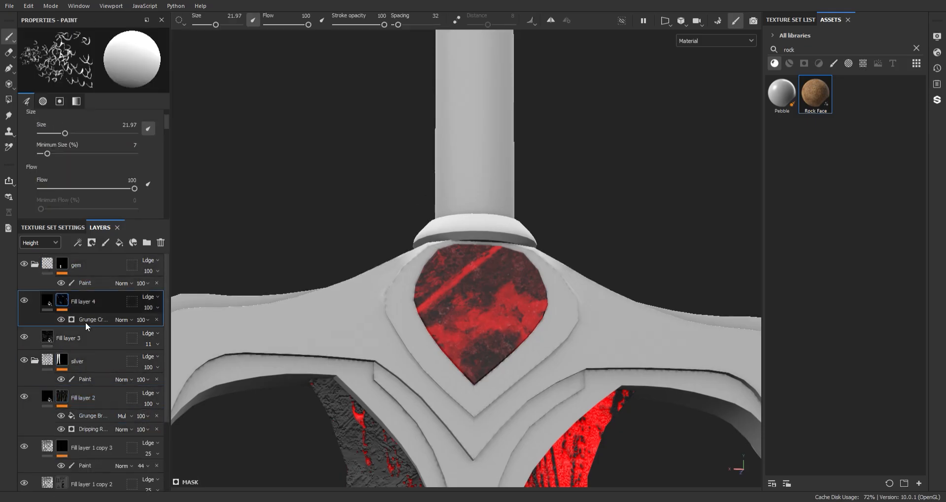
left_click(85, 320)
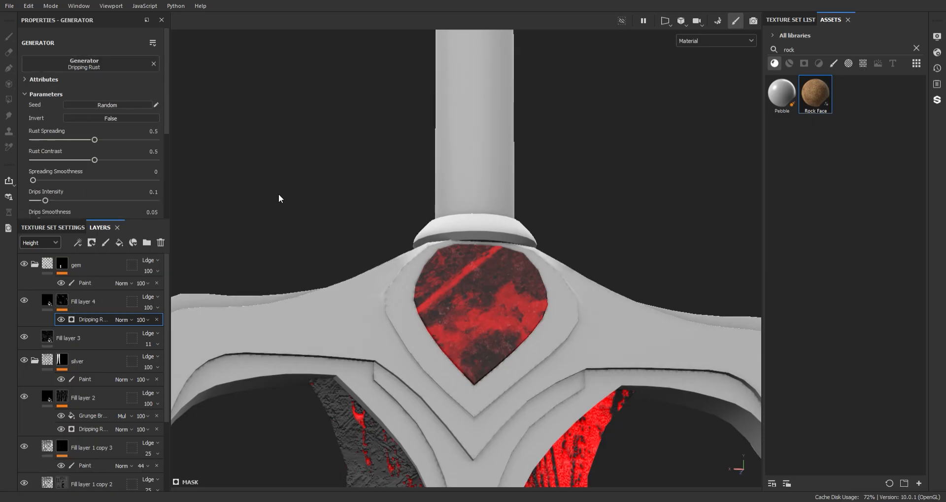
left_click_drag(315, 197, 375, 195, "alt")
right_click_drag(375, 194, 473, 180, "alt")
- Invert the rust mask with Rust Spreading 0.88, Rust Contrast 0.62 and Spreading Smoothness 0.16
left_click_drag(95, 140, 126, 139)
left_click(136, 160)
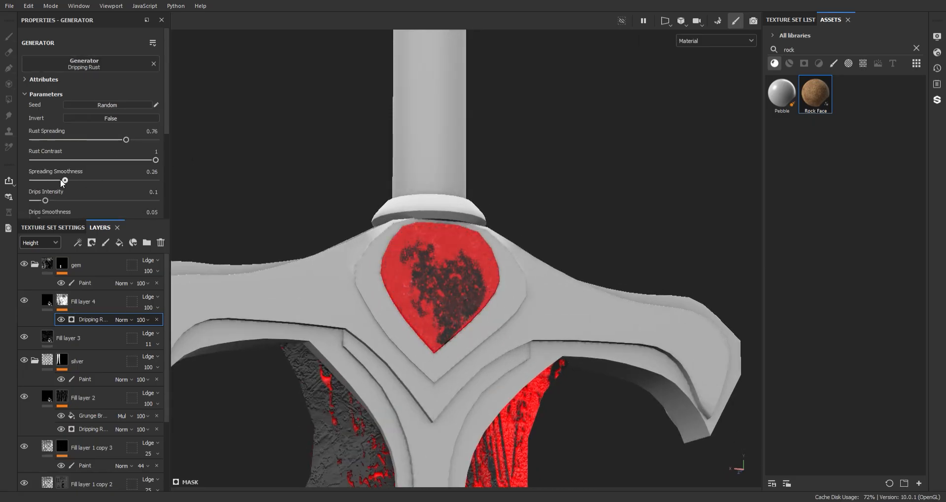
left_click(37, 181)
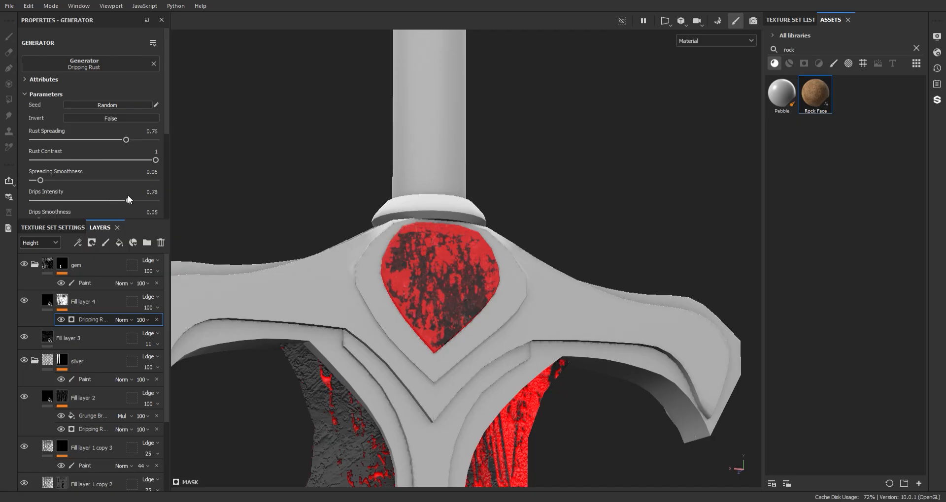
left_click(114, 119)
left_click(52, 180)
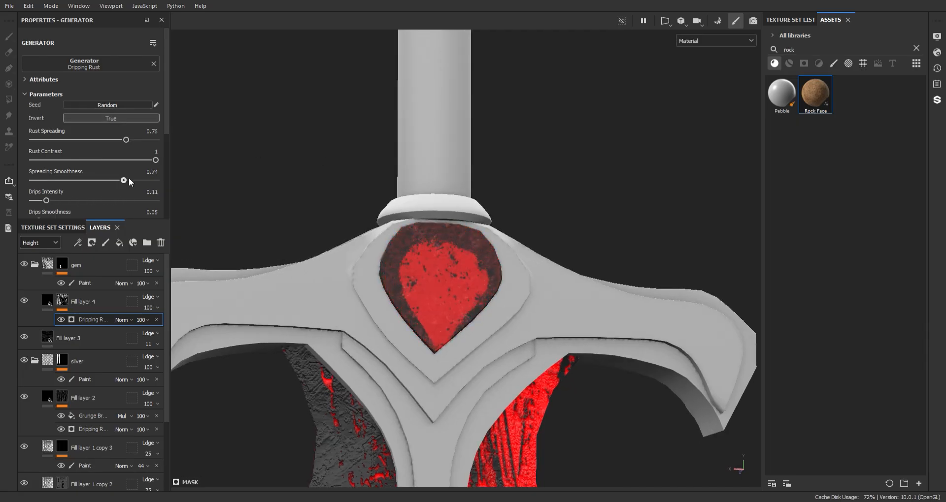
mouse_move(126, 141)
left_mouse_down()
mouse_move(161, 141)
mouse_move(141, 147)
left_mouse_up()
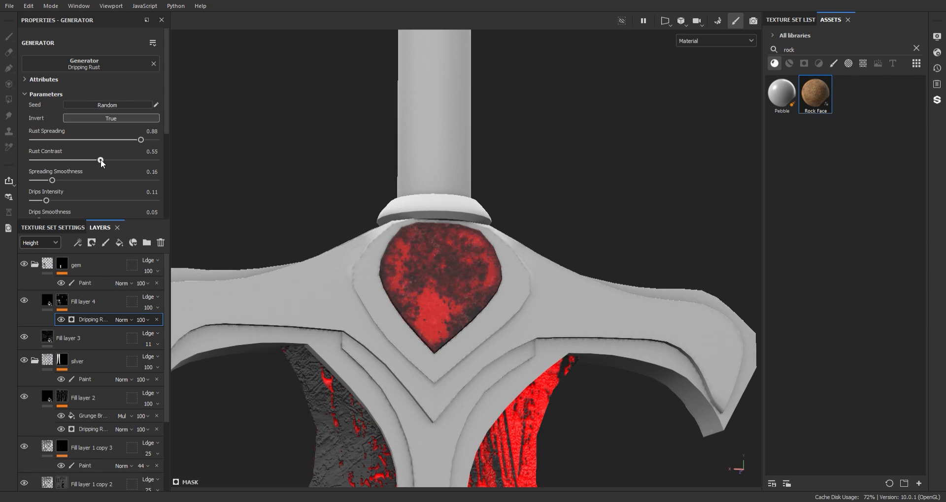
right_click_drag(426, 286, 392, 237, "alt")
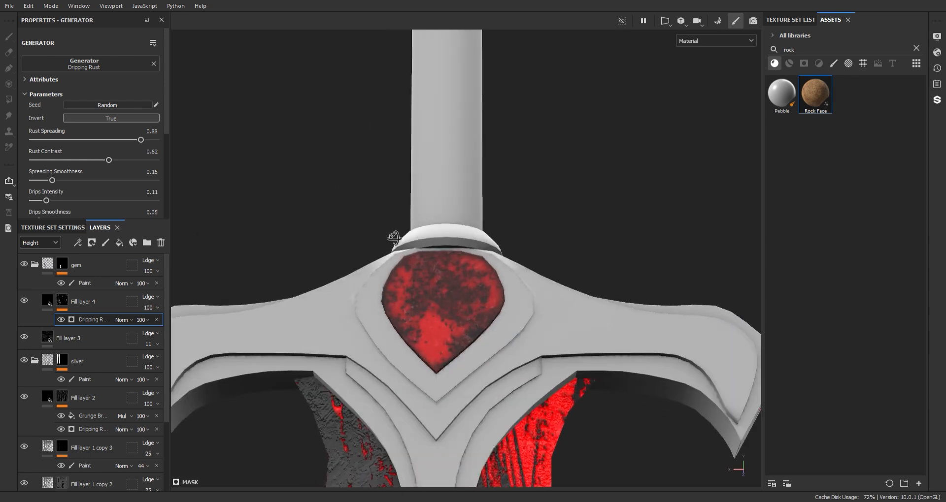
left_click_drag(392, 236, 389, 217, "alt")
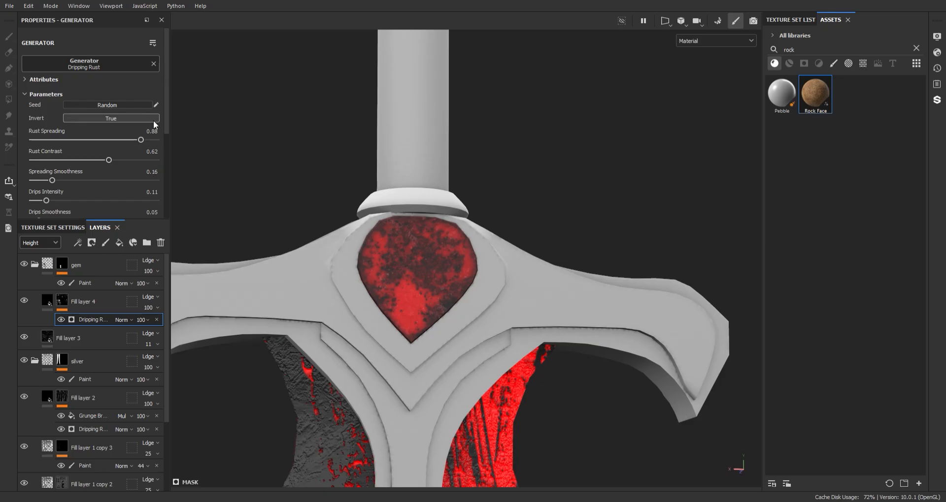
left_click_drag(327, 129, 367, 148, "alt")
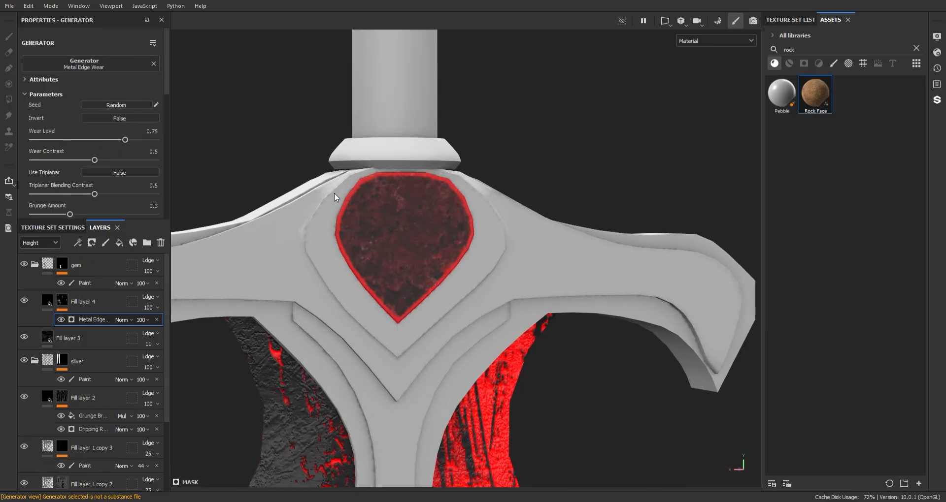
- Swap the mask generator to Metal Edge Wear at wear level 0.92 with triplanar on
mouse_move(130, 140)
left_mouse_down()
mouse_move(163, 141)
mouse_move(145, 140)
left_mouse_up()
left_click_drag(389, 190, 345, 185, "alt")
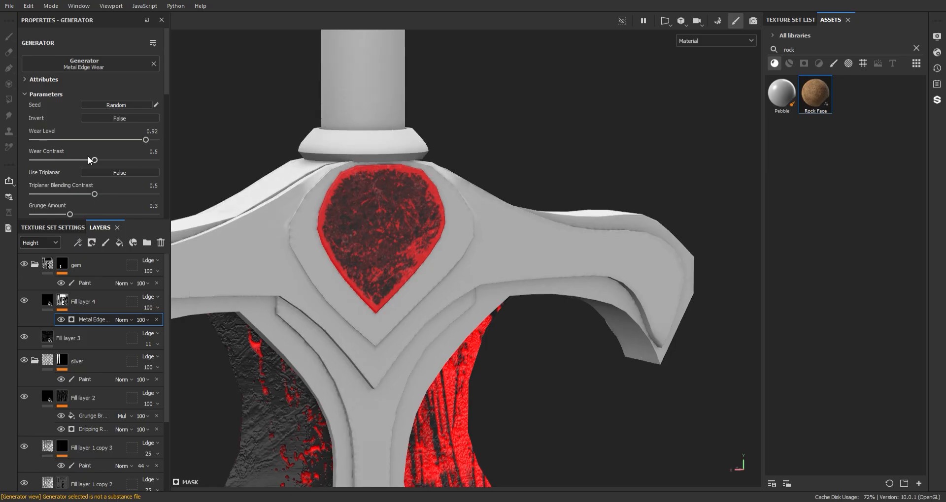
left_click(121, 171)
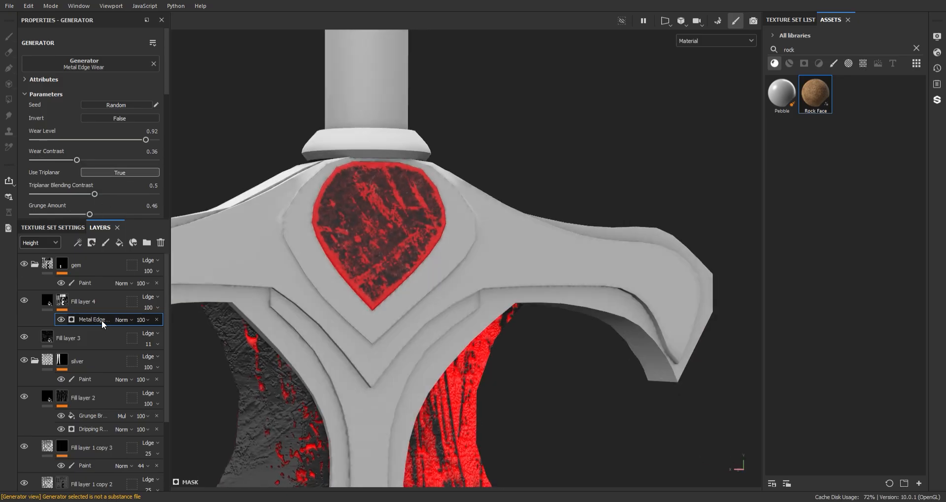
- Add a Grunge Fingerprints Smeared fill effect in Multiply mode with balance 0.55
left_click(119, 242)
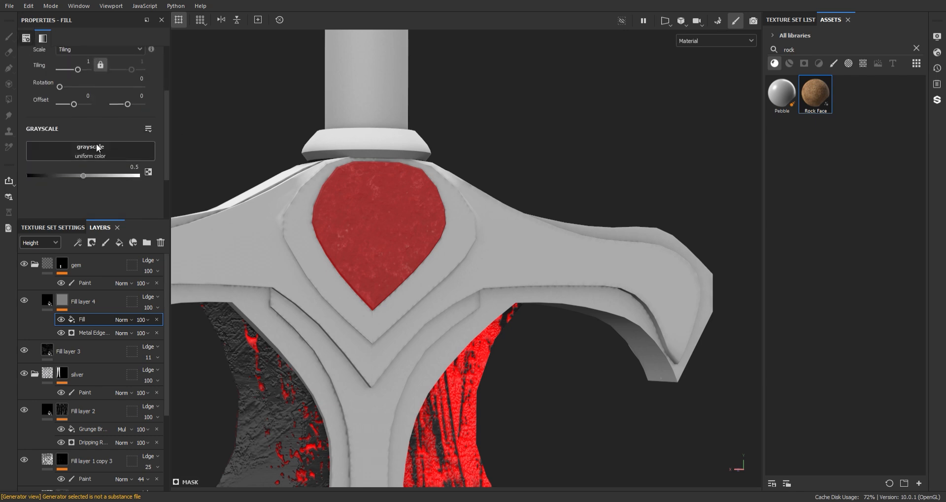
scroll(154, 112, "down", 2)
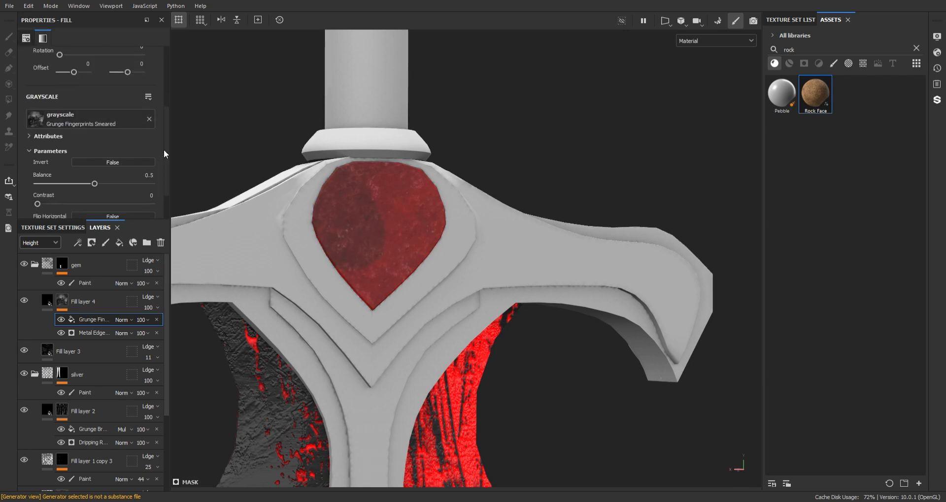
scroll(164, 150, "up", 2)
left_click_drag(81, 73, 86, 73)
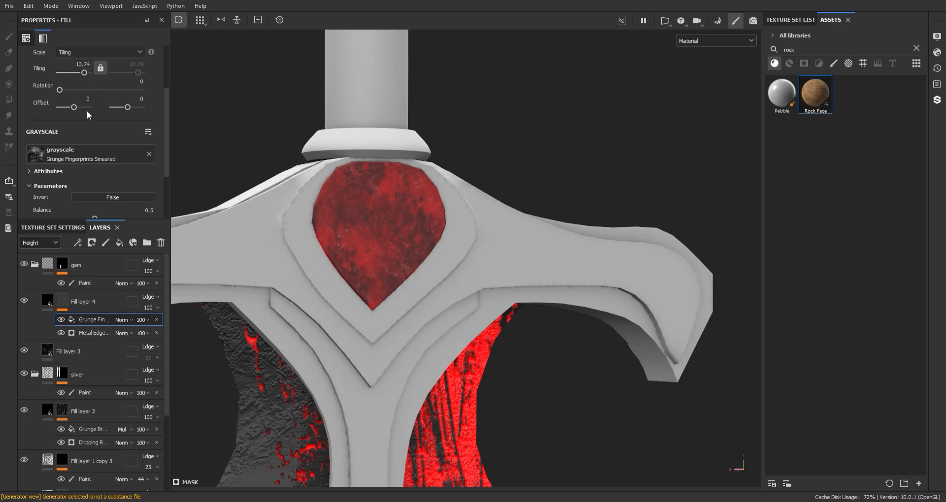
scroll(75, 186, "down", 1)
mouse_move(94, 195)
left_mouse_down()
mouse_move(152, 190)
mouse_move(100, 195)
left_mouse_up()
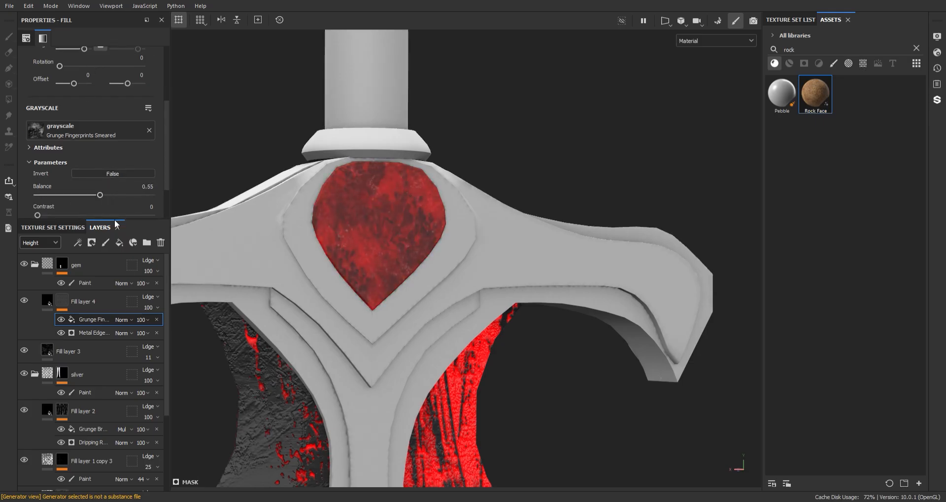
left_click(124, 320)
left_click(134, 62)
scroll(383, 257, "down", 2)
scroll(388, 175, "up", 5)
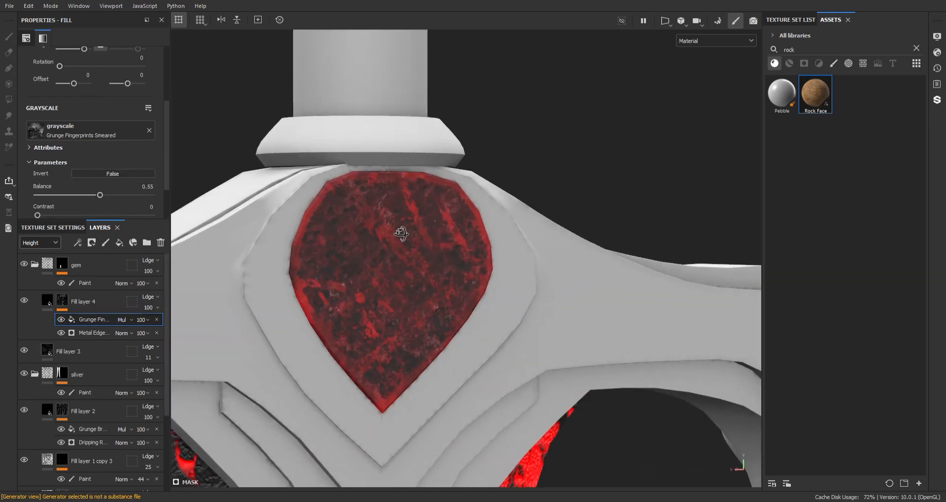
- Enable Use Triplanar on Metal Edge Wear and lower its Curvature Weight to 0.51
left_click(94, 333)
left_click(113, 172)
left_click_drag(112, 194, 99, 193)
scroll(120, 167, "down", 1)
left_click_drag(166, 104, 166, 139)
left_click_drag(41, 145, 87, 146)
scroll(399, 220, "down", 3)
left_click_drag(409, 221, 391, 223, "alt")
scroll(390, 223, "up", 2)
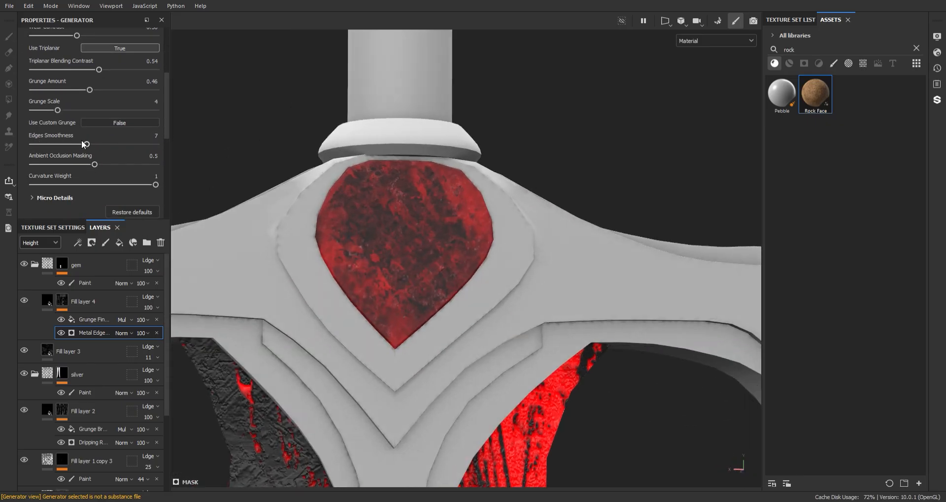
left_click_drag(146, 183, 87, 183)
scroll(395, 159, "down", 5)
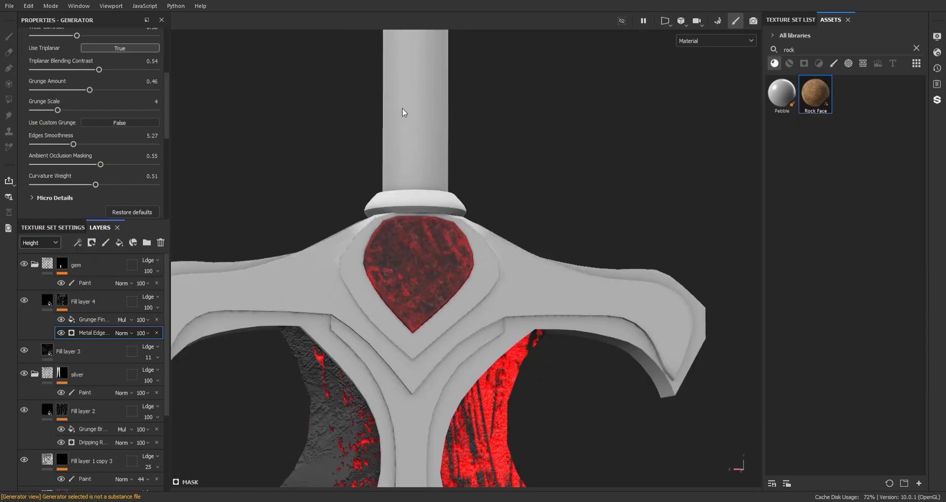
scroll(395, 159, "up", 5)
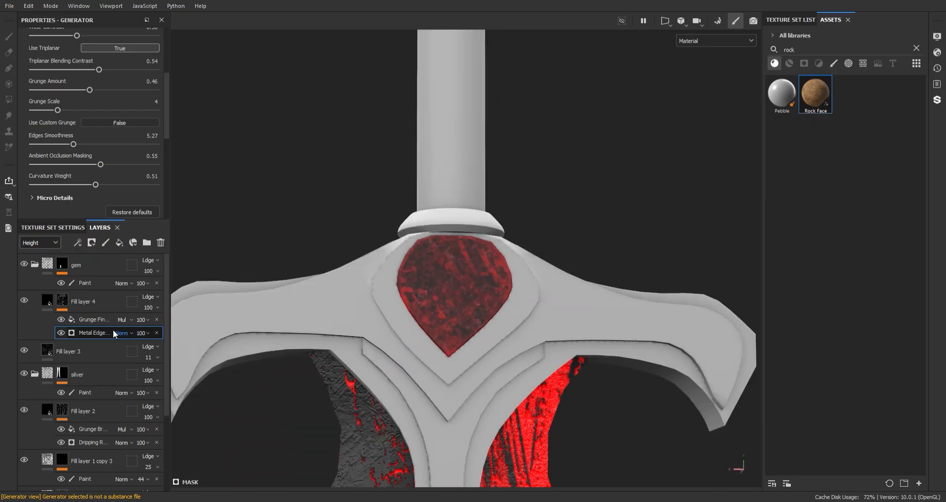
left_click(69, 351)
- Set Fill layer 4's height to -0.3537, then check Fill layer 2's settings
left_click(48, 301)
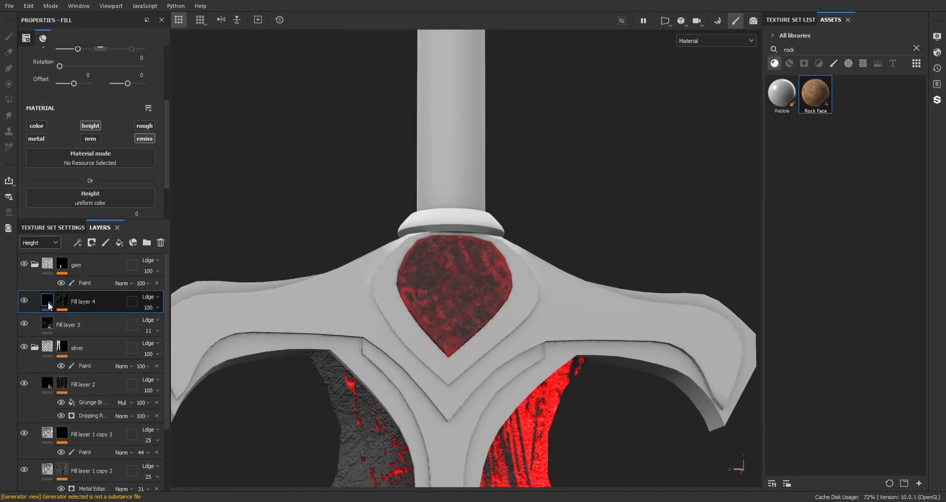
scroll(112, 190, "up", 2)
scroll(111, 190, "down", 4)
left_click_drag(82, 173, 63, 173)
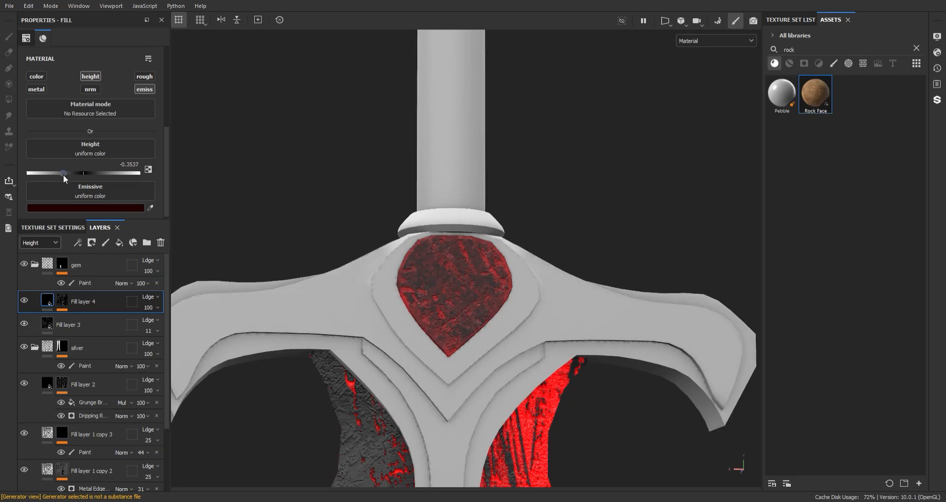
scroll(157, 318, "down", 3)
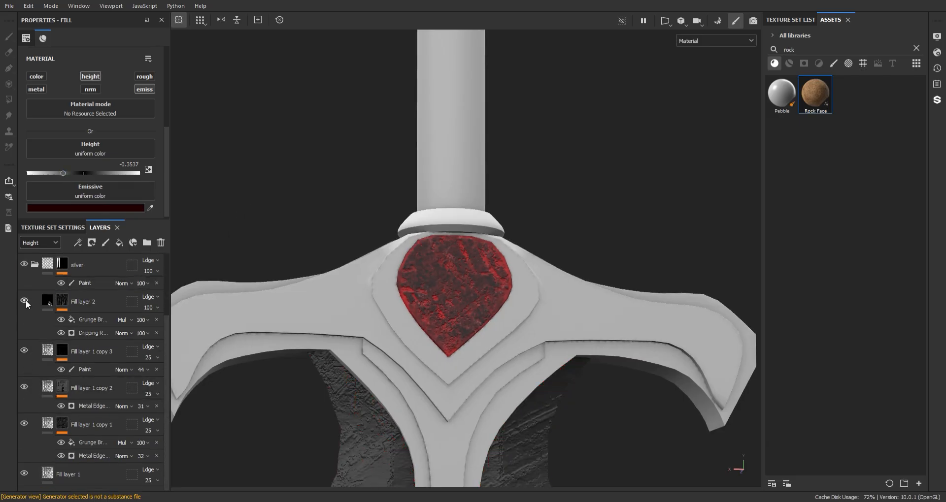
left_click(47, 300)
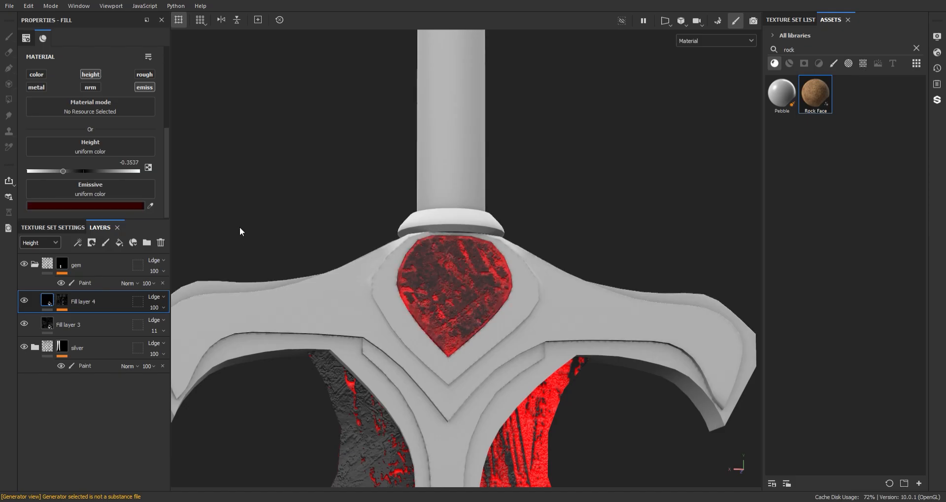
scroll(376, 355, "down", 5)
scroll(385, 205, "up", 5)
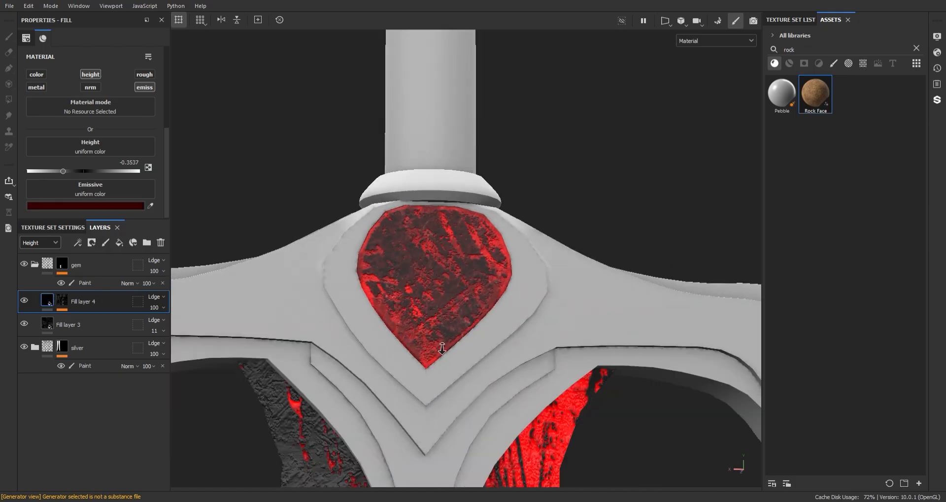
scroll(384, 270, "down", 6)
left_click_drag(453, 268, 416, 236, "alt")
- Add the Plastic Glossy Stained material to the top of the stack and group it into a folder
right_click_drag(416, 235, 489, 339, "alt")
left_click_drag(476, 299, 499, 238, "alt")
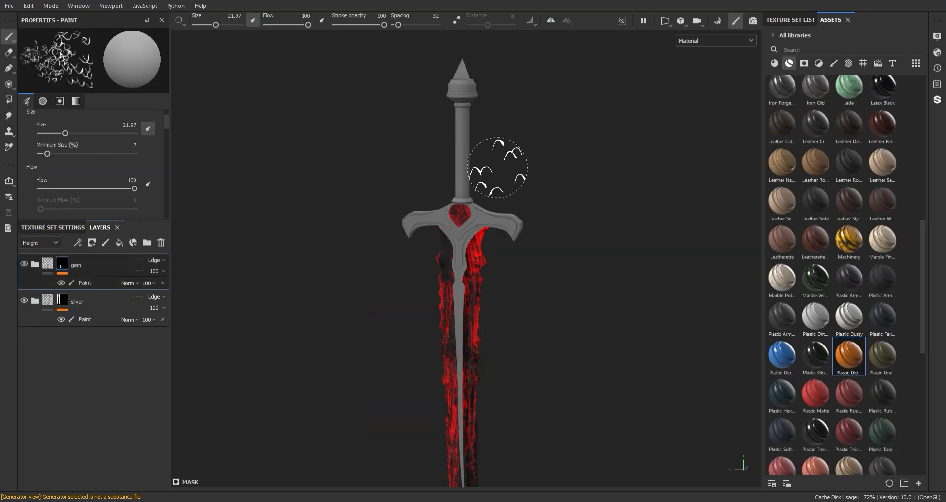
left_click_drag(848, 355, 91, 256)
middle_click_drag(444, 199, 418, 209, "alt")
right_click_drag(418, 208, 434, 290, "alt")
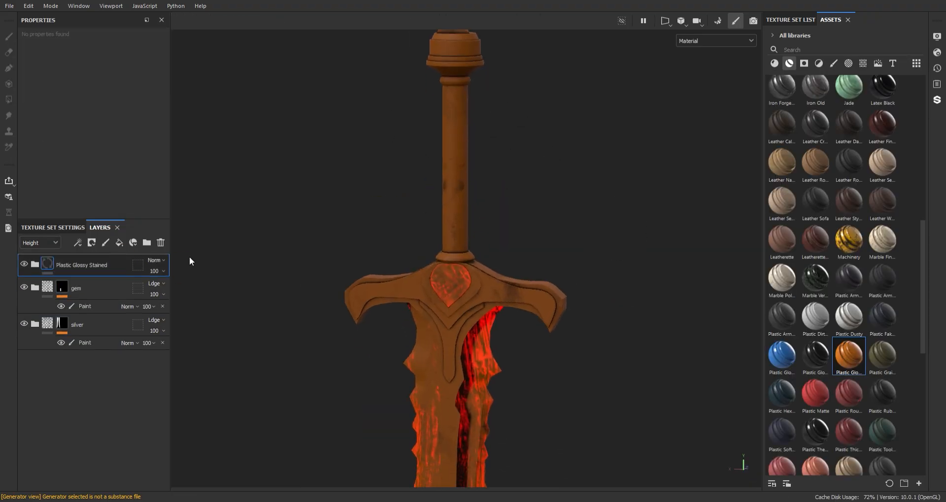
key("ctrl+g")
- Give the folder a black mask and polygon-fill the guard, handle, guard ring and remaining hilt parts
right_click(69, 268)
left_click(117, 64)
key("4")
middle_click_drag(471, 213, 461, 180, "alt")
right_click_drag(461, 180, 496, 240, "alt")
mouse_move(496, 240)
left_mouse_down("alt")
mouse_move(519, 265)
mouse_move(488, 261)
left_mouse_up("alt")
left_click(449, 232)
right_click_drag(450, 232, 415, 171, "alt")
middle_click_drag(415, 171, 417, 232, "alt")
left_click(453, 224)
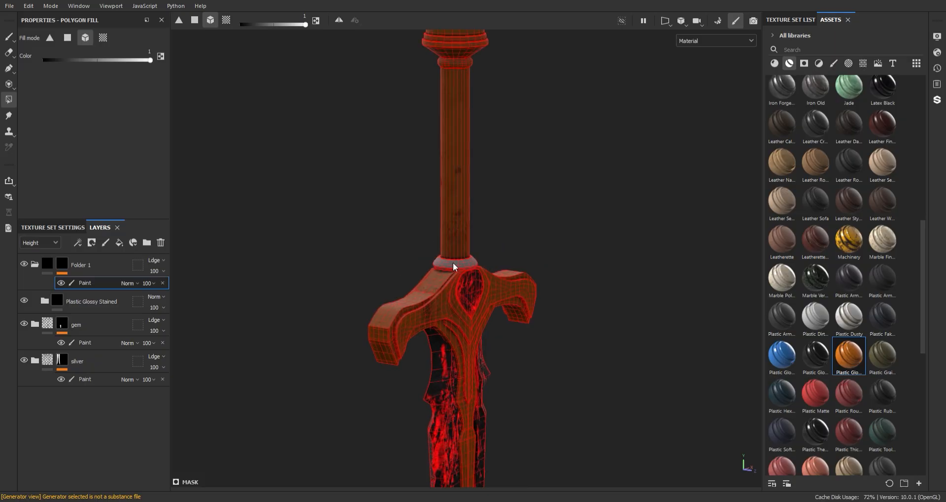
left_click(453, 264)
middle_click_drag(499, 199, 477, 279, "alt")
left_click(435, 353)
middle_click_drag(445, 305, 447, 199, "alt")
key("1")
left_click_drag(448, 198, 551, 246, "alt")
right_click_drag(552, 296, 526, 266, "alt")
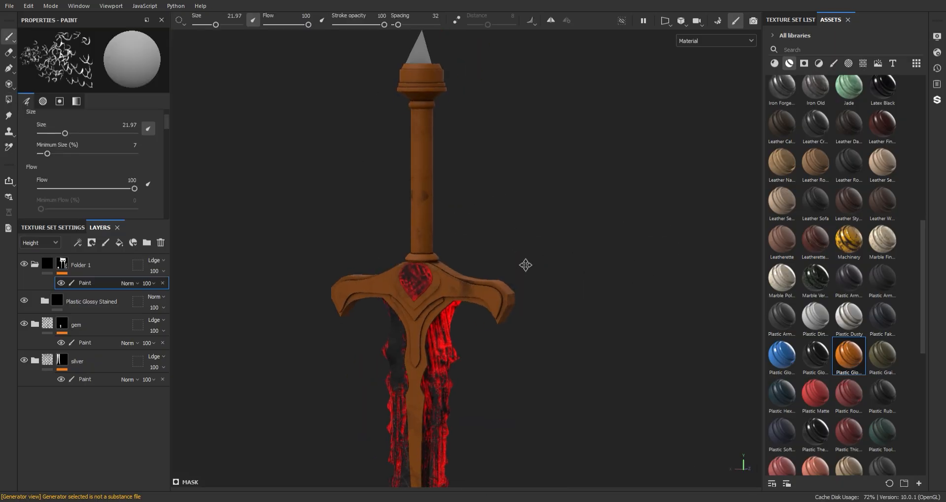
mouse_move(526, 266)
middle_mouse_down("alt")
mouse_move(474, 132)
mouse_move(476, 281)
middle_mouse_up("alt")
right_click_drag(475, 281, 493, 352, "alt")
middle_click_drag(492, 352, 484, 262, "alt")
- Recolour the material's Base layer to dark grey
left_click(44, 301)
scroll(63, 407, "down", 1)
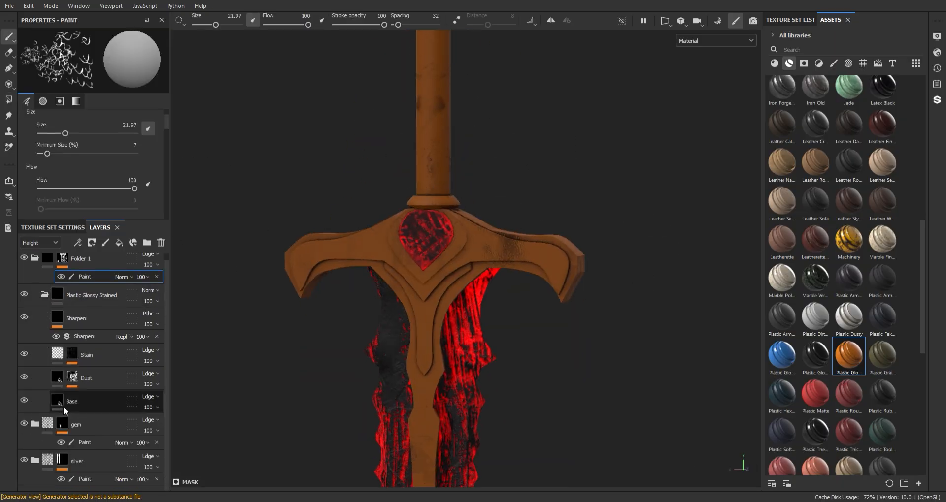
left_click(64, 407)
left_click(98, 166)
left_click_drag(126, 300, 124, 318)
right_click_drag(527, 384, 492, 352, "alt")
middle_click_drag(493, 352, 463, 118, "alt")
mouse_move(418, 209)
left_mouse_down("alt")
mouse_move(382, 213)
mouse_move(426, 209)
left_mouse_up("alt")
middle_click_drag(426, 209, 453, 394, "alt")
right_click_drag(389, 246, 439, 310, "alt")
middle_click_drag(438, 311, 428, 247, "alt")
left_click_drag(429, 246, 394, 242, "alt")
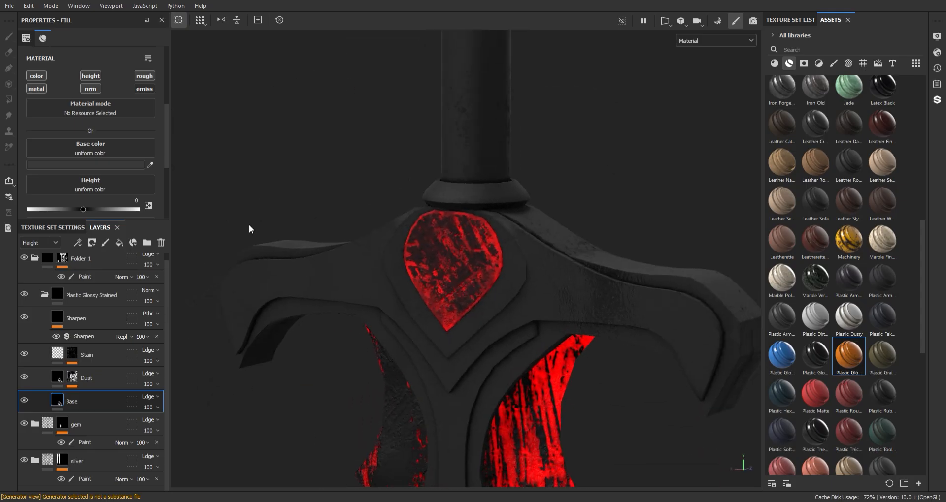
left_click(44, 295)
right_click_drag(493, 286, 465, 250, "alt")
left_click_drag(465, 249, 485, 250, "alt")
- Add Fill layer 5, move it above the material folder, and set its height to -0.0742
left_click(44, 300)
left_click(119, 243)
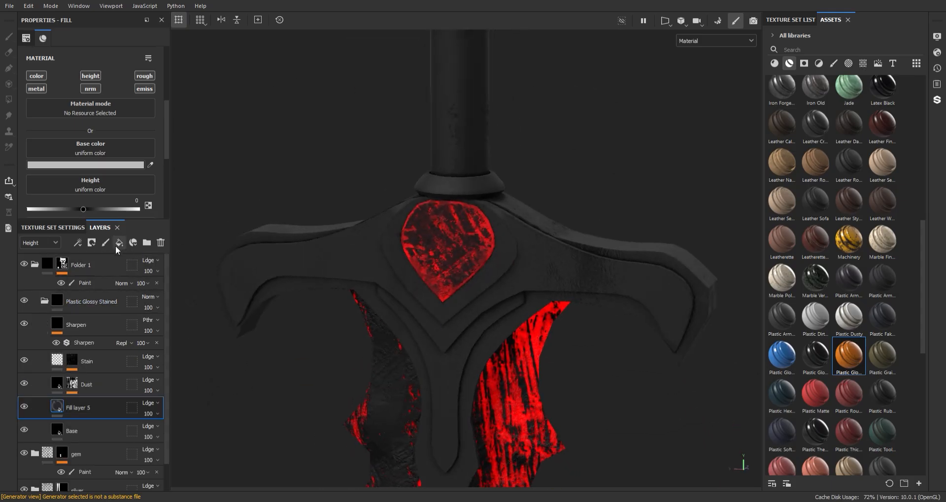
left_click_drag(80, 411, 118, 298)
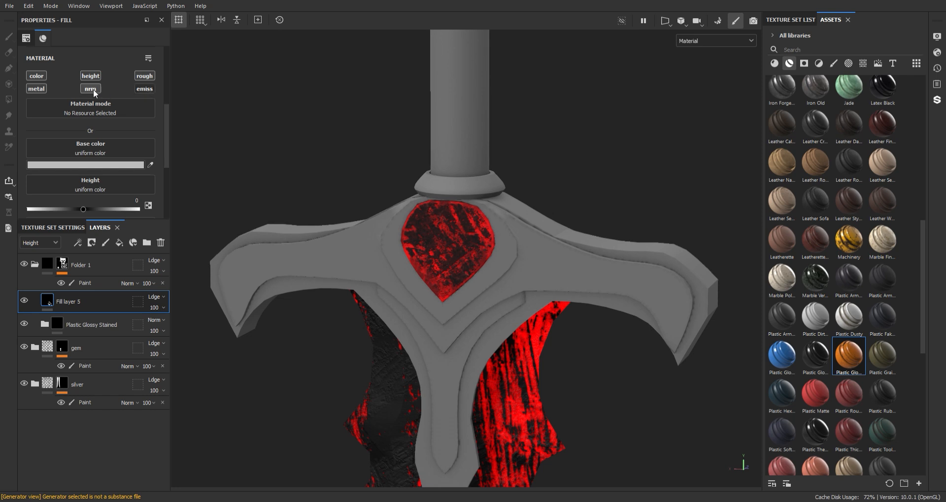
scroll(113, 143, "down", 2)
left_click(79, 160)
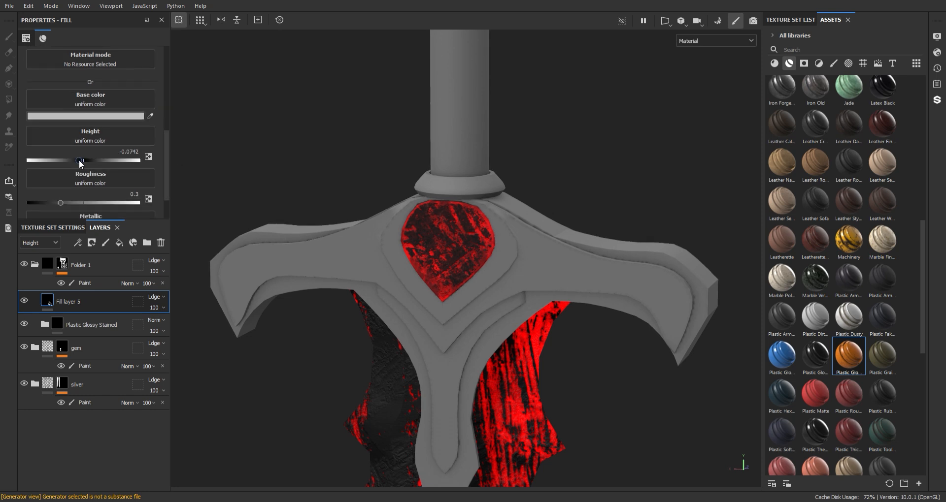
- Give Fill layer 5 a black mask containing an empty generator
right_click(119, 303)
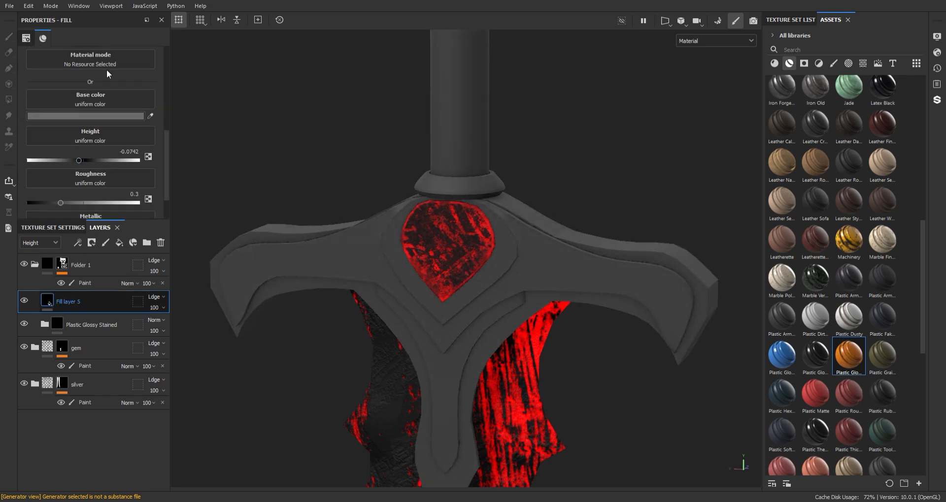
left_click(125, 8)
right_click(116, 311)
left_click(196, 137)
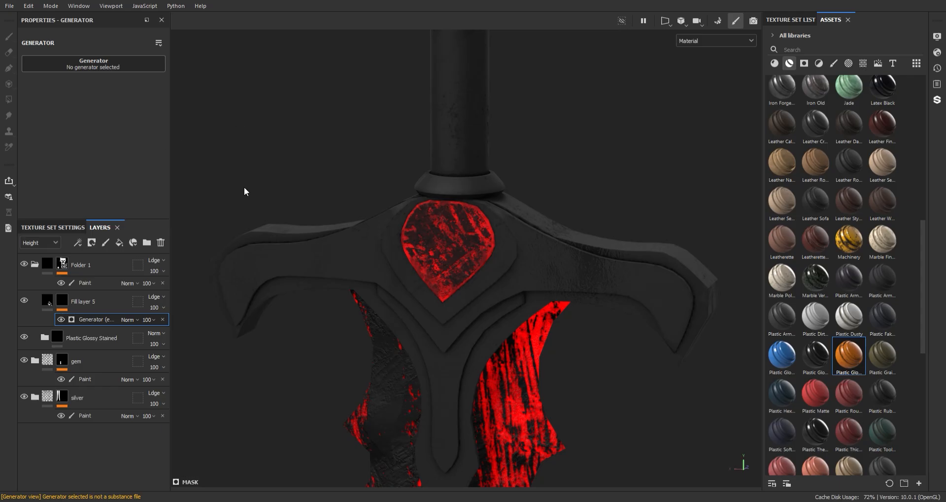
- Tune Metal Edge Wear to Wear Level 0.88, Wear Contrast 0.56 and Grunge Amount 0.23
scroll(445, 138, "down", 5)
scroll(460, 128, "up", 4)
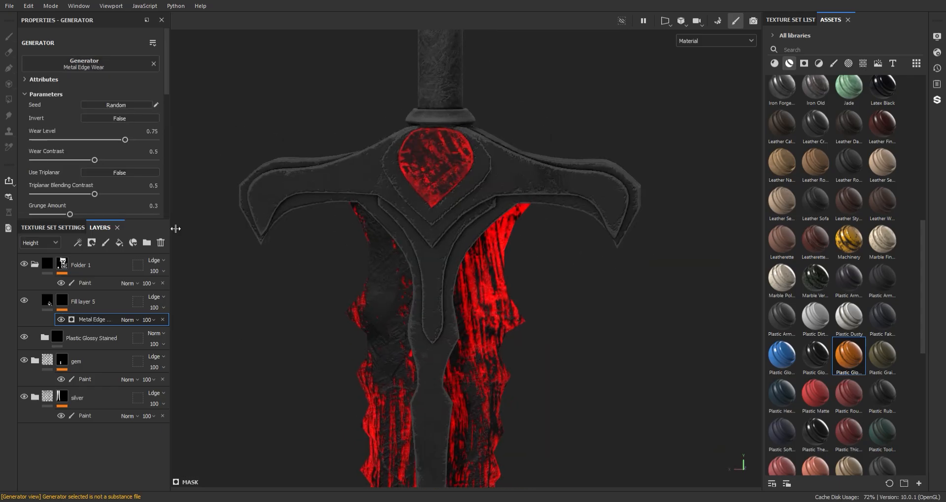
left_click_drag(138, 140, 140, 139)
left_click_drag(95, 160, 101, 160)
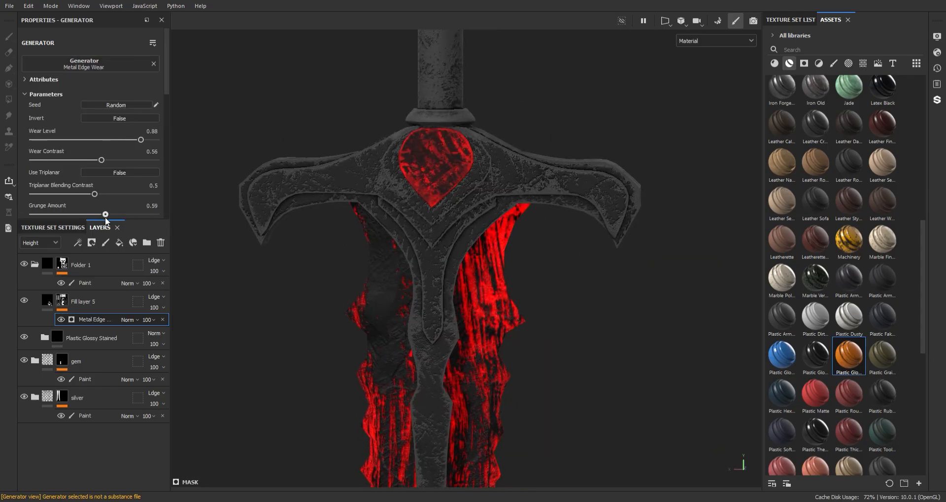
left_click_drag(104, 218, 61, 215)
left_click_drag(167, 92, 168, 140)
left_click_drag(39, 135, 66, 138)
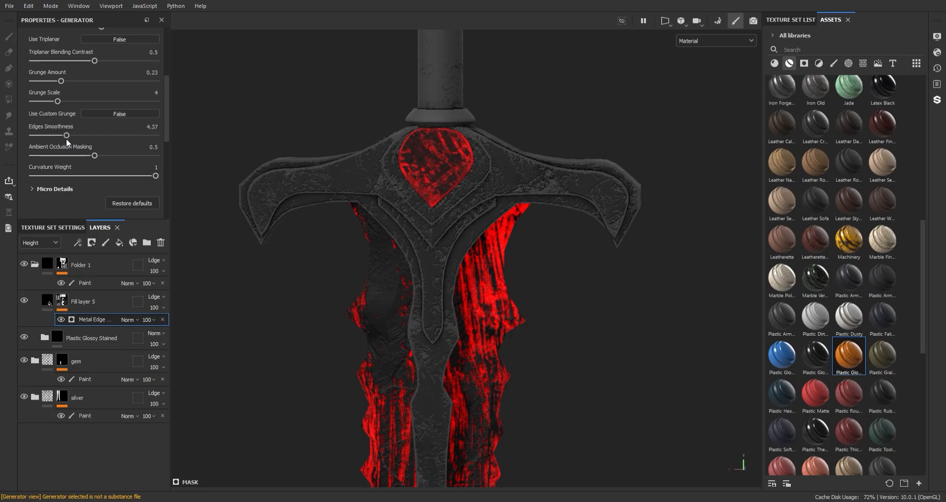
- Switch Fill layer 5's material fill to Tri-planar projection
left_click(47, 301)
left_click_drag(167, 145, 166, 74)
left_click(126, 73)
left_click(90, 112)
right_click_drag(375, 210, 375, 166, "alt")
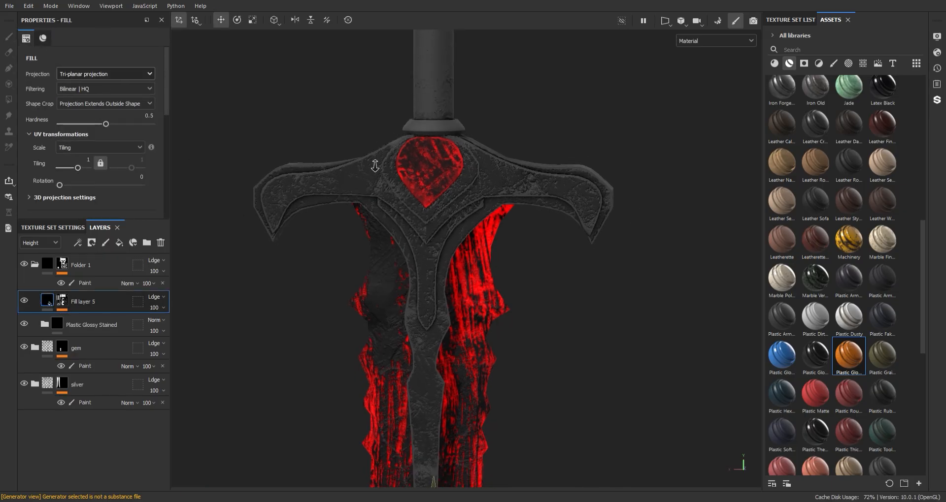
left_click_drag(375, 165, 369, 249, "alt")
- Add a Fill effect above the edge-wear generator in Fill layer 5's mask
left_click(62, 300)
left_click(92, 321)
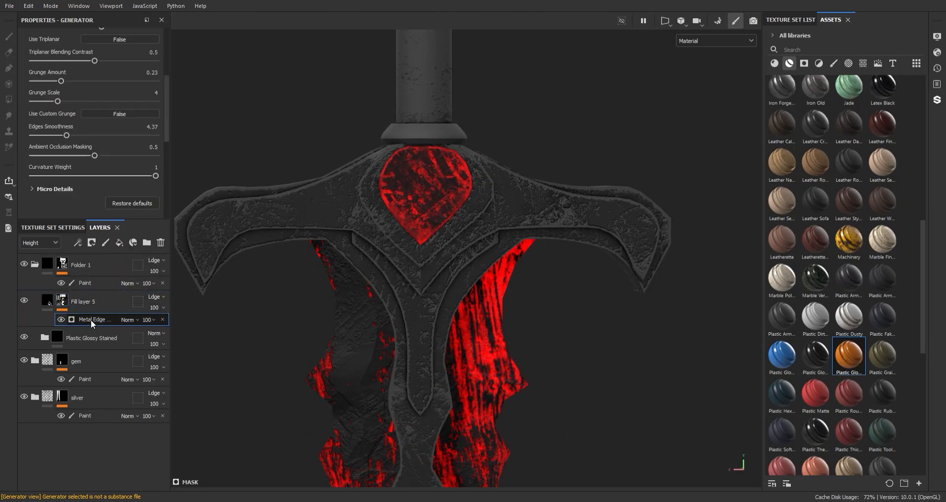
left_click(119, 242)
- Set the mask fill to Tri-planar with Grunge Dirt Splats in Multiply blend mode
left_click(90, 75)
left_click(96, 98)
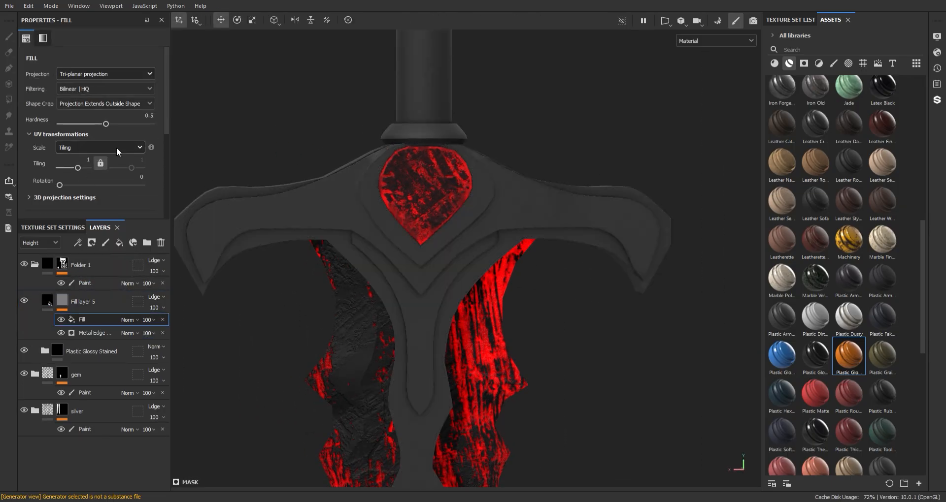
scroll(105, 137, "down", 4)
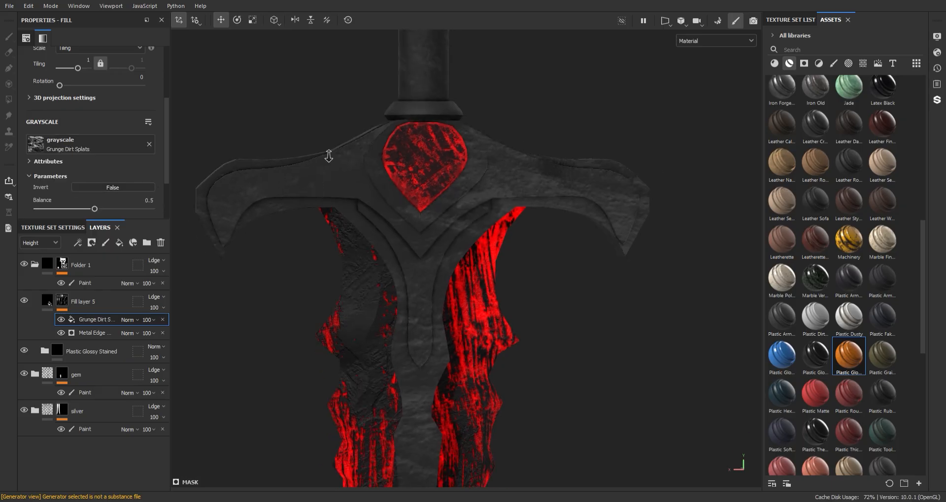
left_click_drag(327, 152, 283, 212, "alt")
left_click(131, 320)
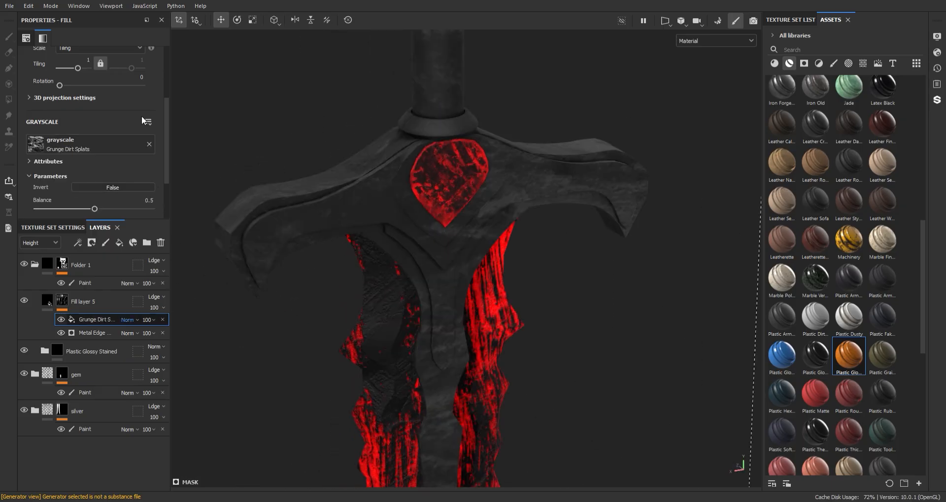
left_click(143, 65)
- Lower the Grunge Dirt Splats balance to 0.73 and check the guard
right_click_drag(364, 207, 458, 222, "alt")
middle_click_drag(458, 222, 444, 244, "alt")
mouse_move(443, 243)
left_mouse_down("alt")
mouse_move(361, 243)
mouse_move(446, 246)
left_mouse_up("alt")
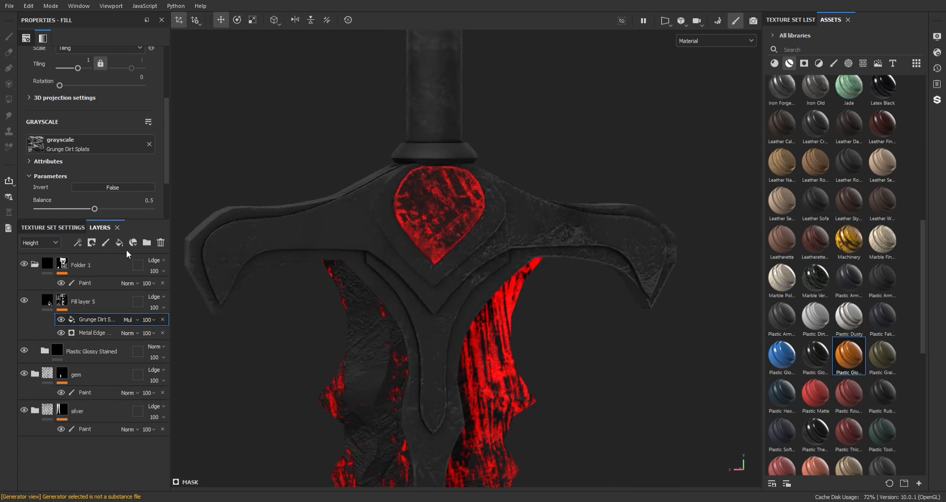
left_click_drag(128, 211, 120, 209)
left_click_drag(460, 143, 441, 285, "alt")
right_click_drag(441, 285, 415, 171, "alt")
middle_click_drag(415, 171, 424, 147, "alt")
scroll(422, 129, "up", 8)
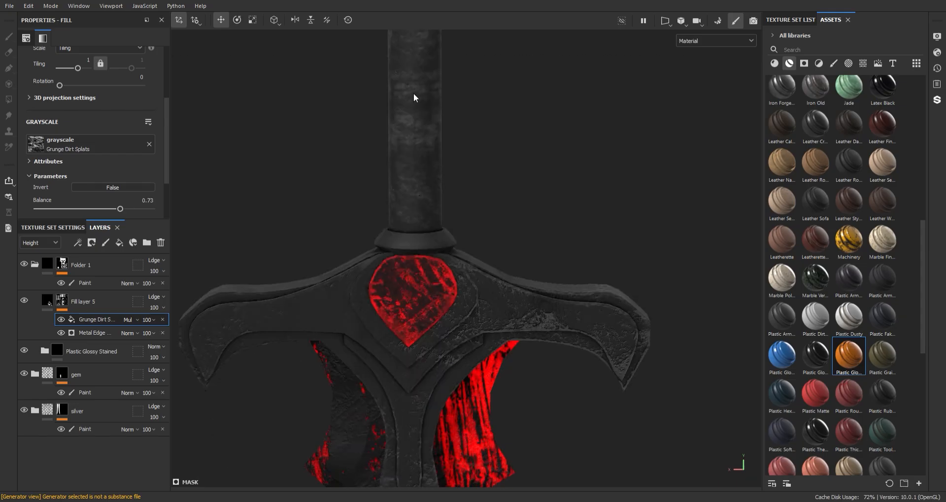
right_click_drag(433, 276, 394, 335, "alt")
- Select Fill layer 5 and reduce Folder 1's opacity from 100 to 27
left_click(46, 303)
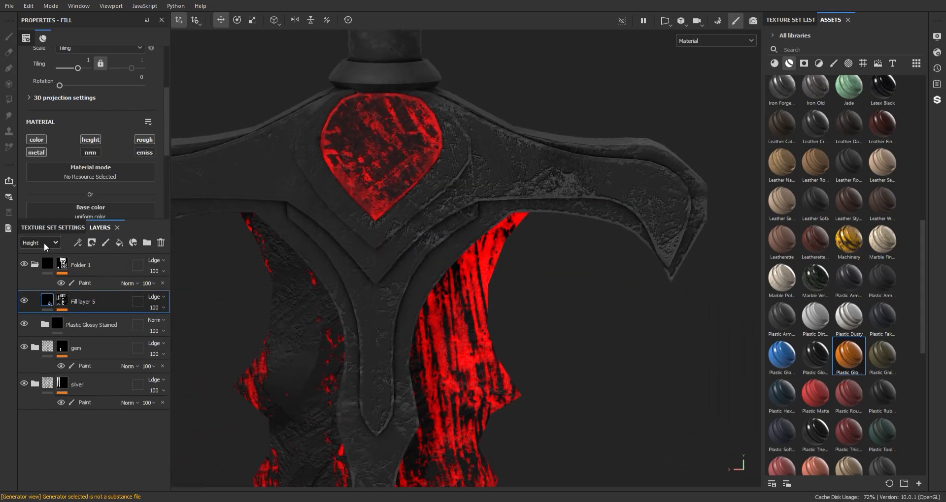
right_click_drag(487, 217, 525, 275, "alt")
left_click(155, 272)
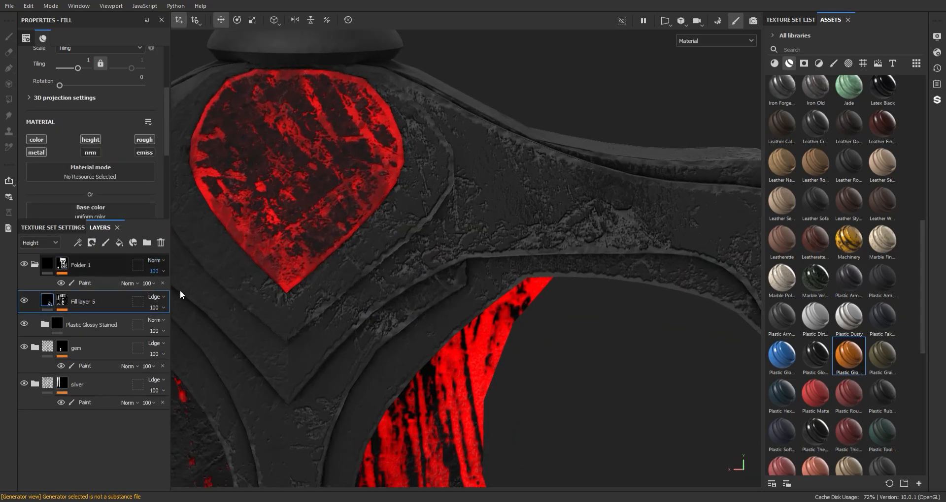
left_click_drag(179, 291, 161, 289)
right_click_drag(375, 207, 429, 266, "alt")
left_click_drag(428, 266, 384, 256, "alt")
left_click(155, 271)
mouse_move(162, 289)
left_mouse_down()
mouse_move(149, 288)
mouse_move(157, 288)
left_mouse_up()
right_click_drag(611, 384, 551, 320, "alt")
left_click_drag(552, 320, 502, 315, "alt")
mouse_move(503, 315)
middle_mouse_down("alt")
mouse_move(462, 210)
mouse_move(467, 196)
middle_mouse_up("alt")
- Add a Paint effect above Grunge Dirt in Fill layer 5's mask
left_click(62, 300)
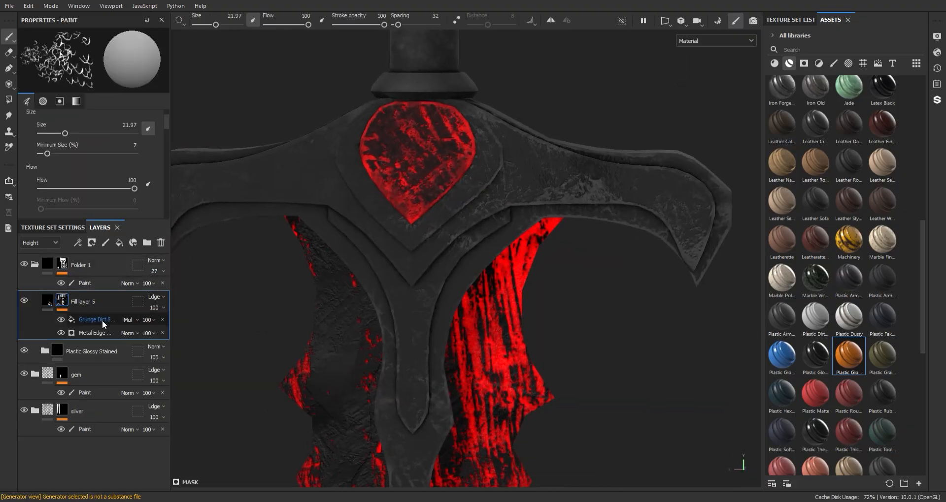
left_click(99, 320)
left_click(78, 243)
left_click(100, 267)
- Paint a dirt stroke on the lower guard with the Dirt Splash brush at size 5
left_click(833, 63)
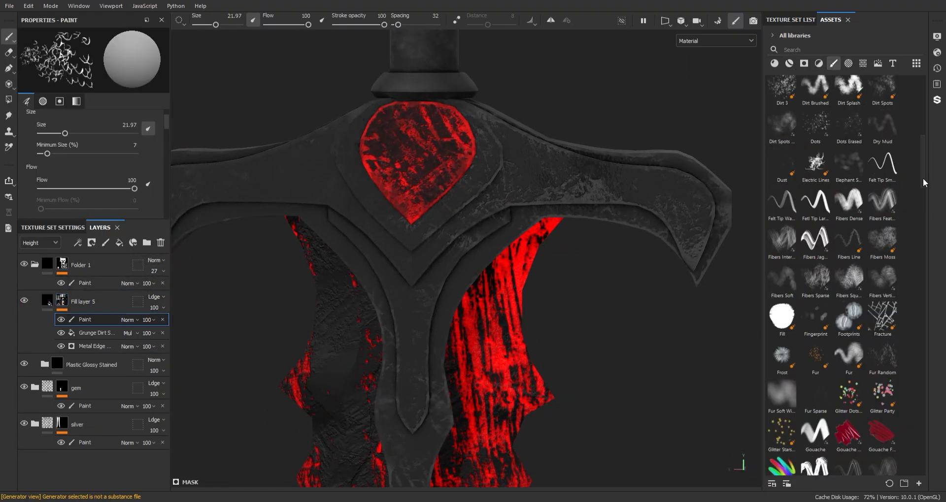
left_click_drag(923, 178, 924, 151)
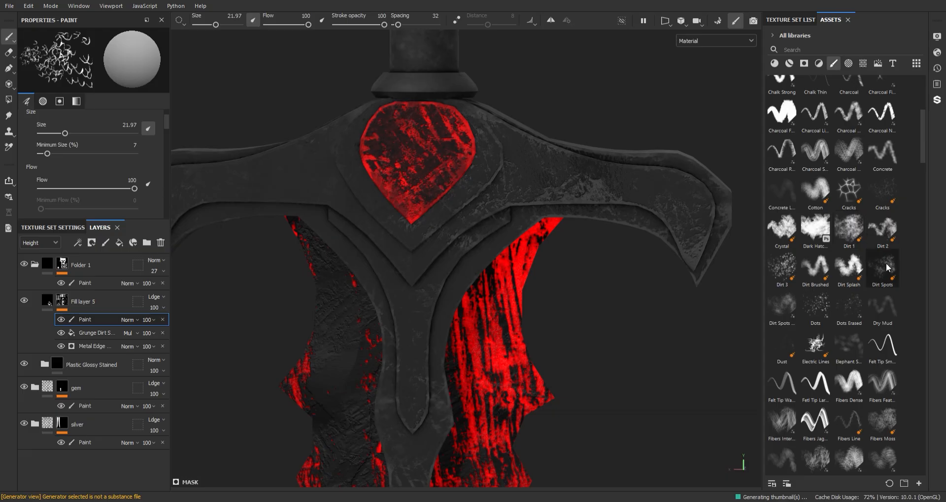
left_click(848, 268)
right_click_drag(475, 234, 438, 235, "ctrl")
middle_click_drag(439, 253, 442, 123, "alt")
scroll(443, 123, "up", 3)
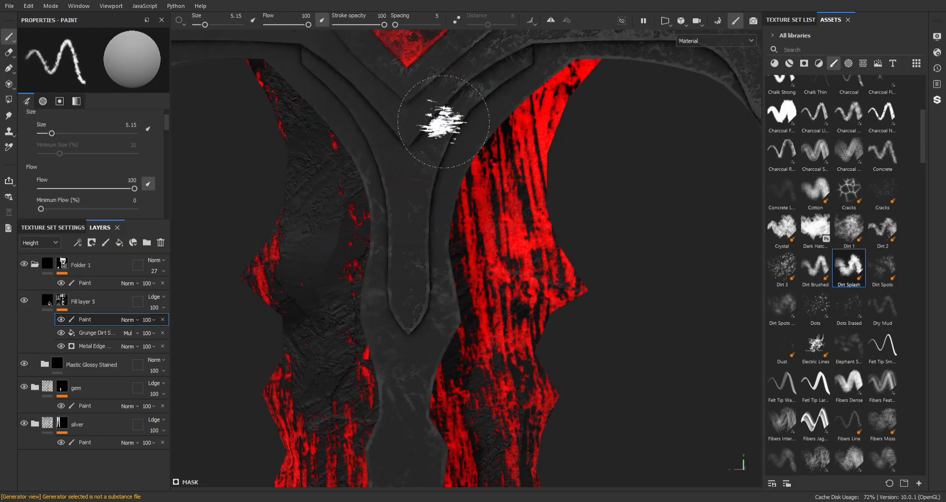
scroll(454, 279, "down", 1)
left_click_drag(431, 318, 431, 325)
- Raise Folder 1's opacity to 76 while viewing the blade
middle_click_drag(468, 271, 490, 174, "alt")
middle_click_drag(483, 291, 475, 94, "alt")
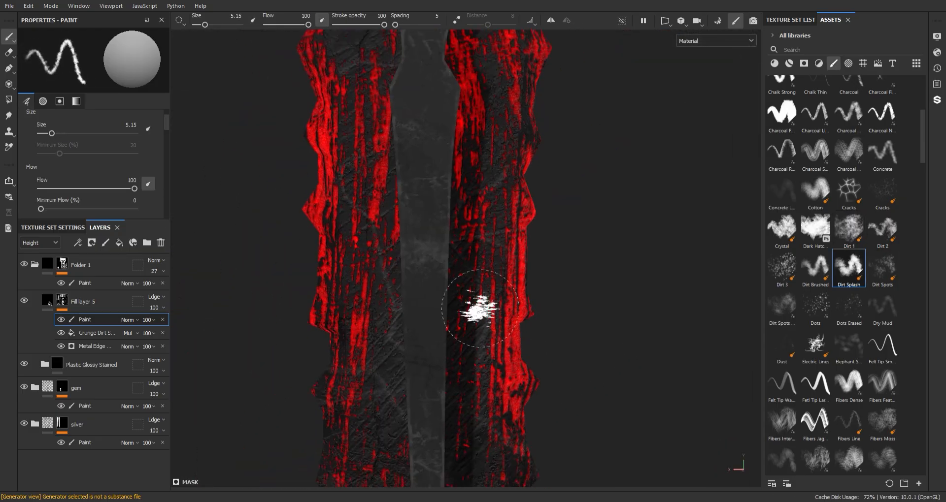
middle_click_drag(477, 308, 433, 76, "alt")
middle_click_drag(433, 305, 428, 102, "alt")
left_click_drag(433, 172, 461, 153, "alt")
middle_click_drag(461, 153, 466, 202, "alt")
left_click_drag(178, 289, 181, 289)
- Pick a hatching brush at size 1, framing the blade's right side
middle_click_drag(419, 221, 449, 296, "alt")
scroll(433, 295, "up", 3)
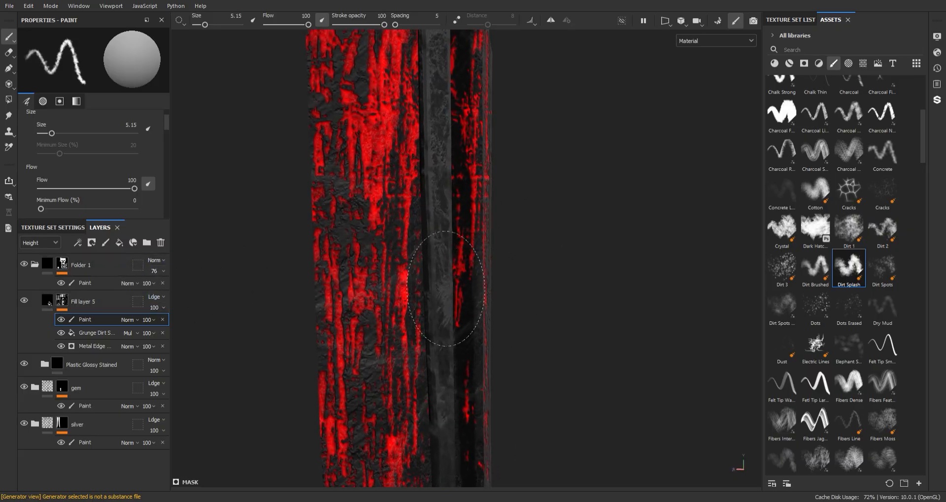
left_click_drag(434, 296, 384, 276, "alt")
mouse_move(439, 205)
middle_mouse_down("alt")
mouse_move(422, 170)
mouse_move(430, 232)
middle_mouse_up("alt")
left_click_drag(430, 231, 419, 227, "alt")
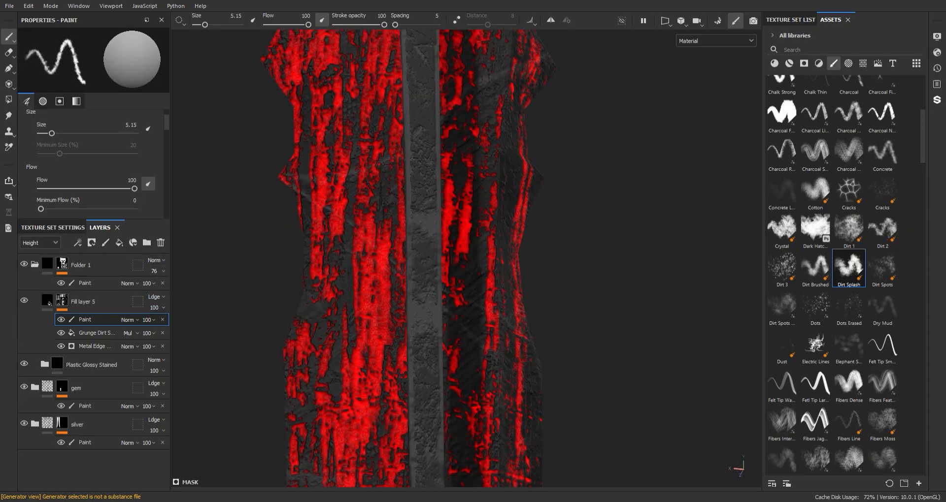
left_click(862, 392)
scroll(873, 415, "down", 5)
left_click(882, 328)
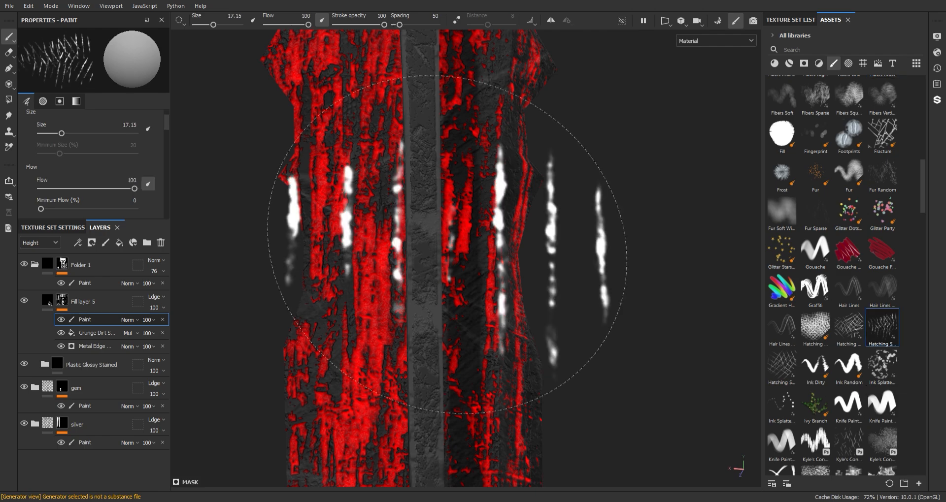
right_click_drag(448, 245, 409, 217, "ctrl")
- Zoom closer on the blade and enlarge the hatching brush to about 5
scroll(418, 183, "up", 4)
middle_click_drag(468, 170, 466, 311, "alt")
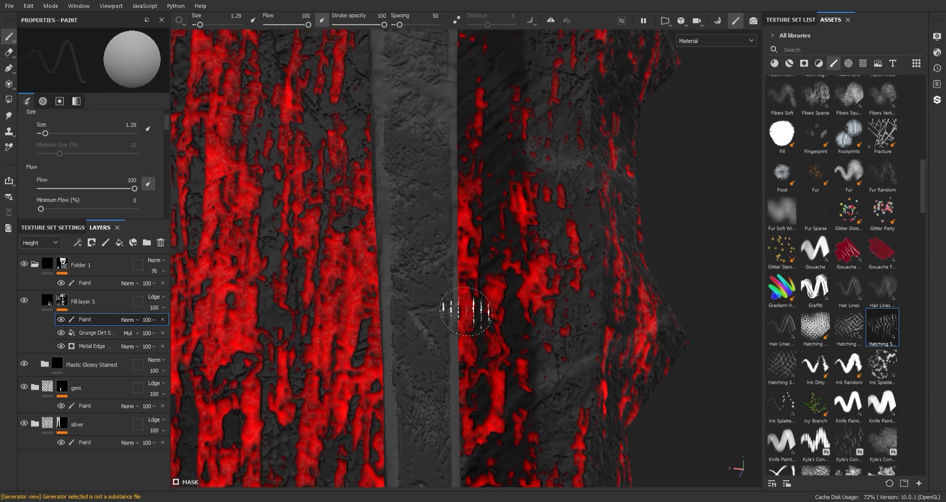
mouse_move(423, 225)
left_mouse_down("alt")
mouse_move(416, 168)
mouse_move(411, 246)
left_mouse_up("alt")
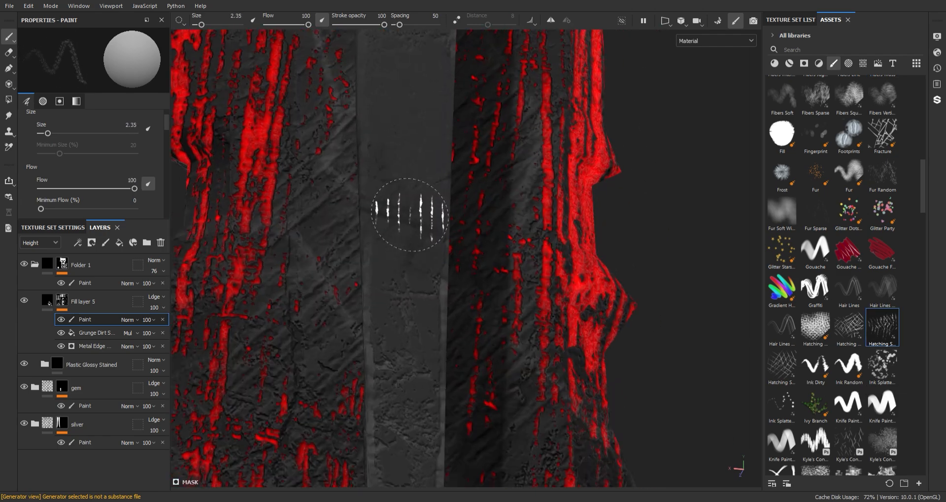
right_click_drag(409, 215, 422, 215, "ctrl")
- Bring the crossguard into view and switch to a different hatching brush
scroll(431, 197, "down", 3)
middle_click_drag(454, 63, 458, 312, "alt")
scroll(454, 312, "down", 2)
middle_click_drag(490, 108, 501, 136, "alt")
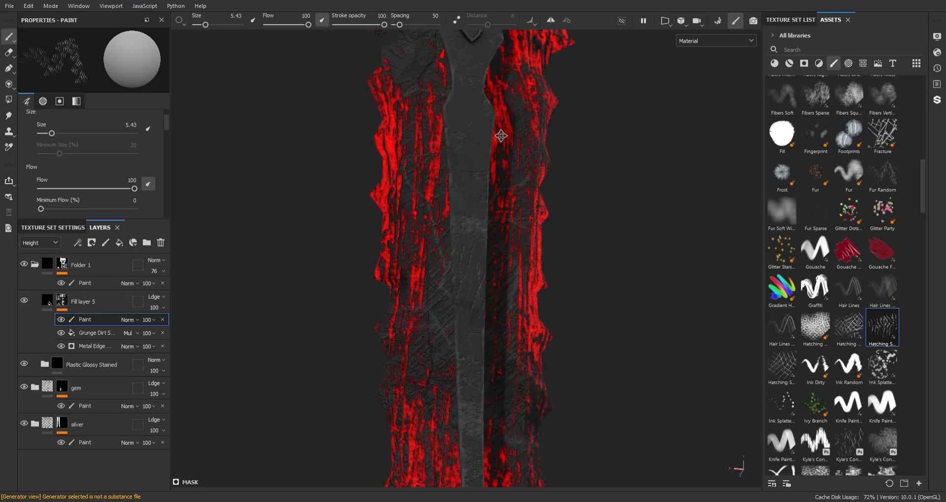
left_click_drag(515, 256, 509, 194, "alt")
middle_click_drag(488, 74, 447, 319, "alt")
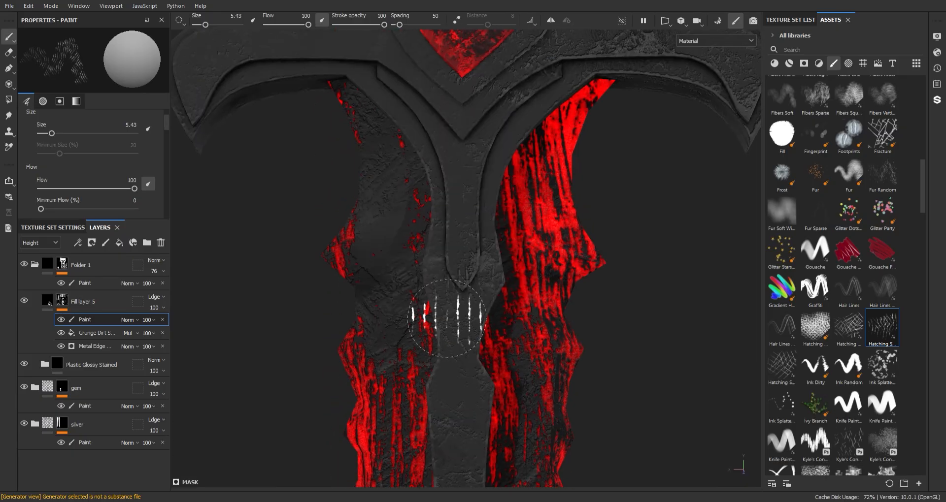
scroll(447, 319, "down", 3)
mouse_move(497, 149)
middle_mouse_down("alt")
mouse_move(534, 146)
mouse_move(518, 197)
middle_mouse_up("alt")
scroll(517, 197, "up", 2)
left_click(847, 325)
middle_click_drag(555, 158, 572, 213, "alt")
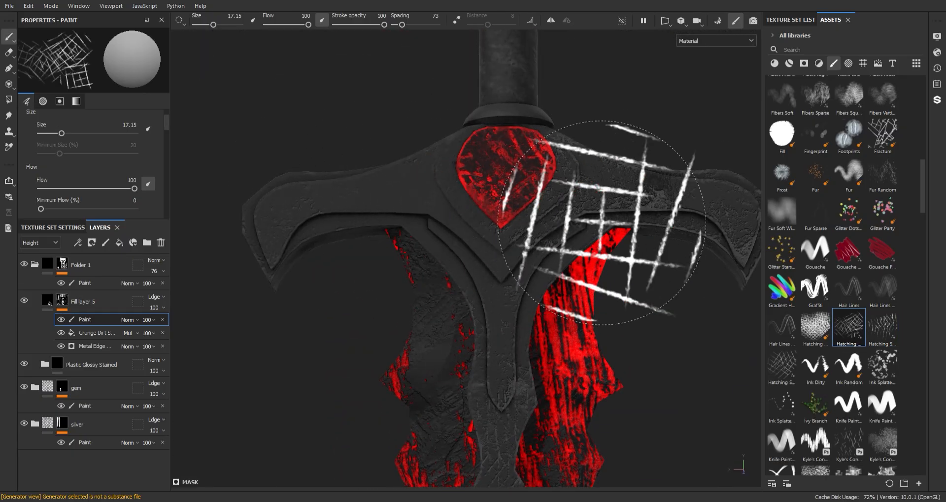
- Stamp a diamond hatch on the right guard with a hatching brush at size 10
key("p")
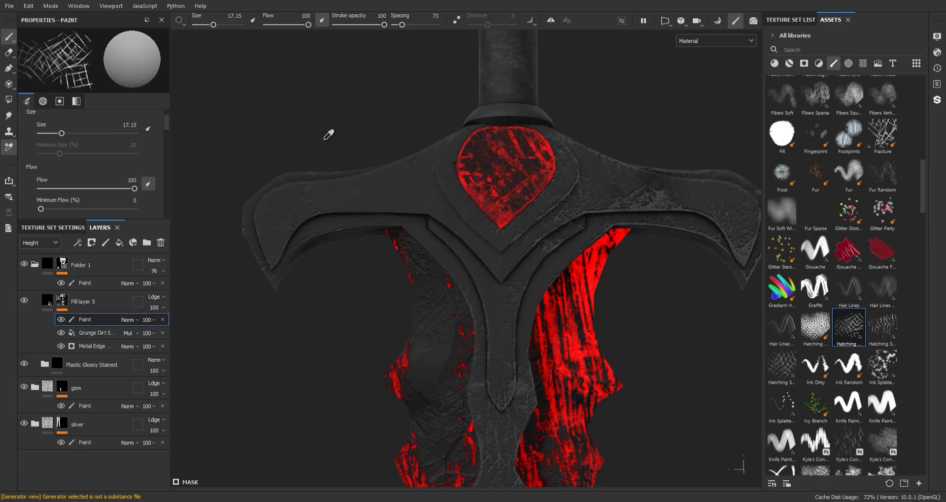
right_click_drag(479, 225, 386, 207, "ctrl")
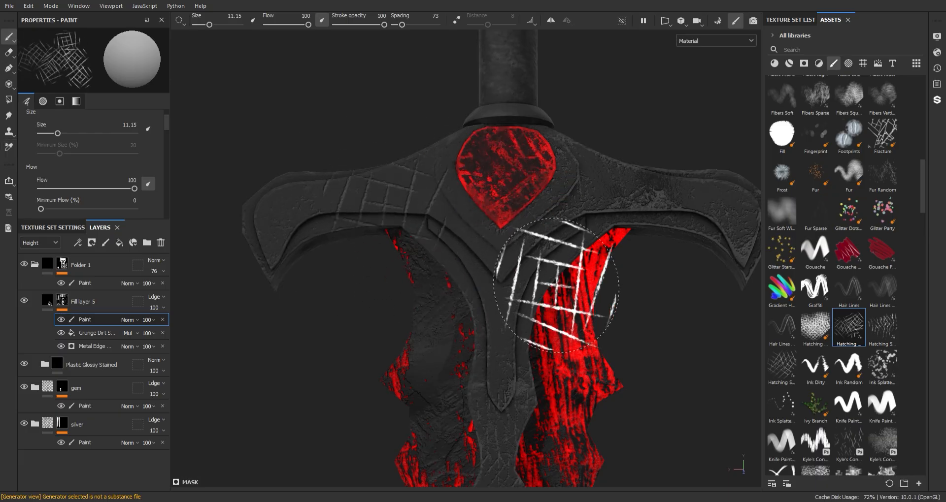
right_click_drag(555, 286, 358, 237, "ctrl")
scroll(494, 248, "down", 3)
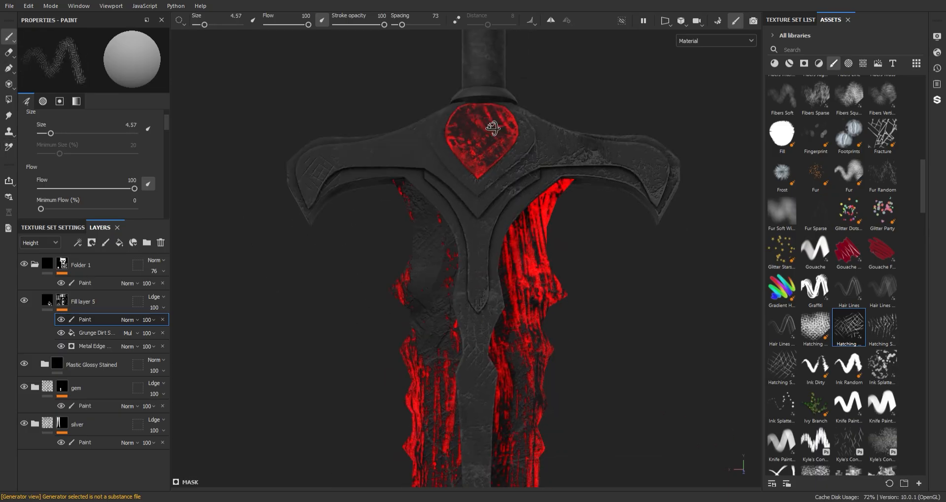
mouse_move(494, 248)
left_mouse_down("alt")
mouse_move(468, 114)
mouse_move(512, 158)
left_mouse_up("alt")
left_click(813, 327)
left_click(551, 188)
left_click_drag(683, 219, 700, 226, "alt")
- Undo the large diamond stamp and stamp small grids at the guard centre and beside the gem with a size-6 brush
key("ctrl+z")
right_click_drag(689, 221, 601, 207, "ctrl")
scroll(642, 280, "up", 3)
mouse_move(642, 280)
middle_mouse_down("alt")
mouse_move(650, 221)
mouse_move(687, 164)
middle_mouse_up("alt")
left_click(452, 210)
scroll(572, 253, "down", 4)
left_click_drag(572, 254, 482, 158, "alt")
left_click(412, 162)
scroll(456, 179, "down", 2)
- Add Fill layer 6 with roughness disabled and the Fence 01 pattern as its height
left_click(119, 242)
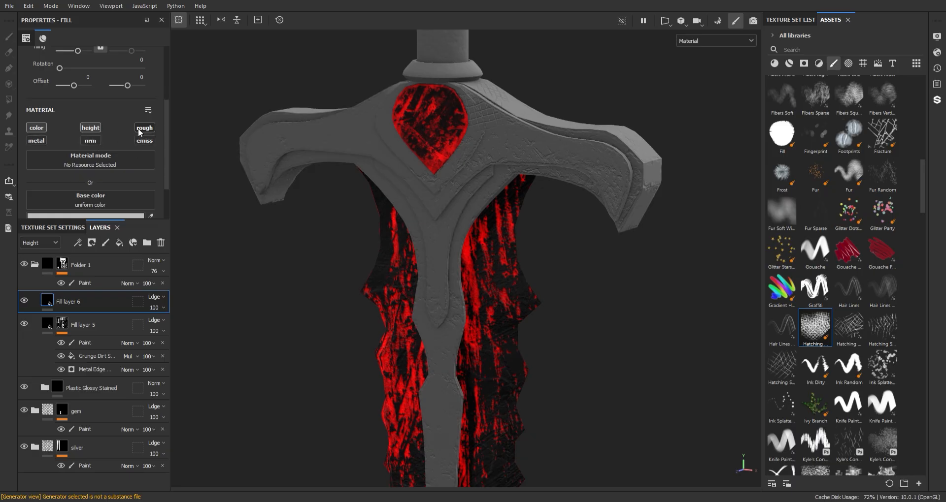
left_click(140, 129)
scroll(166, 185, "down", 2)
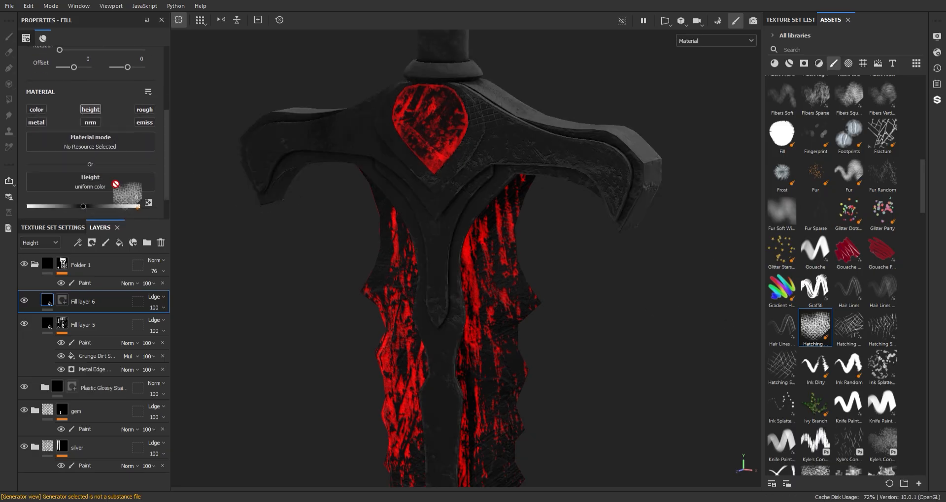
left_click(849, 63)
left_click_drag(921, 140, 921, 169)
left_click(862, 63)
left_click_drag(885, 287, 117, 178)
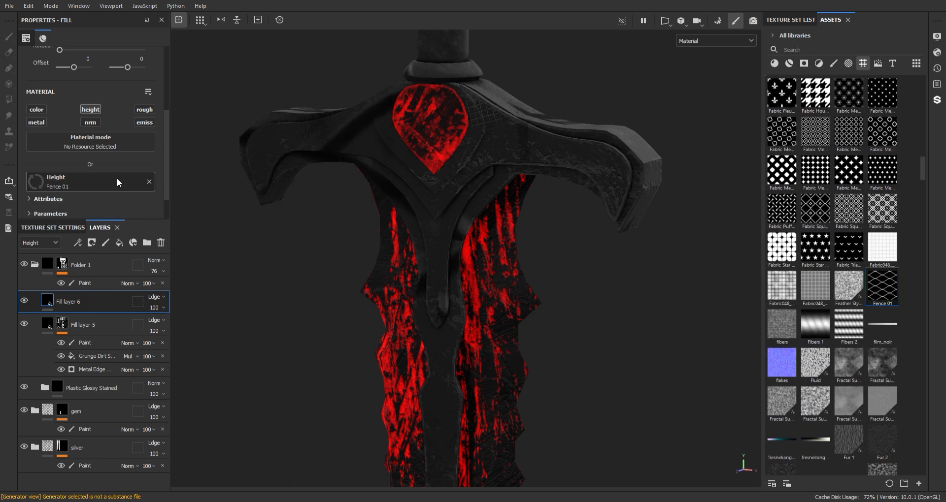
scroll(164, 128, "up", 1)
left_click_drag(78, 101, 88, 100)
- Set the Fence 01 tiling to 100 with tri-planar projection
right_click_drag(454, 213, 521, 384, "alt")
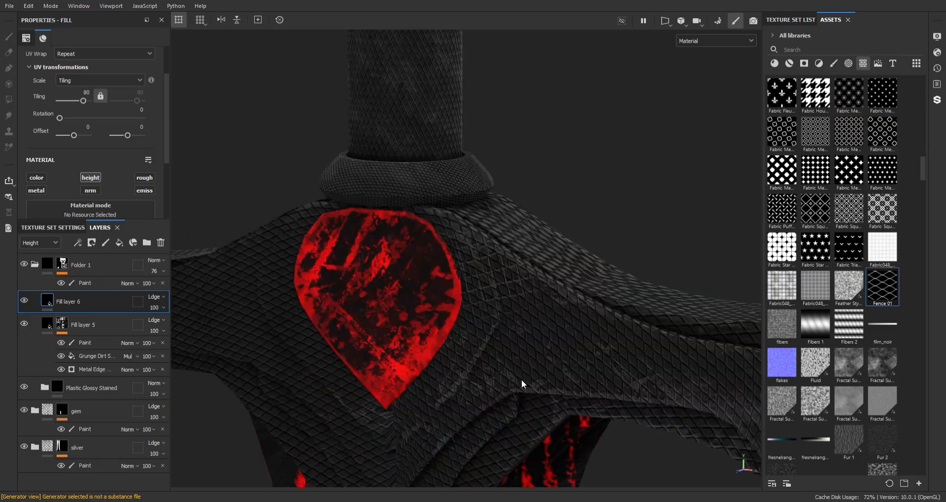
middle_click_drag(521, 384, 477, 292, "alt")
mouse_move(477, 292)
right_mouse_down("alt")
mouse_move(489, 359)
mouse_move(481, 301)
right_mouse_up("alt")
type("10")
key("Return")
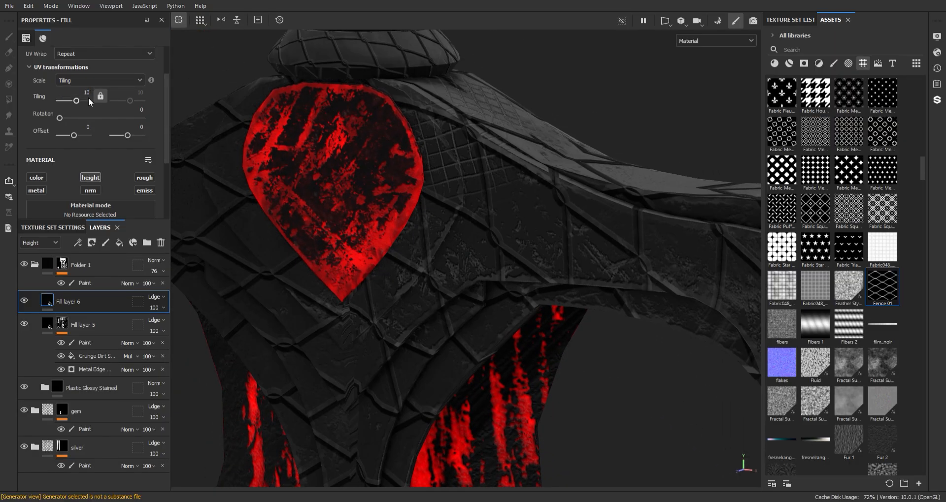
type("100")
key("Return")
scroll(157, 123, "up", 3)
left_click(94, 74)
left_click(93, 87)
- Inspect the pattern across guard, handle and pommel, and raise its hardness to 1
right_click_drag(418, 285, 403, 141, "alt")
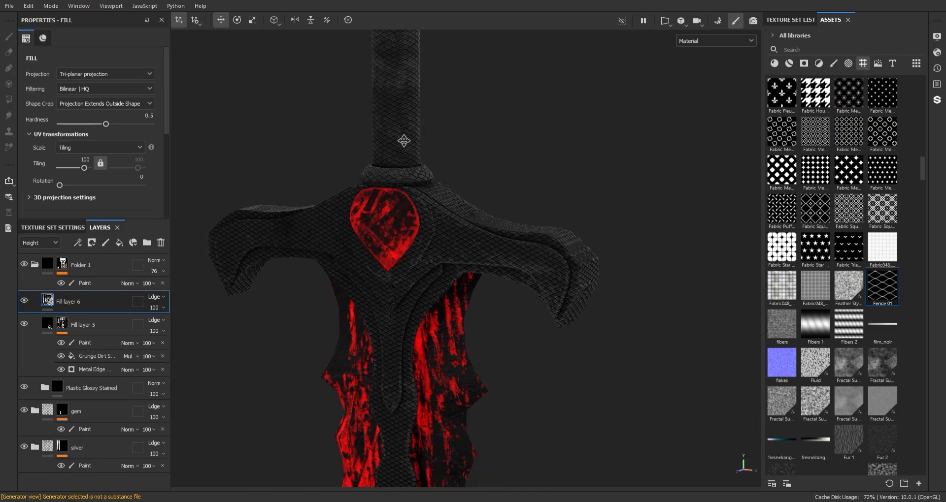
mouse_move(425, 316)
middle_mouse_down("alt")
mouse_move(423, 274)
mouse_move(437, 308)
middle_mouse_up("alt")
right_click_drag(418, 170, 525, 300, "alt")
left_click_drag(525, 300, 424, 197, "alt")
right_click_drag(424, 197, 364, 86, "alt")
middle_click_drag(364, 86, 418, 205, "alt")
left_click_drag(419, 205, 389, 165, "alt")
right_click_drag(389, 165, 354, 116, "alt")
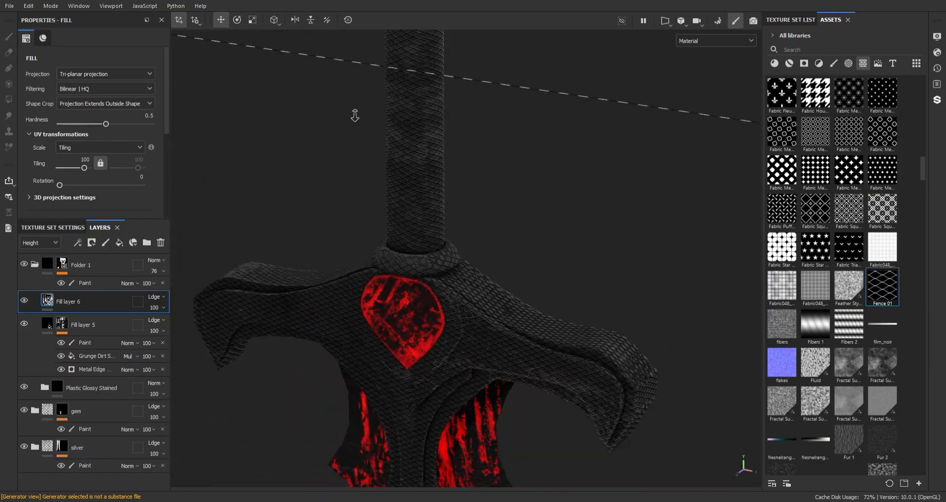
middle_click_drag(444, 44, 443, 305, "alt")
left_click_drag(443, 306, 532, 315, "alt")
middle_click_drag(473, 345, 437, 71, "alt")
right_click_drag(437, 72, 433, 325, "alt")
middle_click_drag(434, 325, 429, 165, "alt")
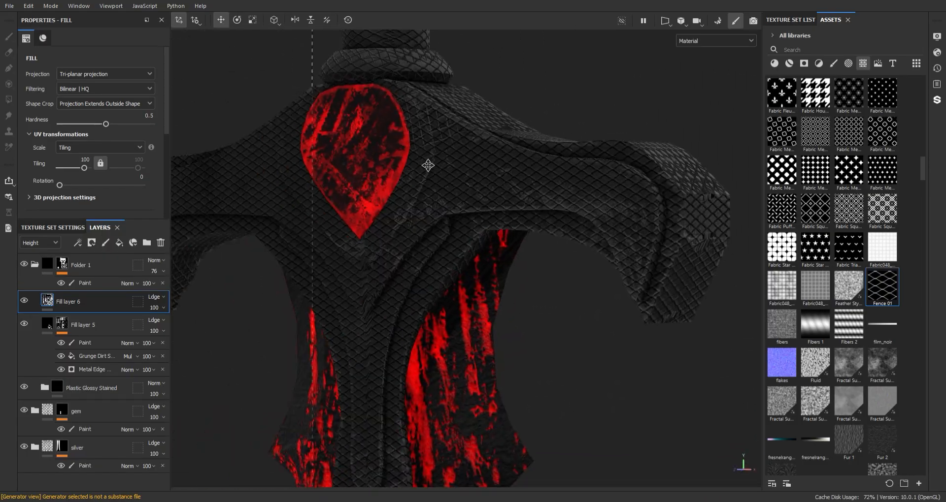
right_click_drag(429, 165, 507, 256, "alt")
left_click_drag(507, 256, 247, 170, "alt")
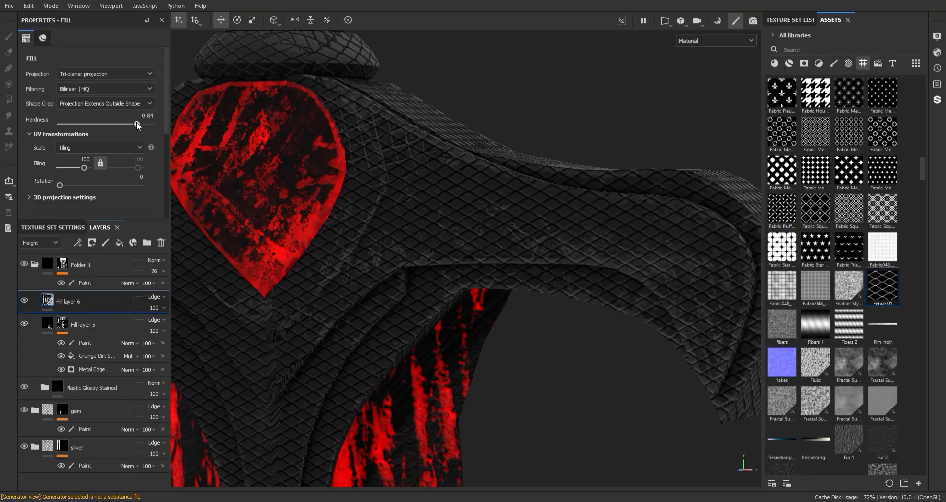
left_click_drag(142, 123, 154, 124)
mouse_move(497, 148)
right_mouse_down("alt")
mouse_move(490, 101)
mouse_move(479, 147)
right_mouse_up("alt")
left_click_drag(479, 148, 453, 173, "alt")
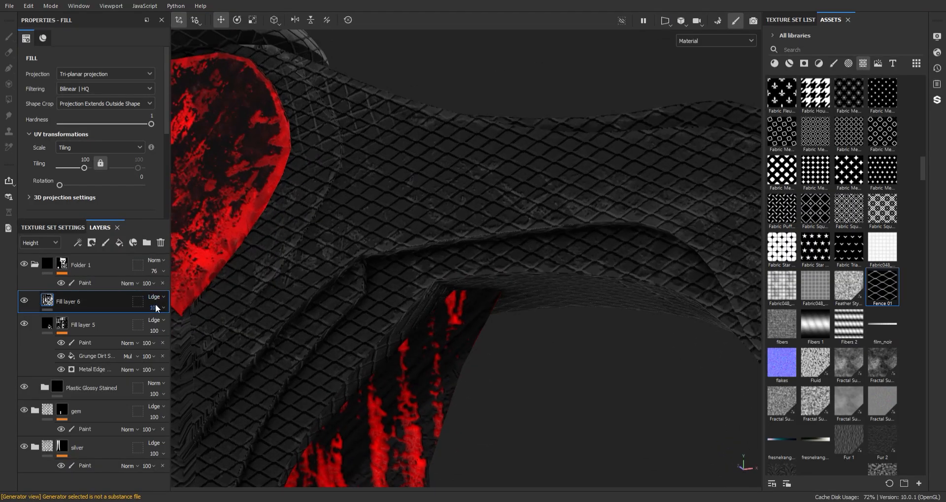
- Lower Fill layer 6's opacity to 10 and review the pattern along the whole sword
left_click_drag(155, 308, 152, 325)
right_click_drag(456, 162, 433, 163, "alt")
middle_click_drag(433, 163, 433, 195, "alt")
right_click_drag(433, 195, 465, 226, "alt")
left_click_drag(464, 226, 476, 242, "alt")
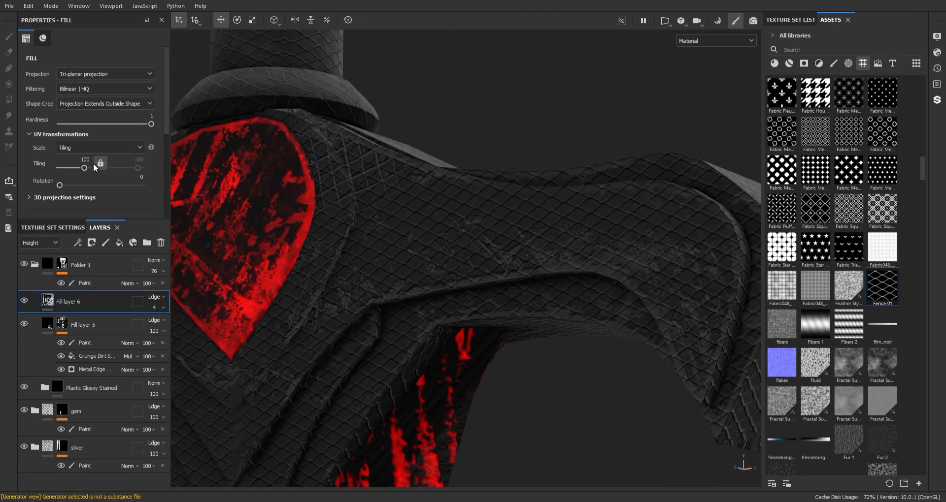
left_click_drag(166, 122, 165, 216)
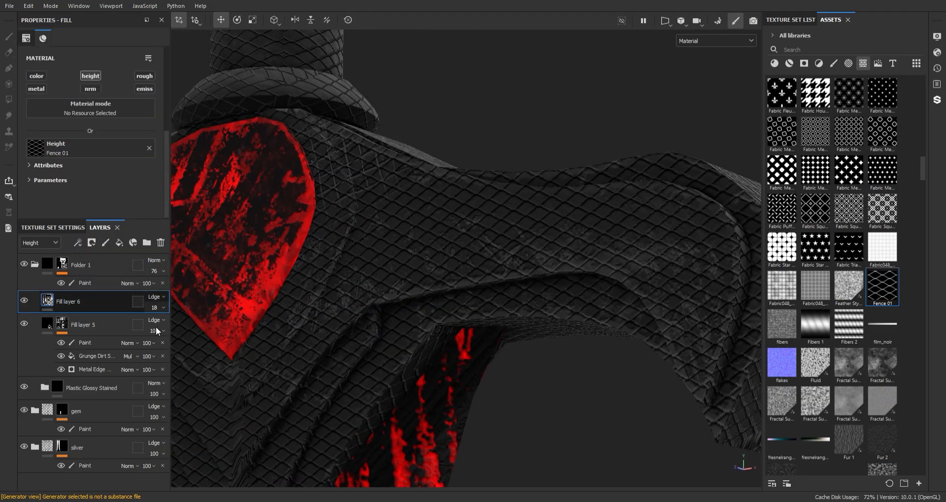
right_click_drag(473, 202, 426, 308, "alt")
middle_click_drag(426, 308, 416, 189, "alt")
mouse_move(416, 189)
left_mouse_down("alt")
mouse_move(348, 185)
mouse_move(410, 181)
left_mouse_up("alt")
right_click_drag(410, 181, 409, 320, "alt")
middle_click_drag(408, 320, 421, 255, "alt")
left_click_drag(421, 255, 461, 147, "alt")
middle_click_drag(461, 148, 458, 228, "alt")
right_click_drag(458, 228, 445, 124, "alt")
middle_click_drag(446, 123, 439, 309, "alt")
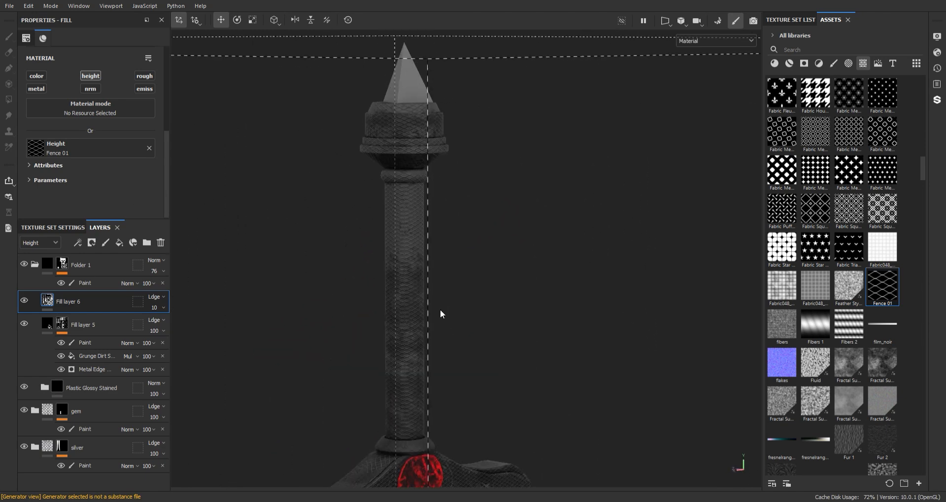
left_click_drag(440, 310, 478, 295, "alt")
middle_click_drag(477, 296, 472, 84, "alt")
- Paint rake scratch strokes on the guard and blade in Fill layer 5's paint effect
left_click(833, 63)
left_click(91, 343)
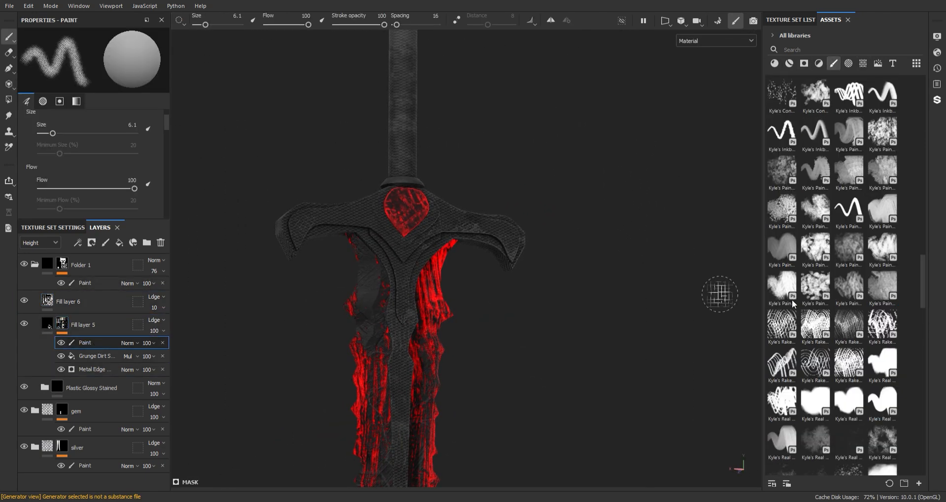
scroll(919, 286, "down", 4)
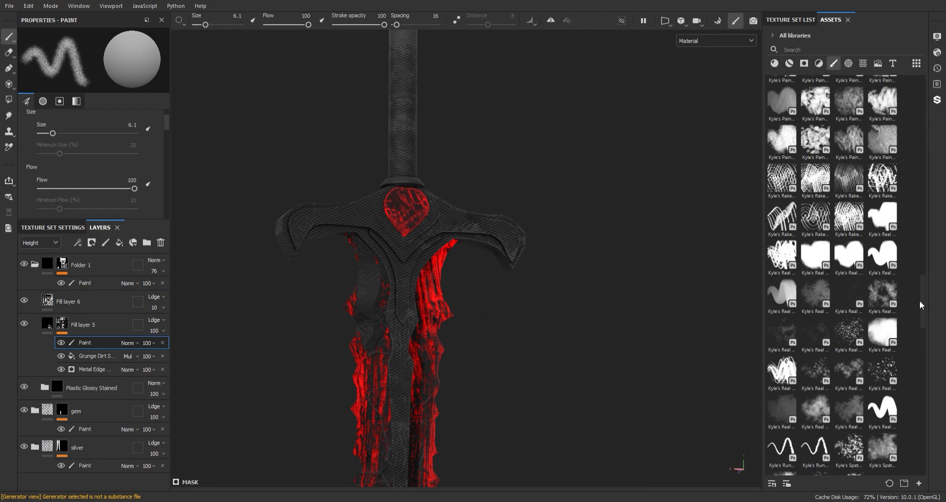
left_click(820, 226)
right_click_drag(394, 315, 397, 236, "alt")
left_click_drag(397, 236, 418, 215, "alt")
left_click_drag(423, 210, 411, 252)
mouse_move(411, 251)
left_mouse_down("alt")
mouse_move(437, 177)
mouse_move(431, 222)
left_mouse_up("alt")
mouse_move(431, 221)
left_mouse_down("alt")
mouse_move(463, 160)
mouse_move(587, 243)
left_mouse_up("alt")
left_click_drag(394, 197, 511, 201, "alt")
left_click_drag(496, 169, 412, 181, "alt")
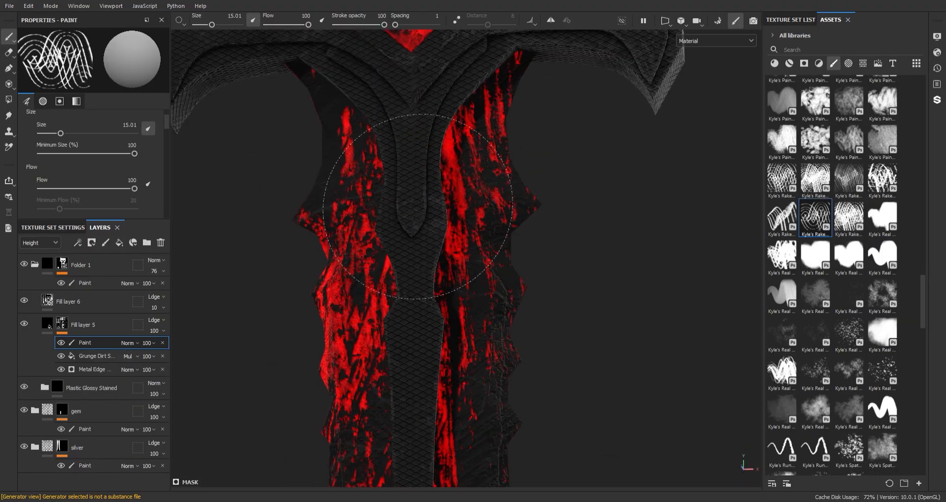
middle_click_drag(413, 181, 451, 140, "alt")
left_click_drag(452, 142, 454, 147)
- Try other rake, spatter and chipped brushes, then use the branching crack brush at size 16.71
left_click(784, 218)
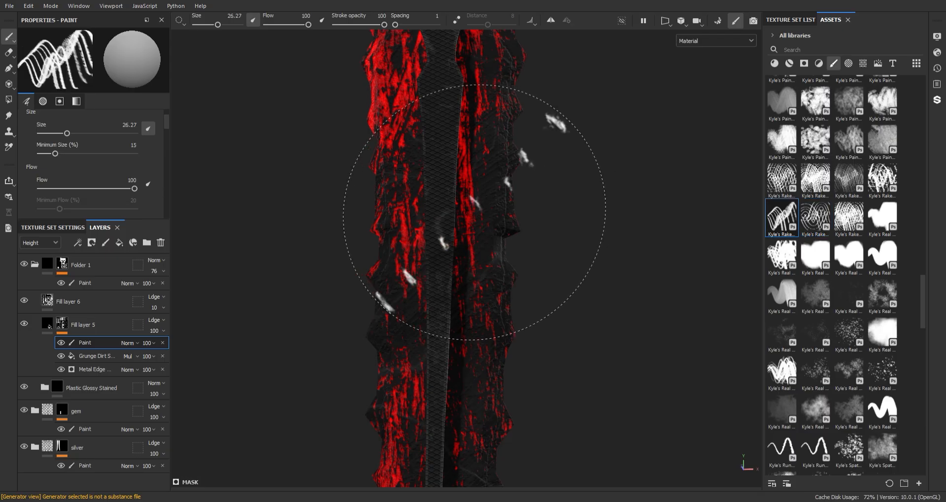
left_click(848, 449)
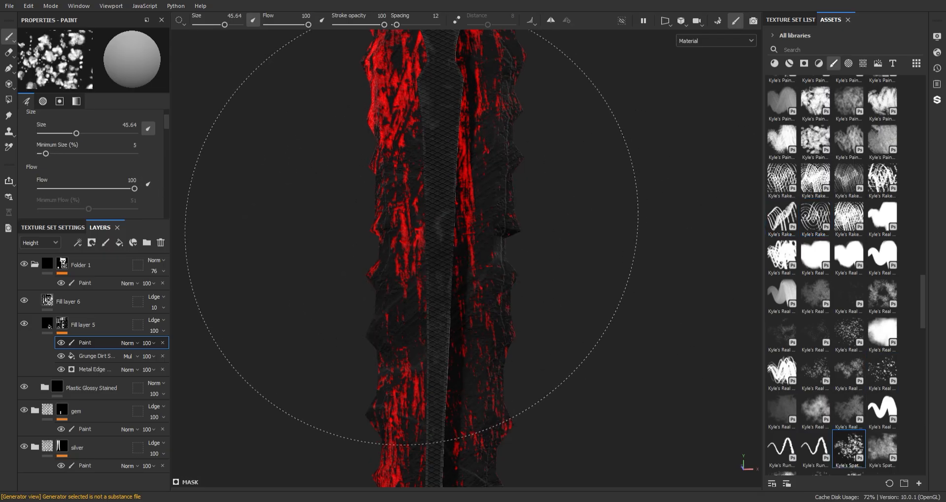
scroll(924, 279, "up", 10)
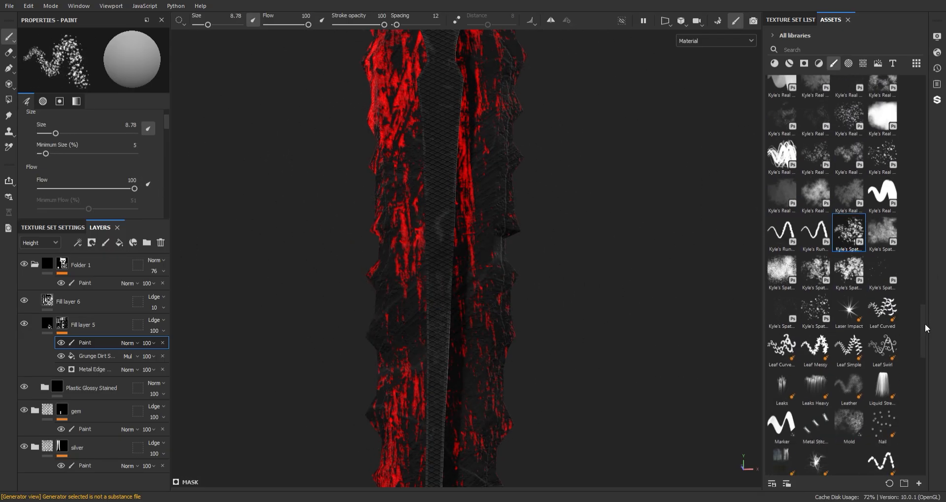
left_click(876, 227)
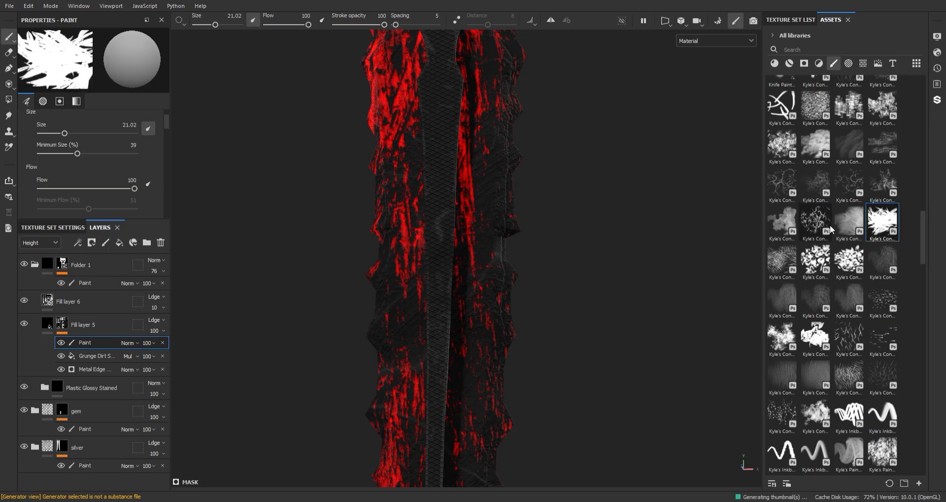
middle_click_drag(440, 220, 457, 283, "alt")
left_click(815, 222)
left_click(848, 184)
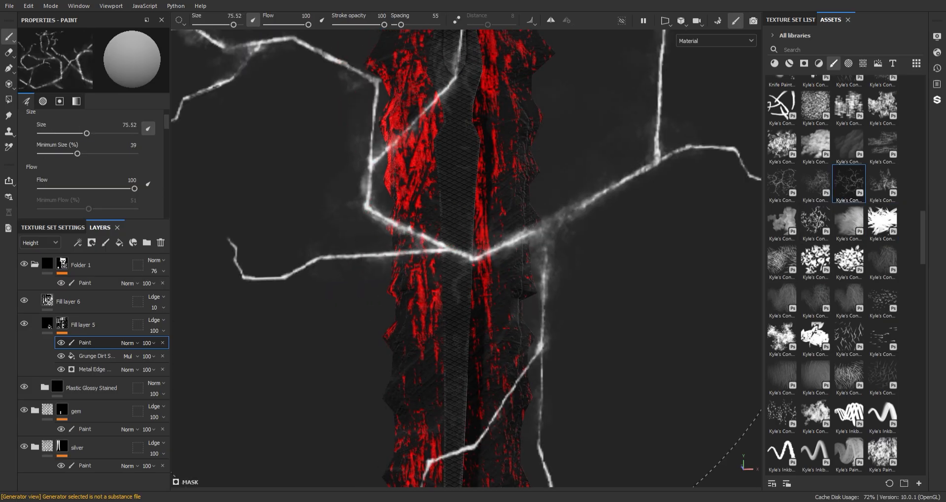
right_click_drag(488, 187, 455, 187, "ctrl")
mouse_move(547, 277)
right_mouse_down("alt")
mouse_move(490, 278)
mouse_move(494, 306)
mouse_move(560, 81)
right_mouse_up("alt")
left_click_drag(560, 82, 531, 231, "alt")
- Set the paint's grayscale value to 0 and frame the guard and its underside
left_click(76, 101)
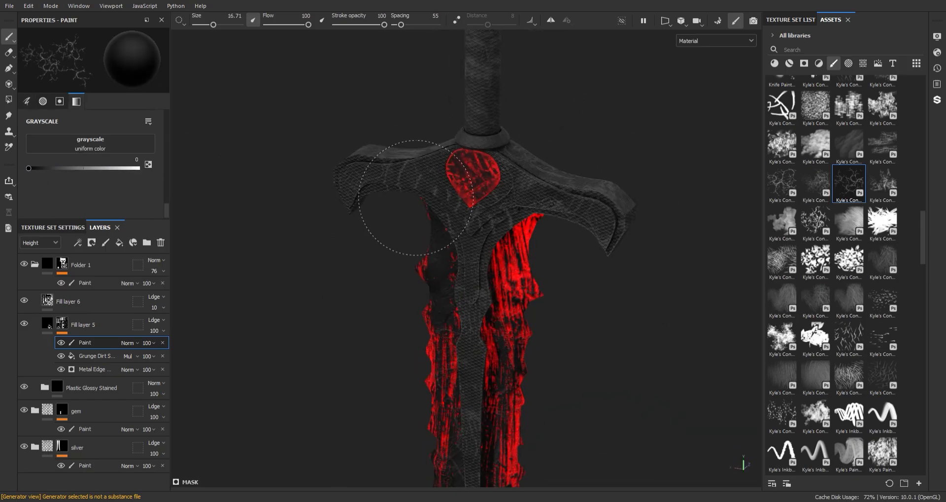
left_click_drag(415, 198, 486, 214, "alt")
middle_click_drag(398, 209, 348, 372, "alt")
middle_click_drag(454, 154, 445, 271, "alt")
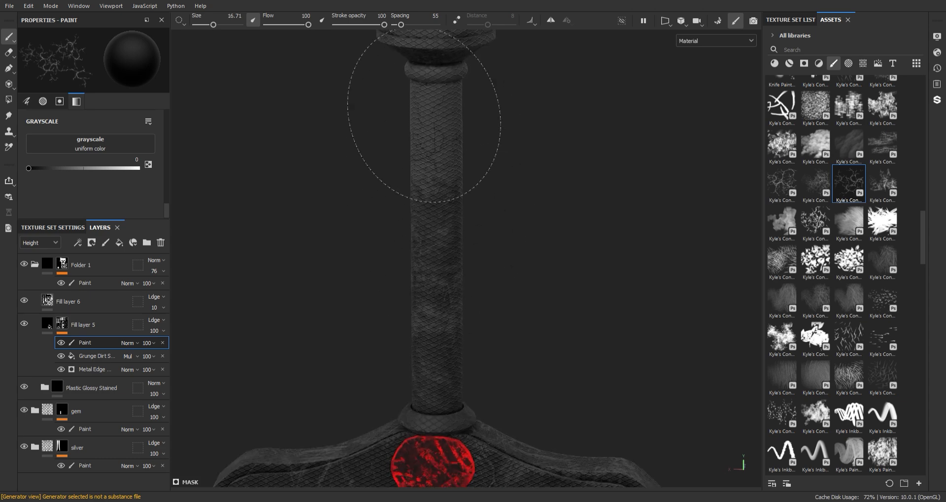
left_click_drag(451, 148, 488, 153, "alt")
middle_click_drag(445, 266, 431, 190, "alt")
middle_click_drag(540, 484, 505, 287, "alt")
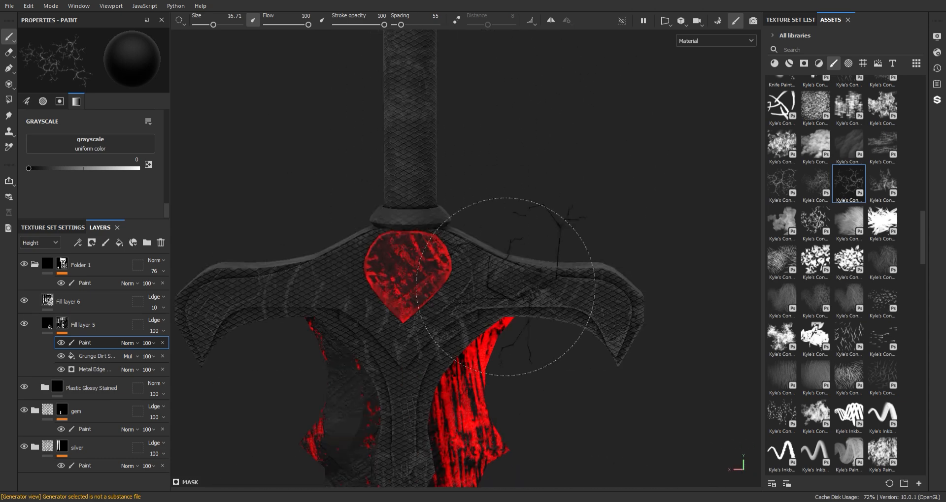
left_click_drag(433, 367, 435, 329, "alt")
- Pick a streaky scratch brush, check the blade and pommel, and collapse Folder 1
left_click(883, 376)
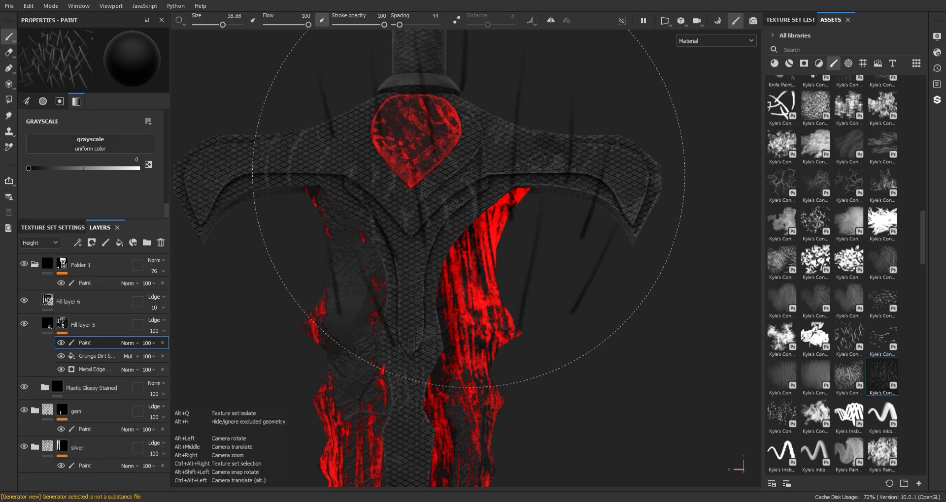
middle_click_drag(412, 190, 536, 248, "alt")
middle_click_drag(446, 148, 477, 192, "alt")
left_click_drag(538, 281, 476, 233, "alt")
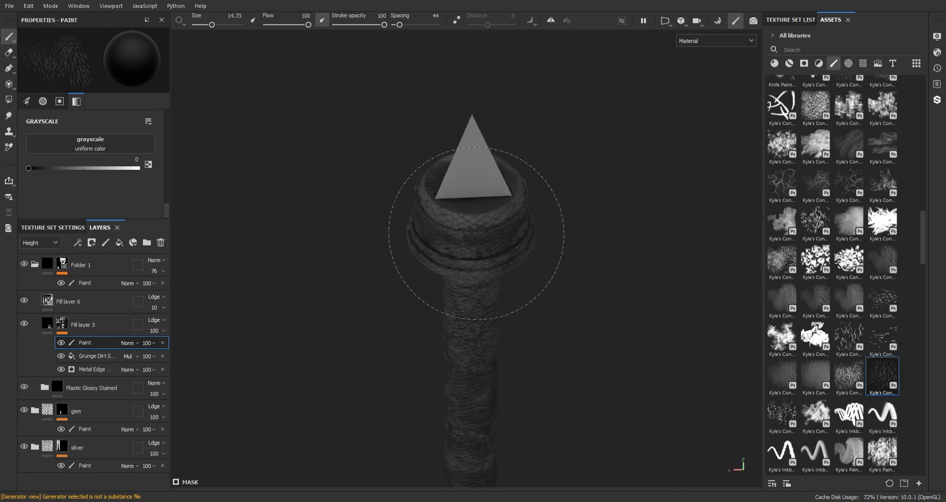
scroll(495, 190, "down", 4)
middle_click_drag(504, 374, 485, 273, "alt")
scroll(444, 140, "up", 3)
middle_click_drag(444, 140, 458, 288, "alt")
scroll(501, 221, "up", 5)
left_click(35, 265)
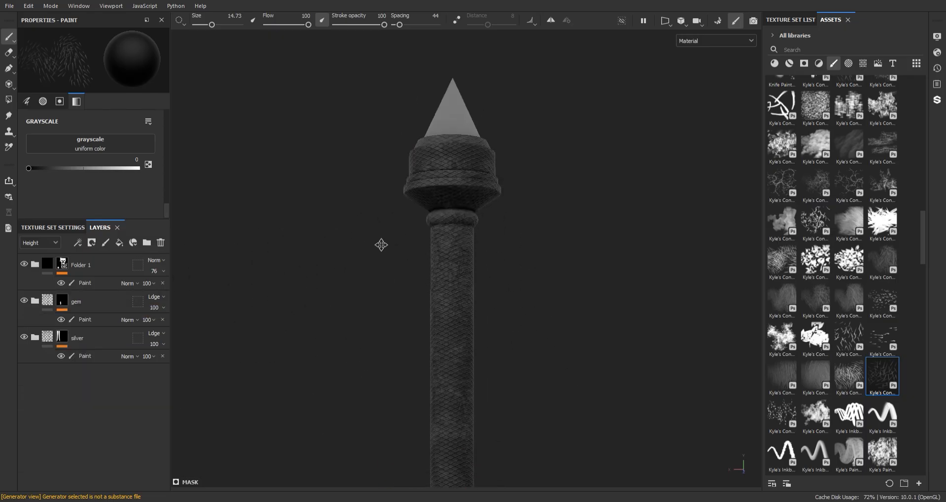
- Fill the pommel's pyramid tip red using polygon fill on the silver layer's paint
left_click(83, 359)
key("4")
left_click(452, 121)
key("1")
scroll(496, 187, "down", 5)
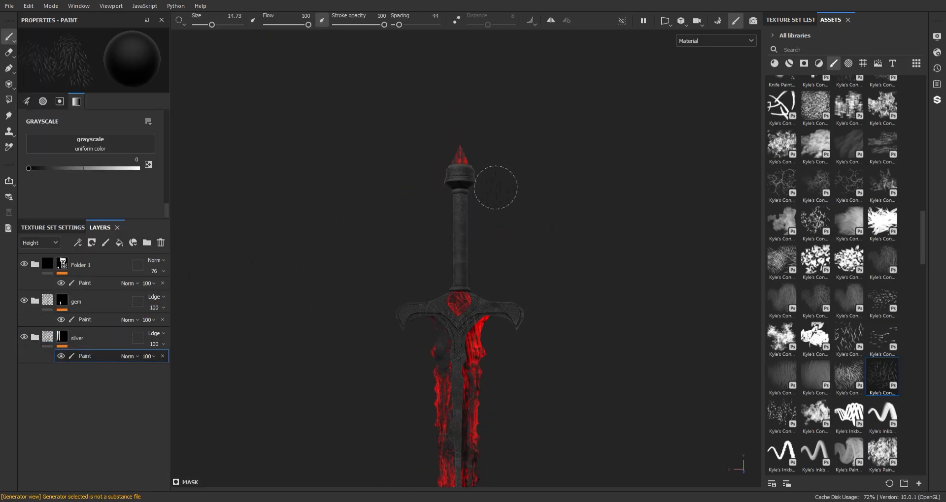
middle_click_drag(496, 188, 490, 100, "alt")
- Lower the Rust Spreading of Fill layer 2's Dripping Rust generator
left_click(35, 337)
scroll(83, 382, "down", 1)
left_click(22, 344)
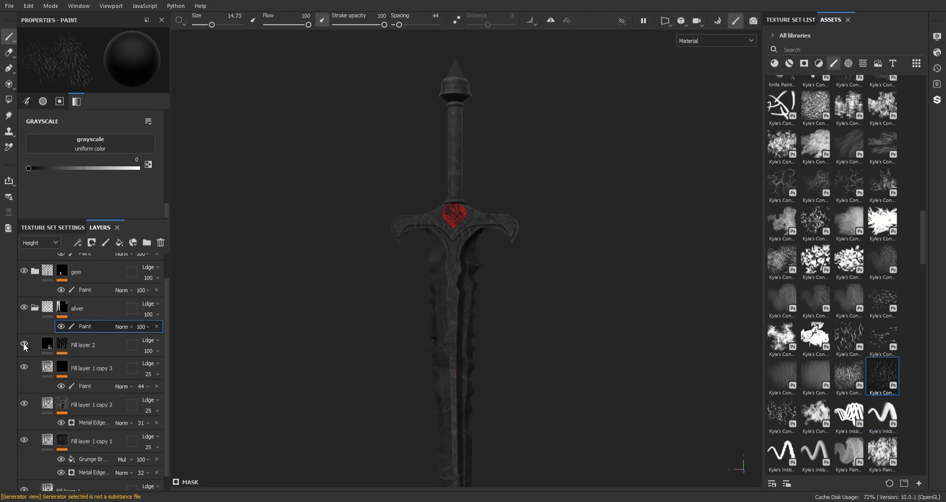
left_click(23, 343)
left_click(62, 347)
left_click(92, 376)
scroll(125, 139, "up", 5)
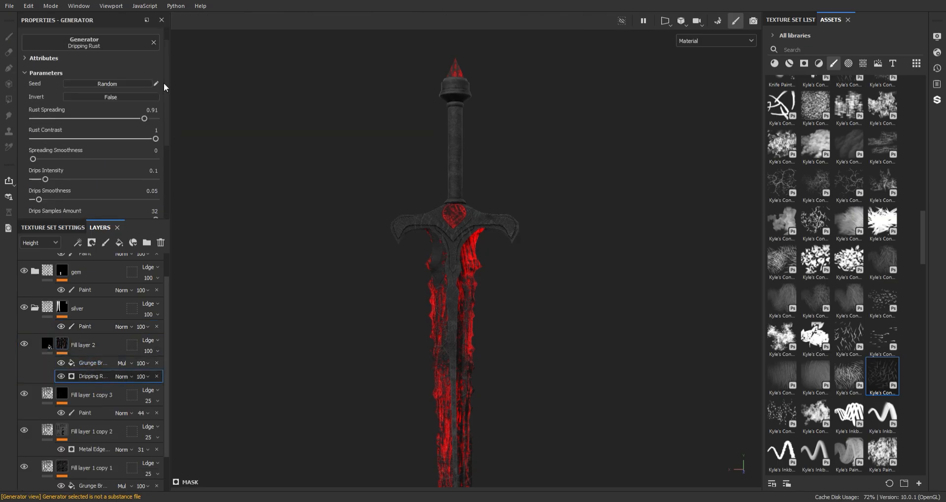
right_click_drag(352, 225, 760, 287, "alt")
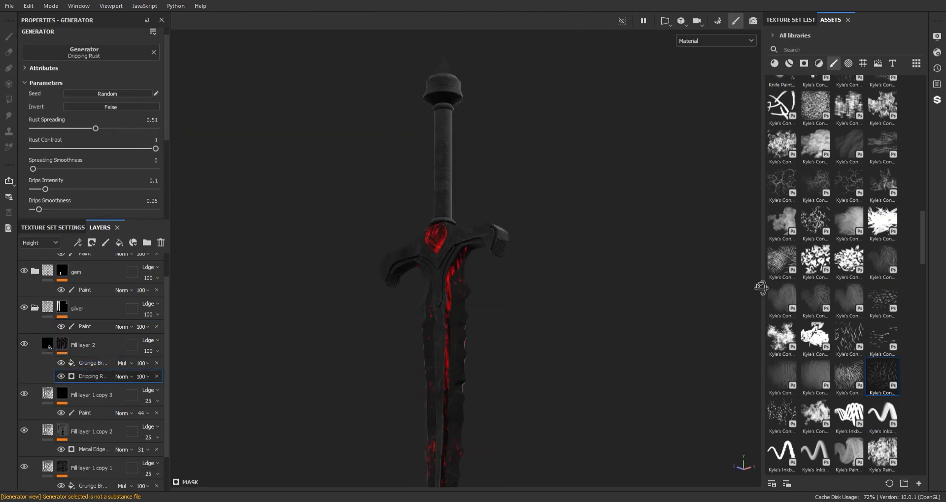
left_click_drag(760, 287, 427, 241, "alt")
middle_click_drag(427, 241, 414, 194, "alt")
left_click_drag(96, 128, 113, 129)
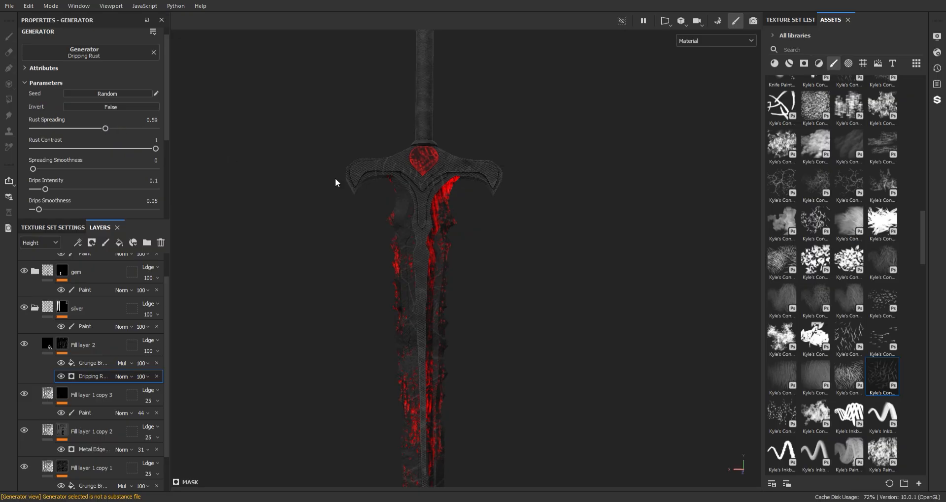
middle_click_drag(335, 179, 336, 171, "alt")
- Add a Paint effect to Fill layer 2's mask and try cracked and spiky brushes on the guard
right_click(96, 364)
left_click(118, 380)
left_click(881, 144)
right_click_drag(353, 148, 473, 275, "alt")
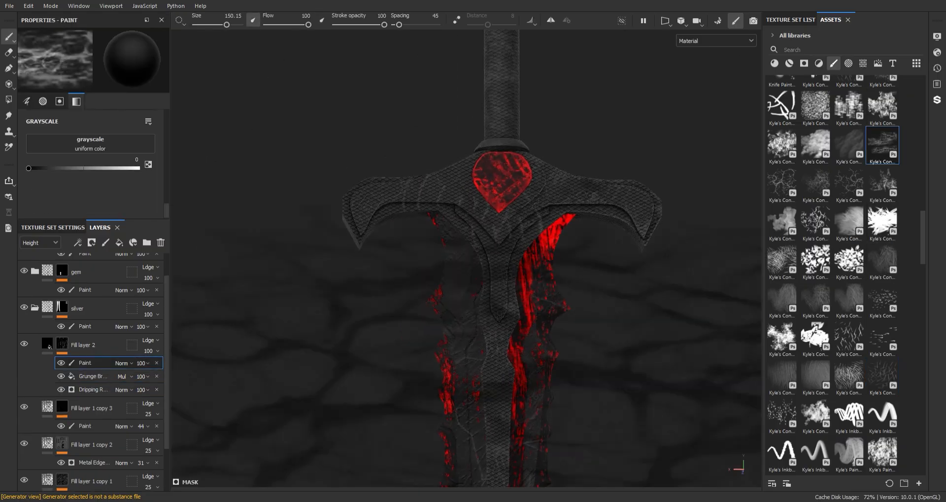
left_click_drag(472, 276, 412, 138, "alt")
right_click_drag(554, 246, 438, 246, "ctrl")
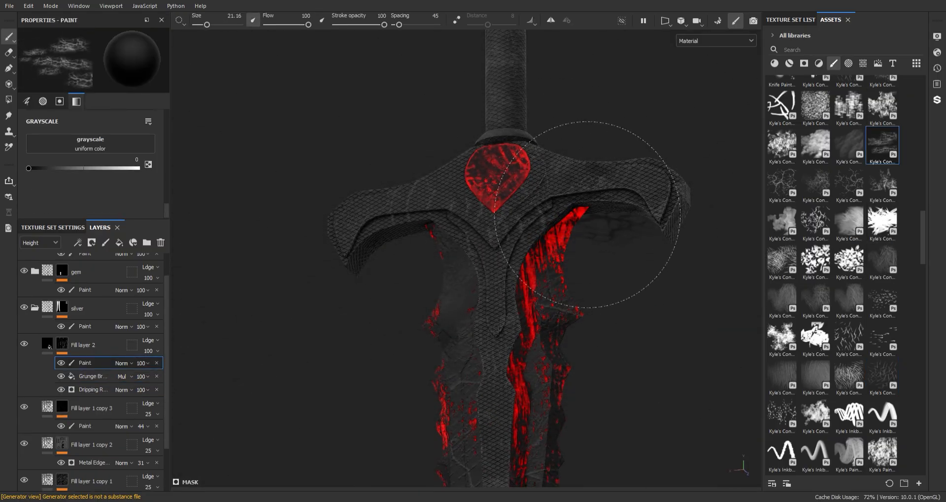
left_click(882, 222)
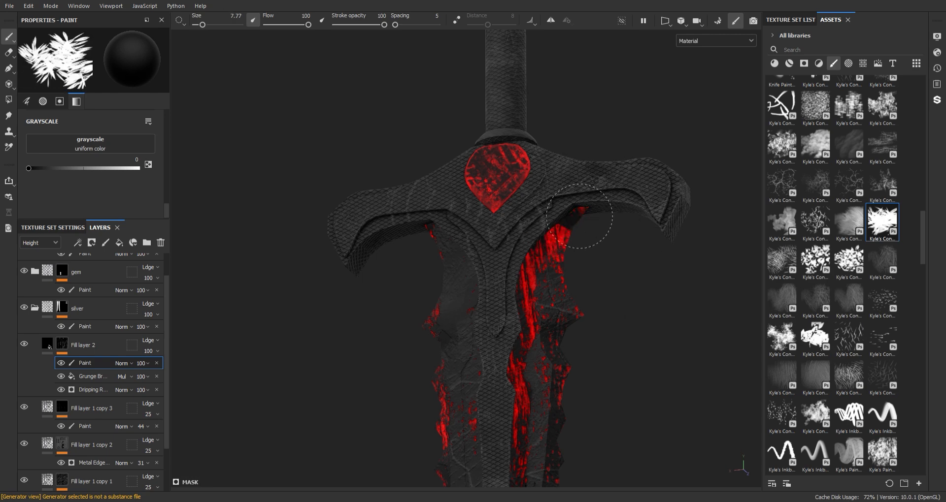
key("ctrl+z")
- Switch to the cloudy brush and touch up the mask along the sword
right_click_drag(616, 266, 555, 243, "alt")
middle_click_drag(555, 242, 468, 291, "alt")
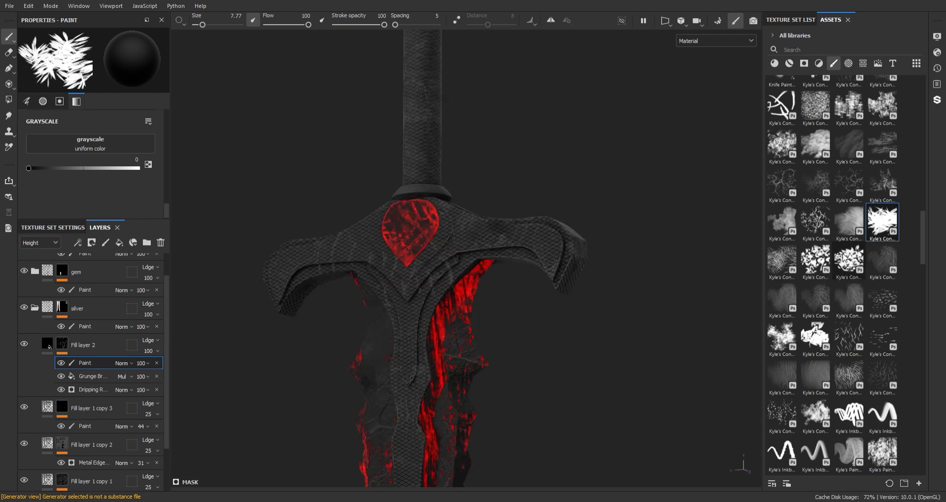
left_click(812, 143)
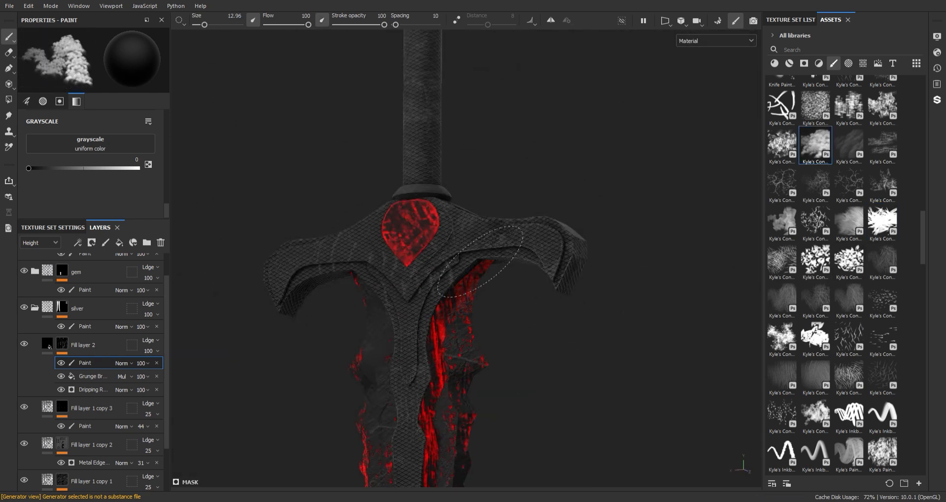
right_click_drag(474, 315, 496, 327, "alt")
left_click_drag(496, 327, 454, 232, "alt")
middle_click_drag(454, 232, 424, 345, "alt")
mouse_move(423, 345)
right_mouse_down("alt")
mouse_move(417, 323)
mouse_move(458, 332)
right_mouse_up("alt")
middle_click_drag(468, 335, 452, 209, "alt")
- On Fill layer 2's Grunge Brushed effect, set Contrast to 0.62 and Balance to 0.39
right_click_drag(452, 209, 433, 192, "alt")
mouse_move(433, 192)
left_mouse_down("alt")
mouse_move(406, 199)
mouse_move(434, 201)
left_mouse_up("alt")
left_click(92, 376)
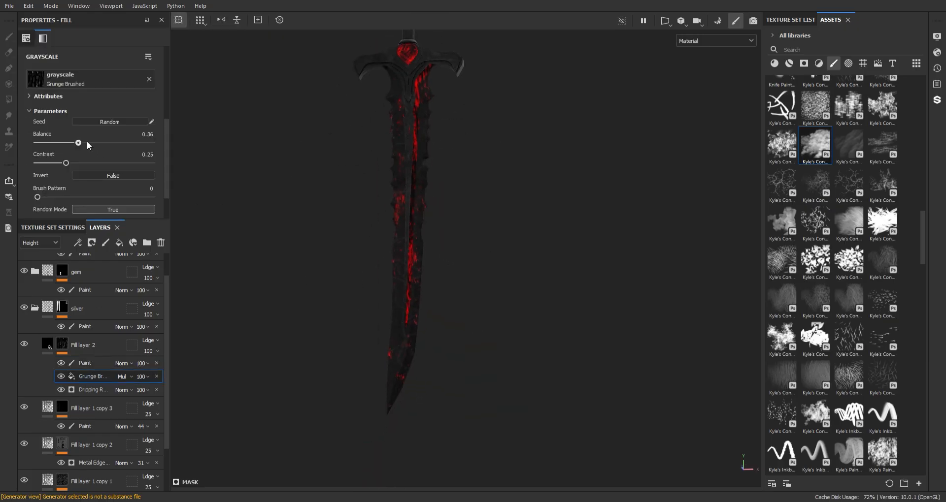
left_click_drag(400, 137, 320, 181, "alt")
right_click_drag(319, 180, 376, 154, "alt")
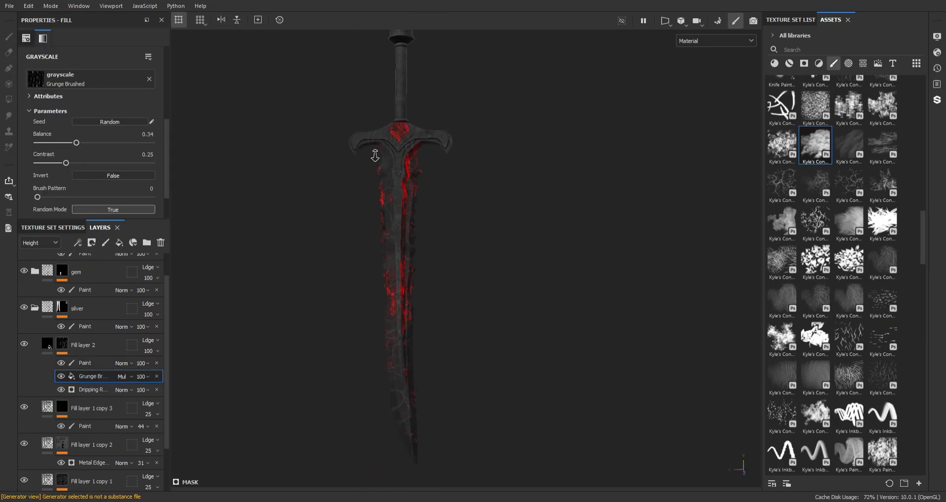
left_click_drag(376, 154, 405, 196, "alt")
right_click_drag(405, 196, 414, 235, "alt")
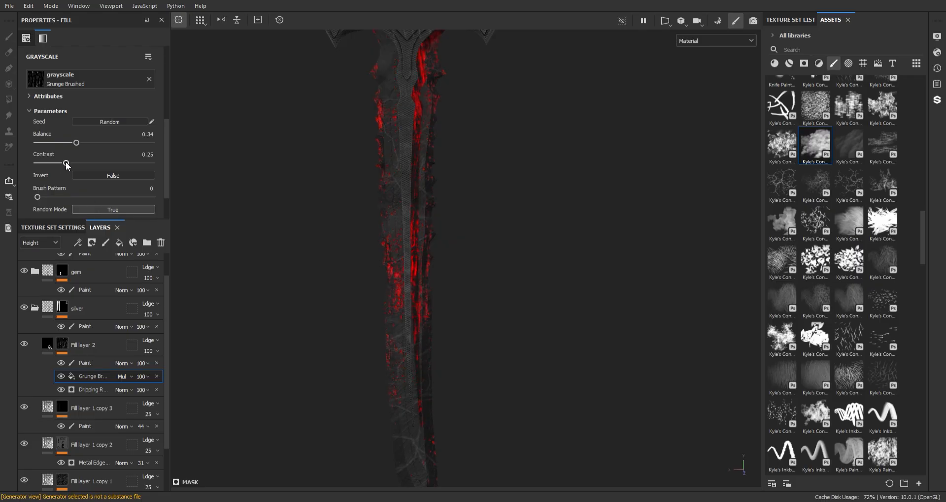
left_click_drag(105, 163, 108, 163)
right_click_drag(369, 190, 382, 153, "alt")
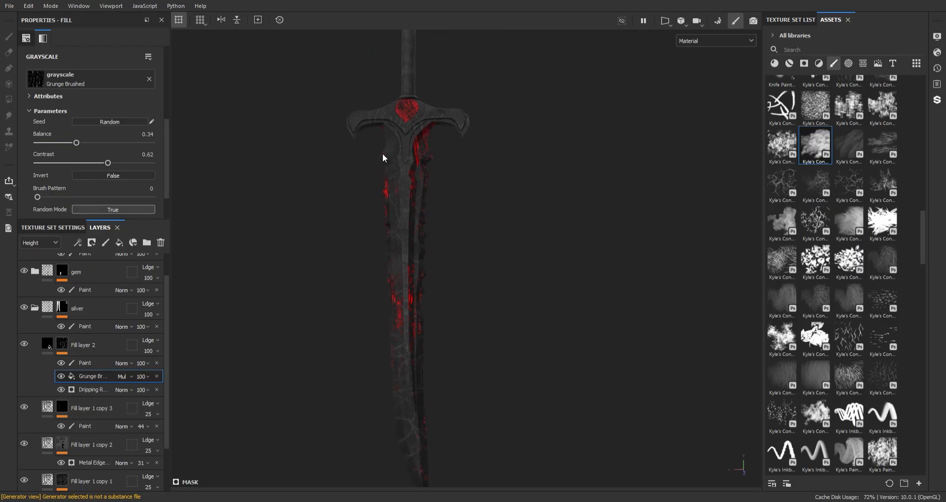
left_click_drag(382, 152, 382, 182, "alt")
left_click_drag(76, 143, 82, 143)
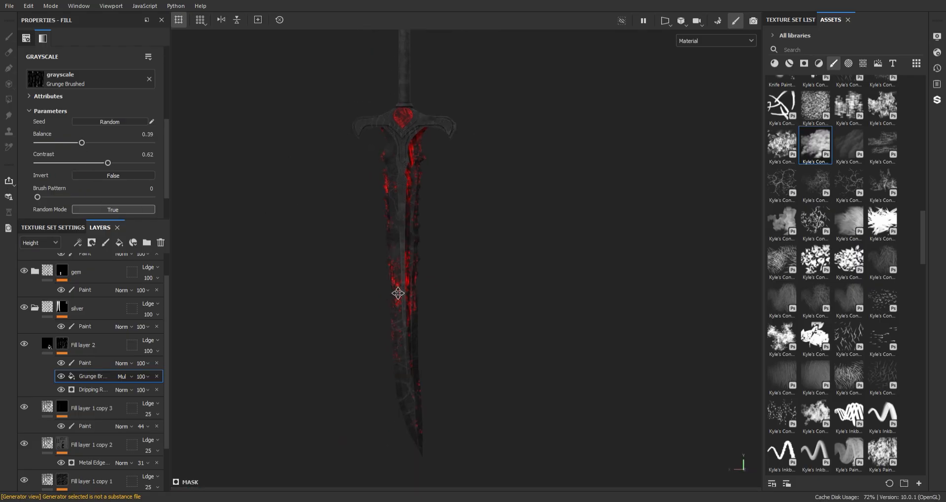